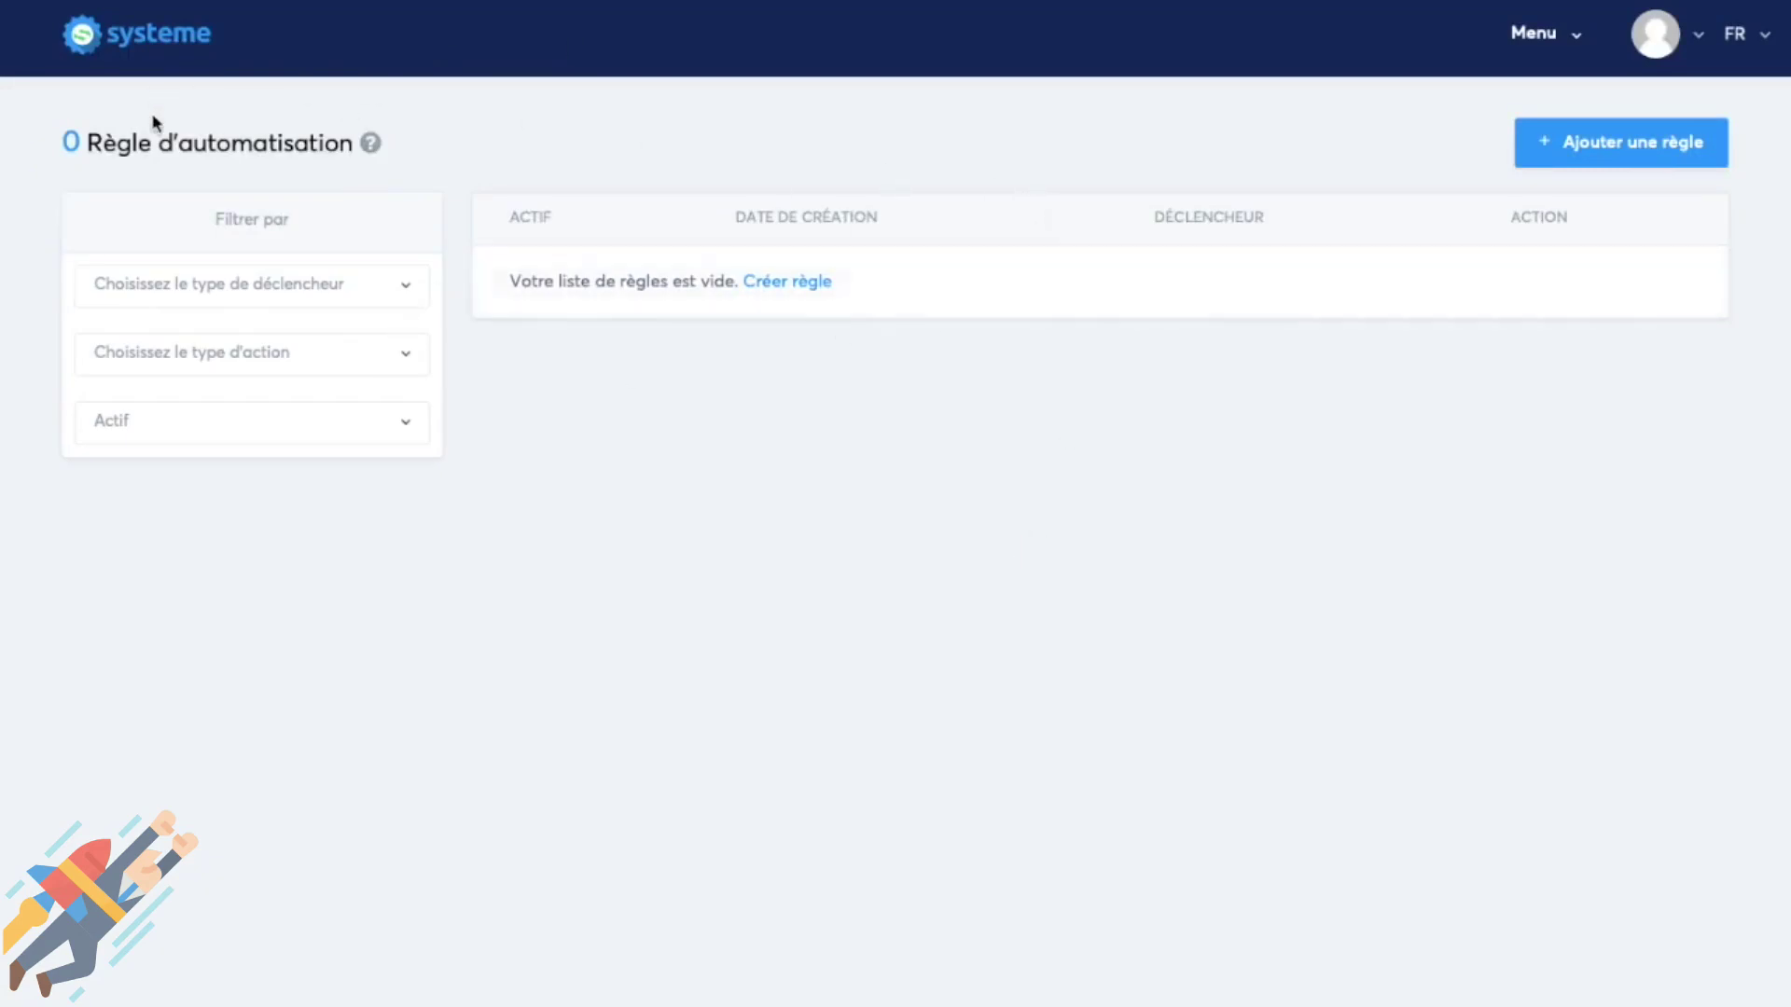
# Open the automation rules of the Page de capture step in the Mon premier tunnel funnel.
pyautogui.moveTo(60, 140); pyautogui.dragTo(160, 144)
pyautogui.click(704, 159)
pyautogui.click(1535, 37)
pyautogui.click(1507, 252)
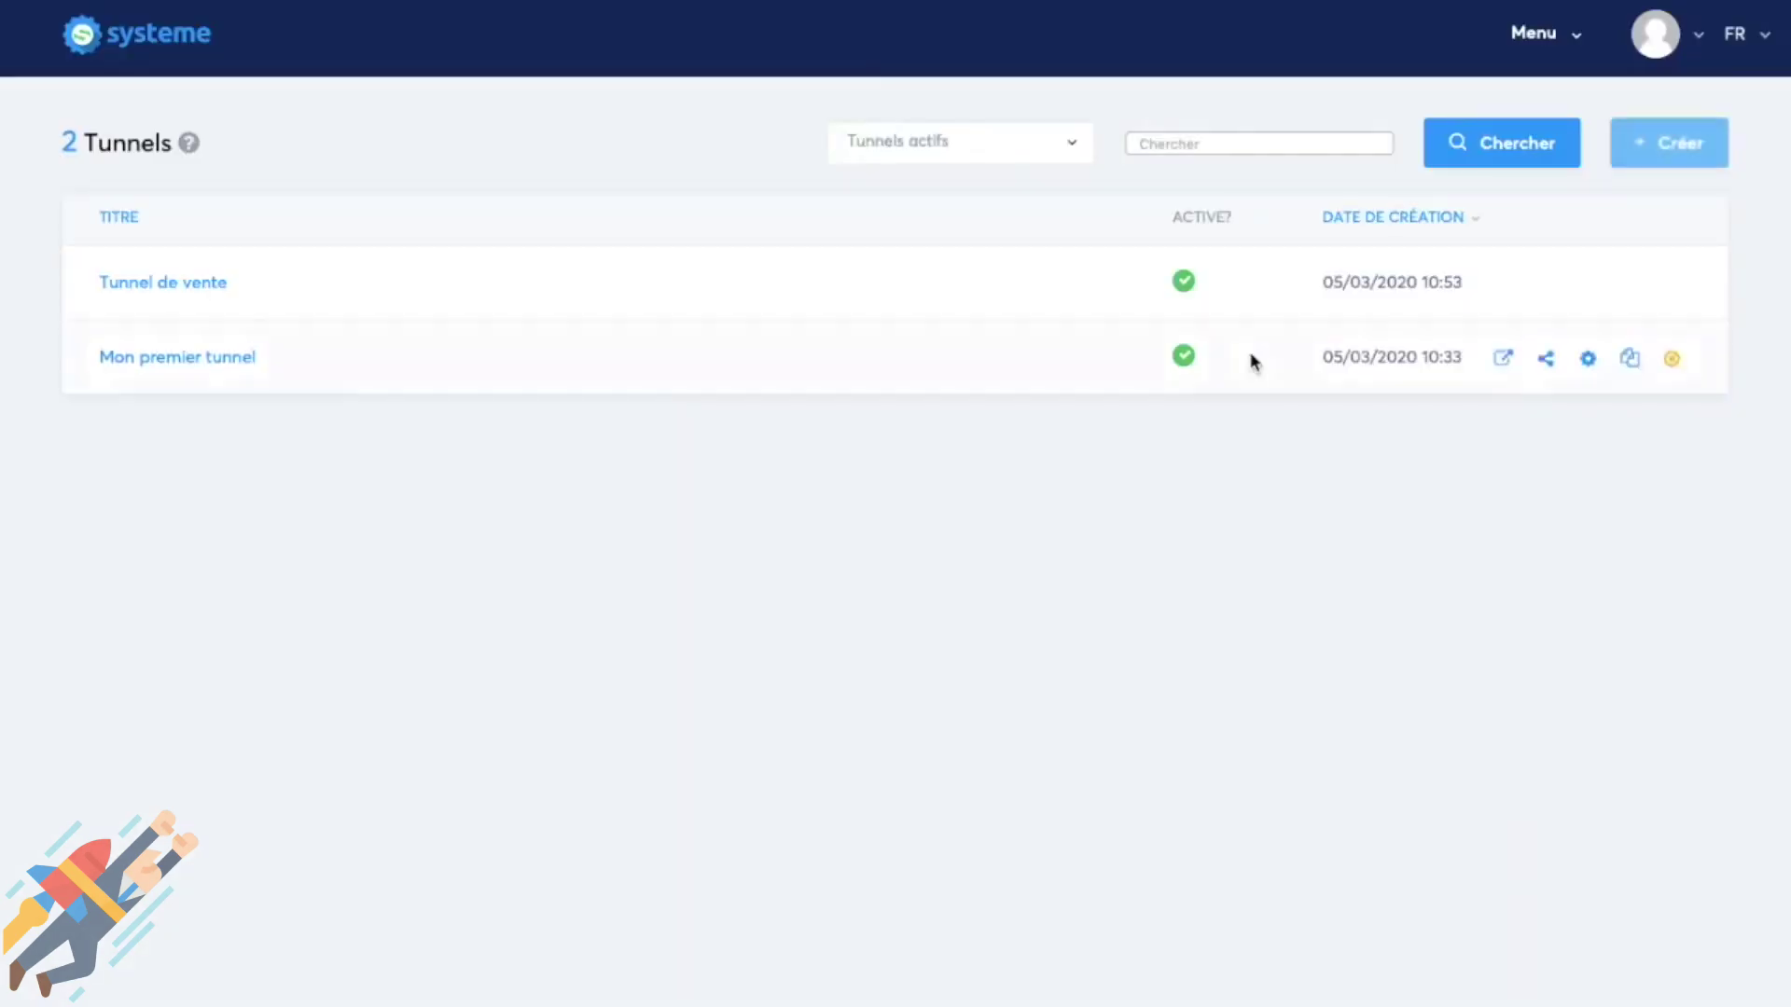
pyautogui.click(253, 359)
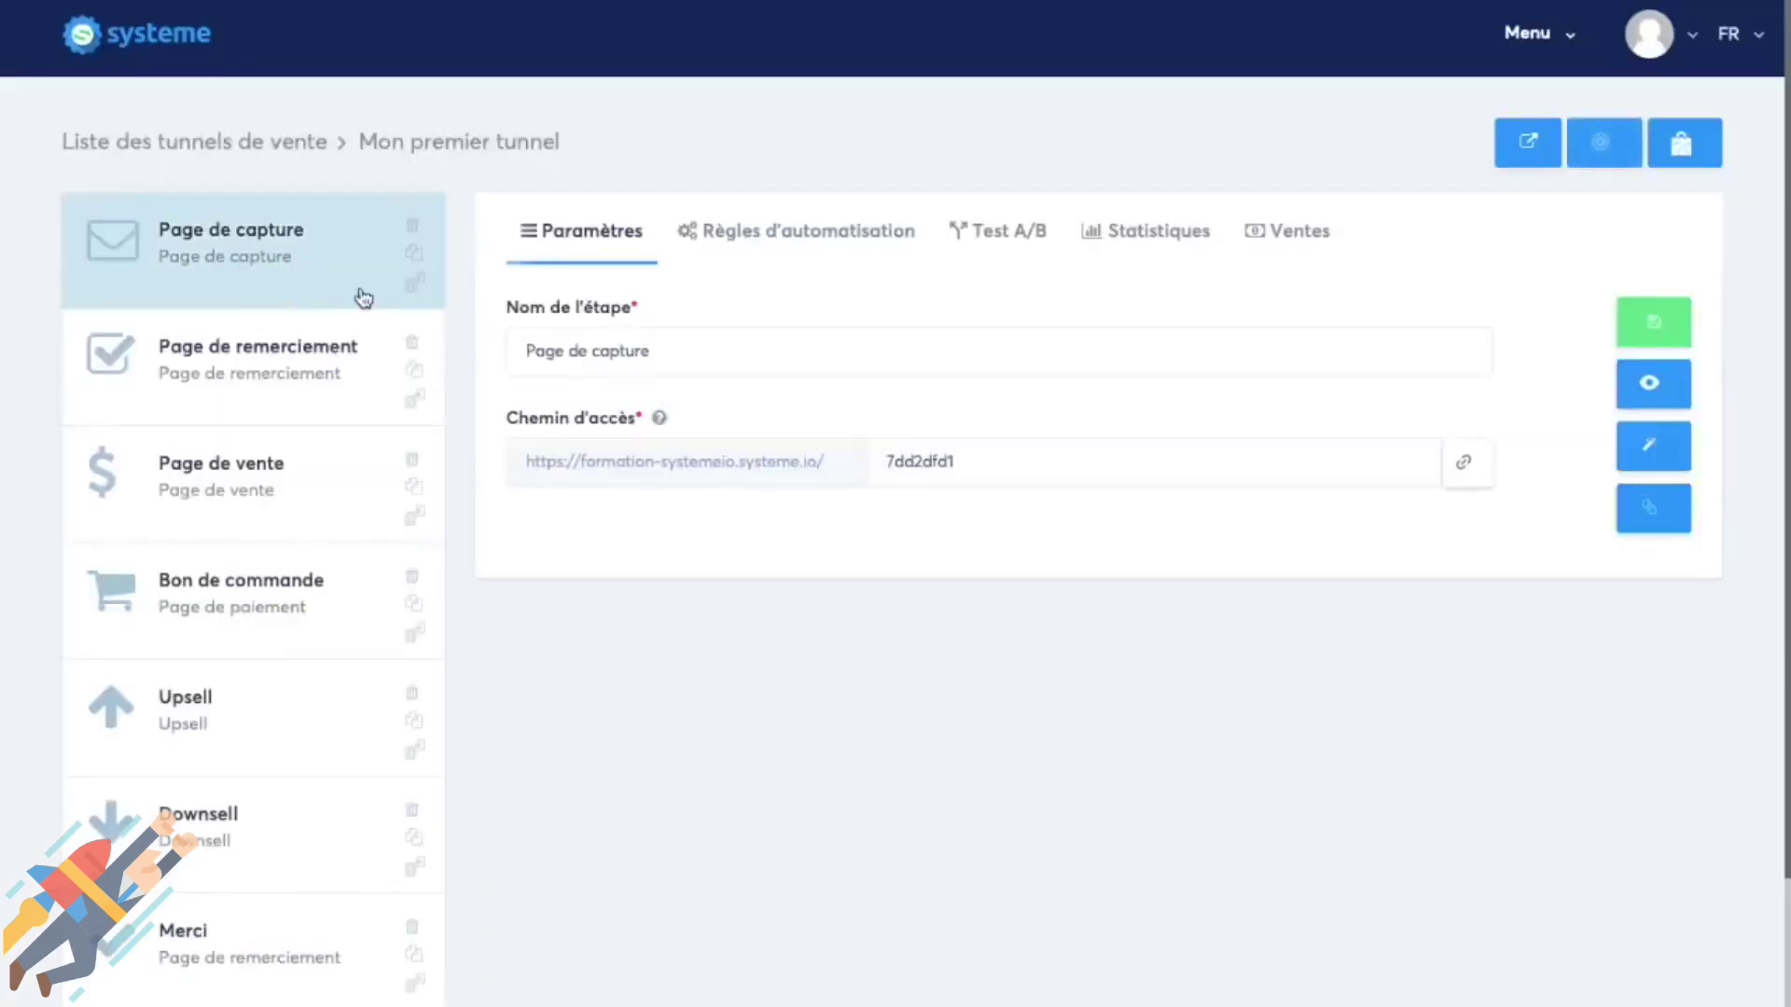
pyautogui.click(835, 238)
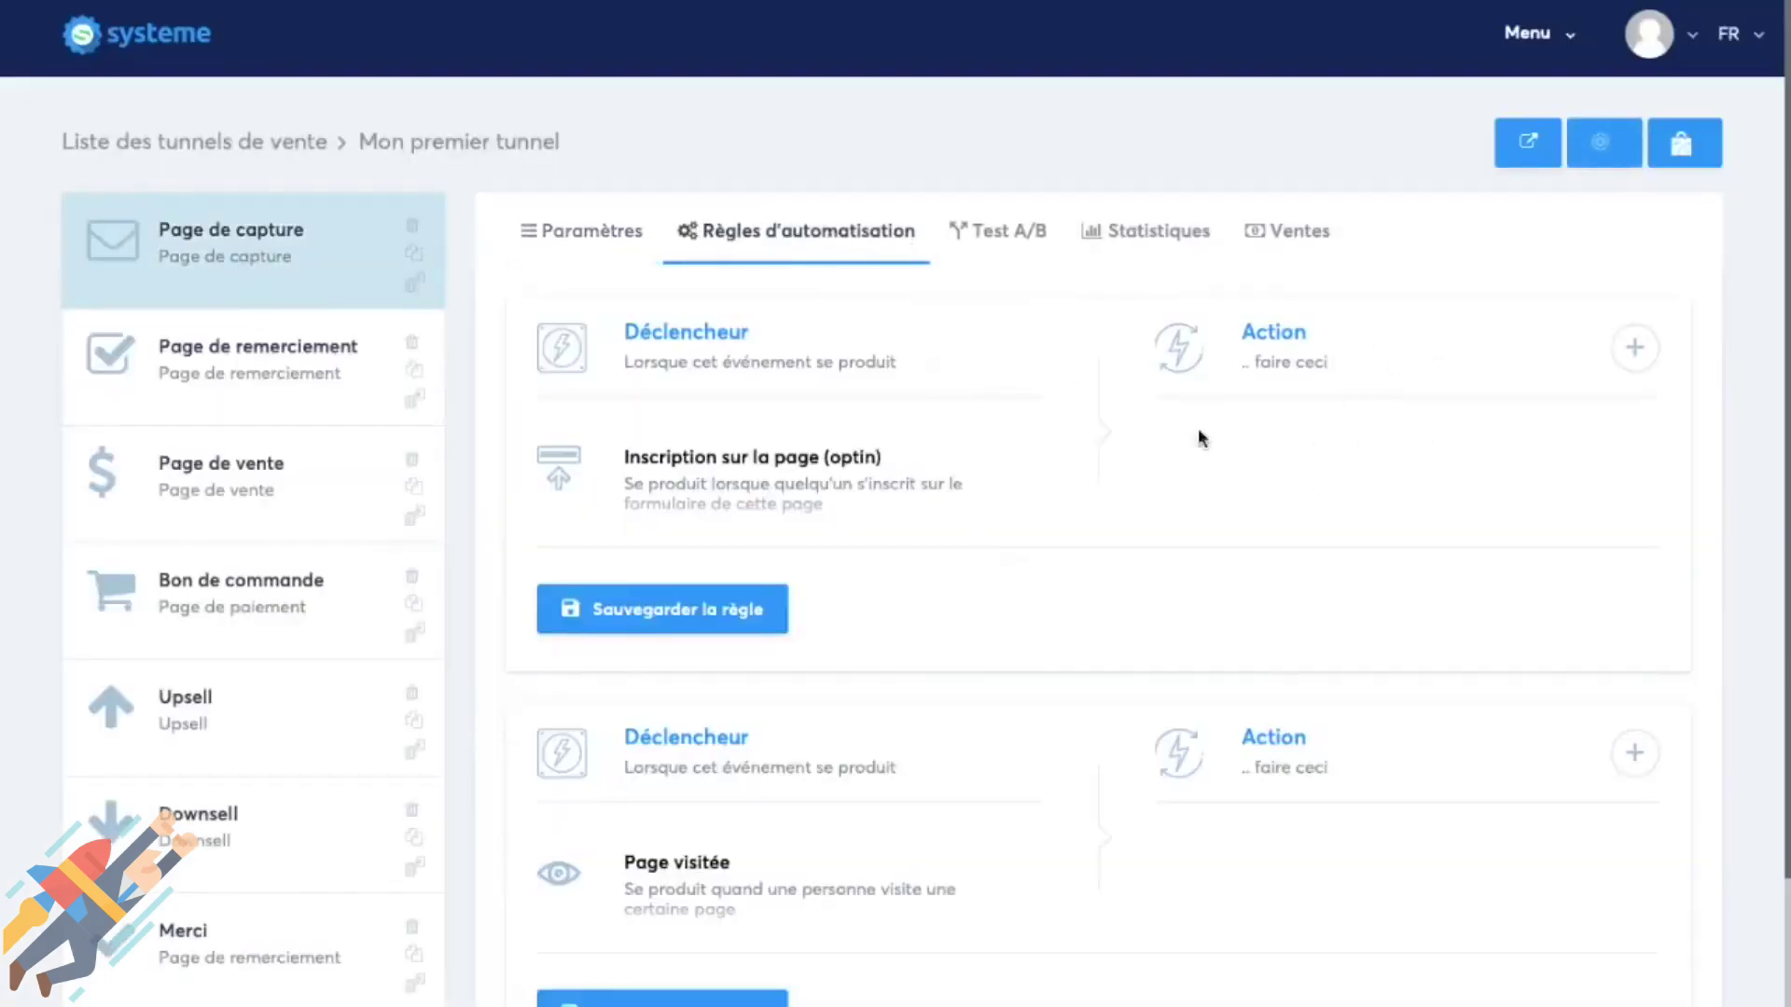
# Go to the account's general automation rules and start a new rule.
pyautogui.click(1513, 54)
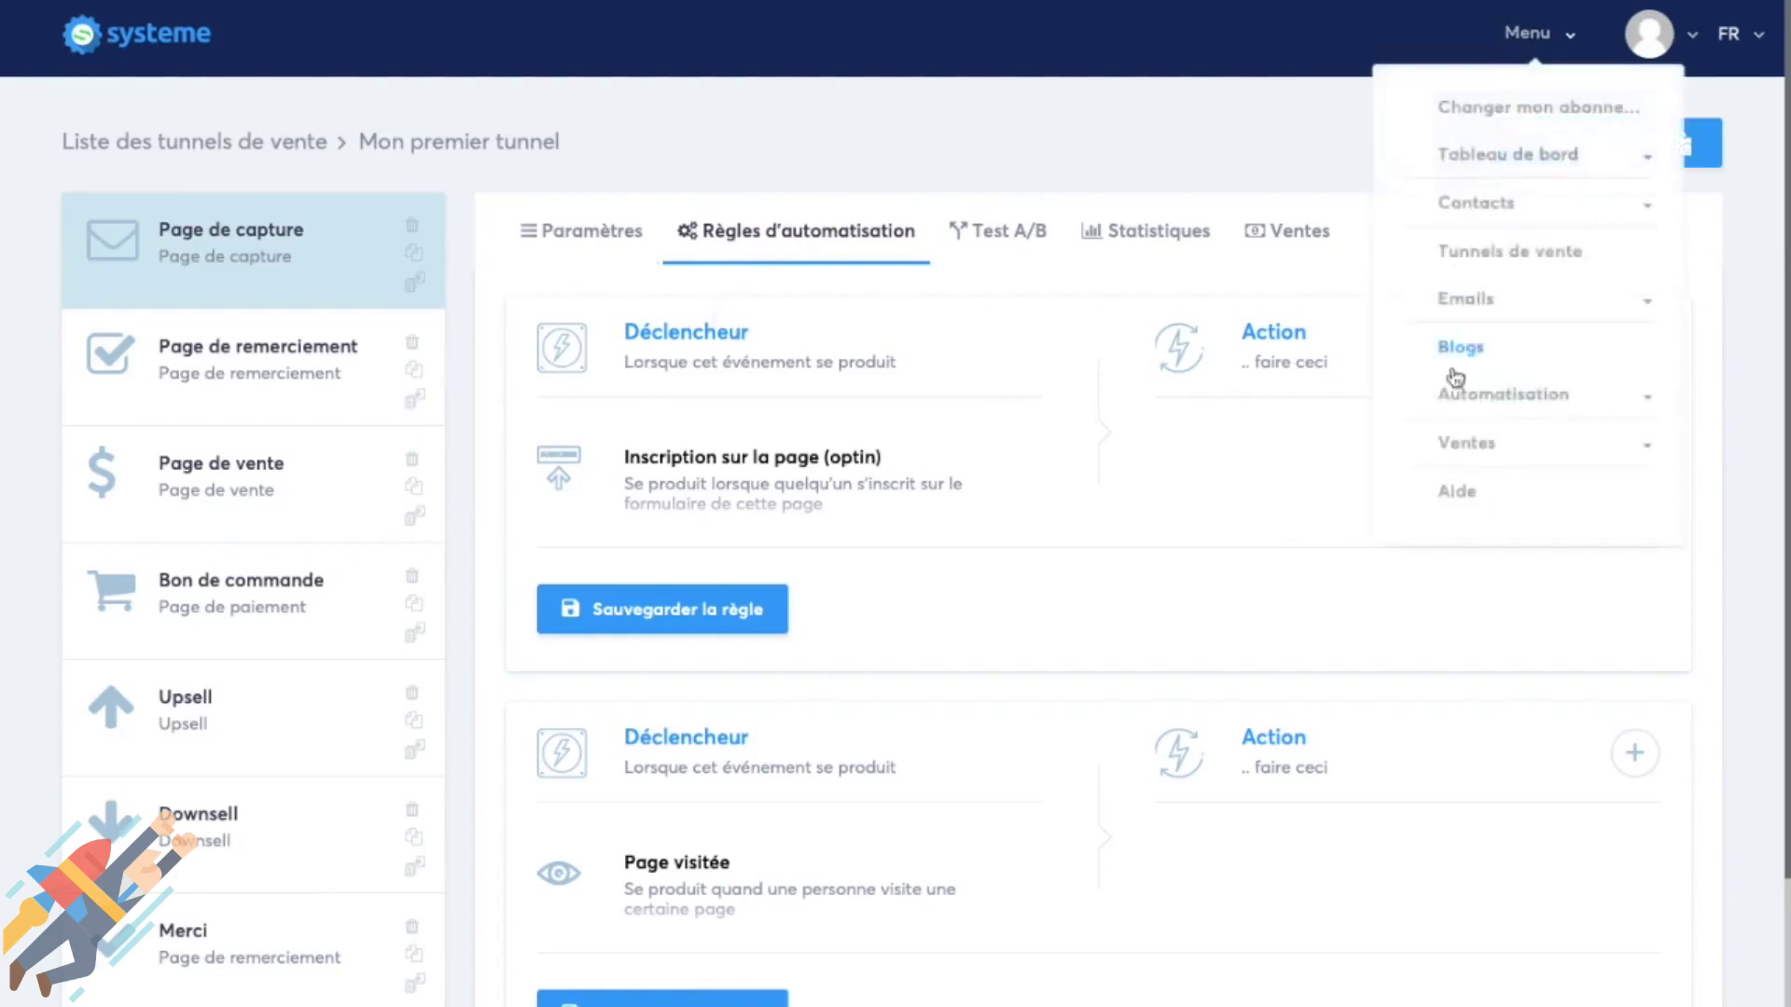
pyautogui.click(1486, 394)
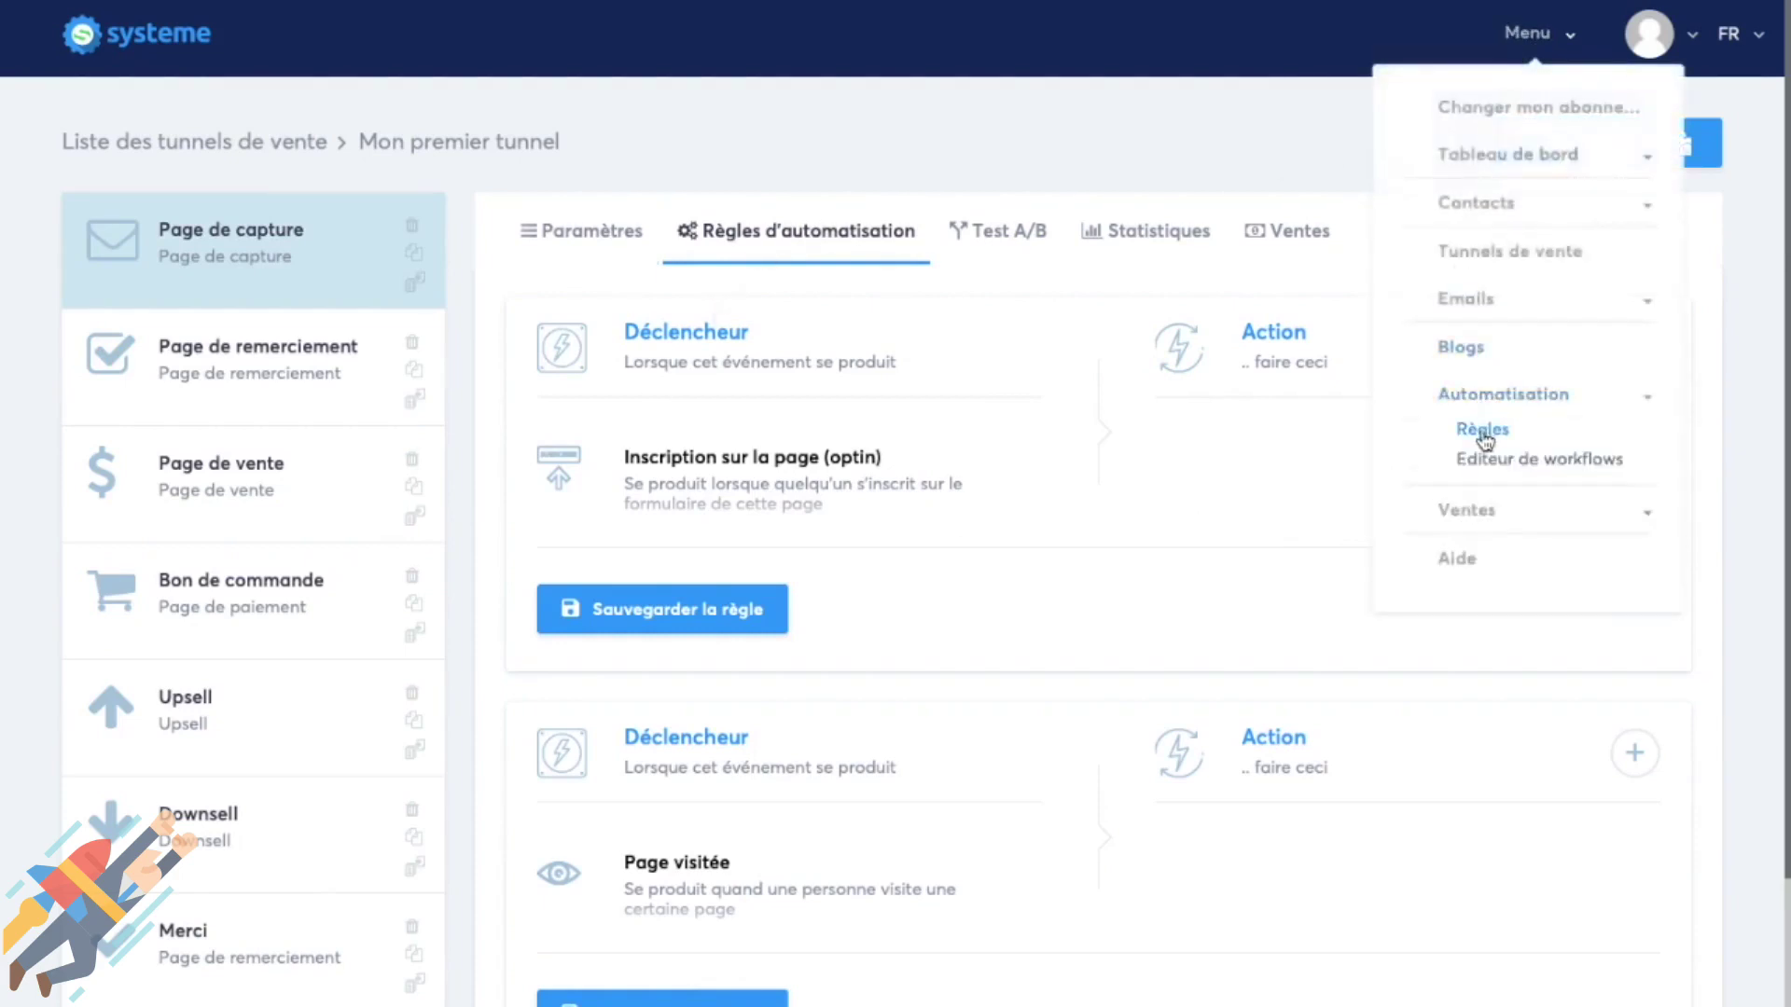
pyautogui.click(1483, 433)
pyautogui.click(1662, 144)
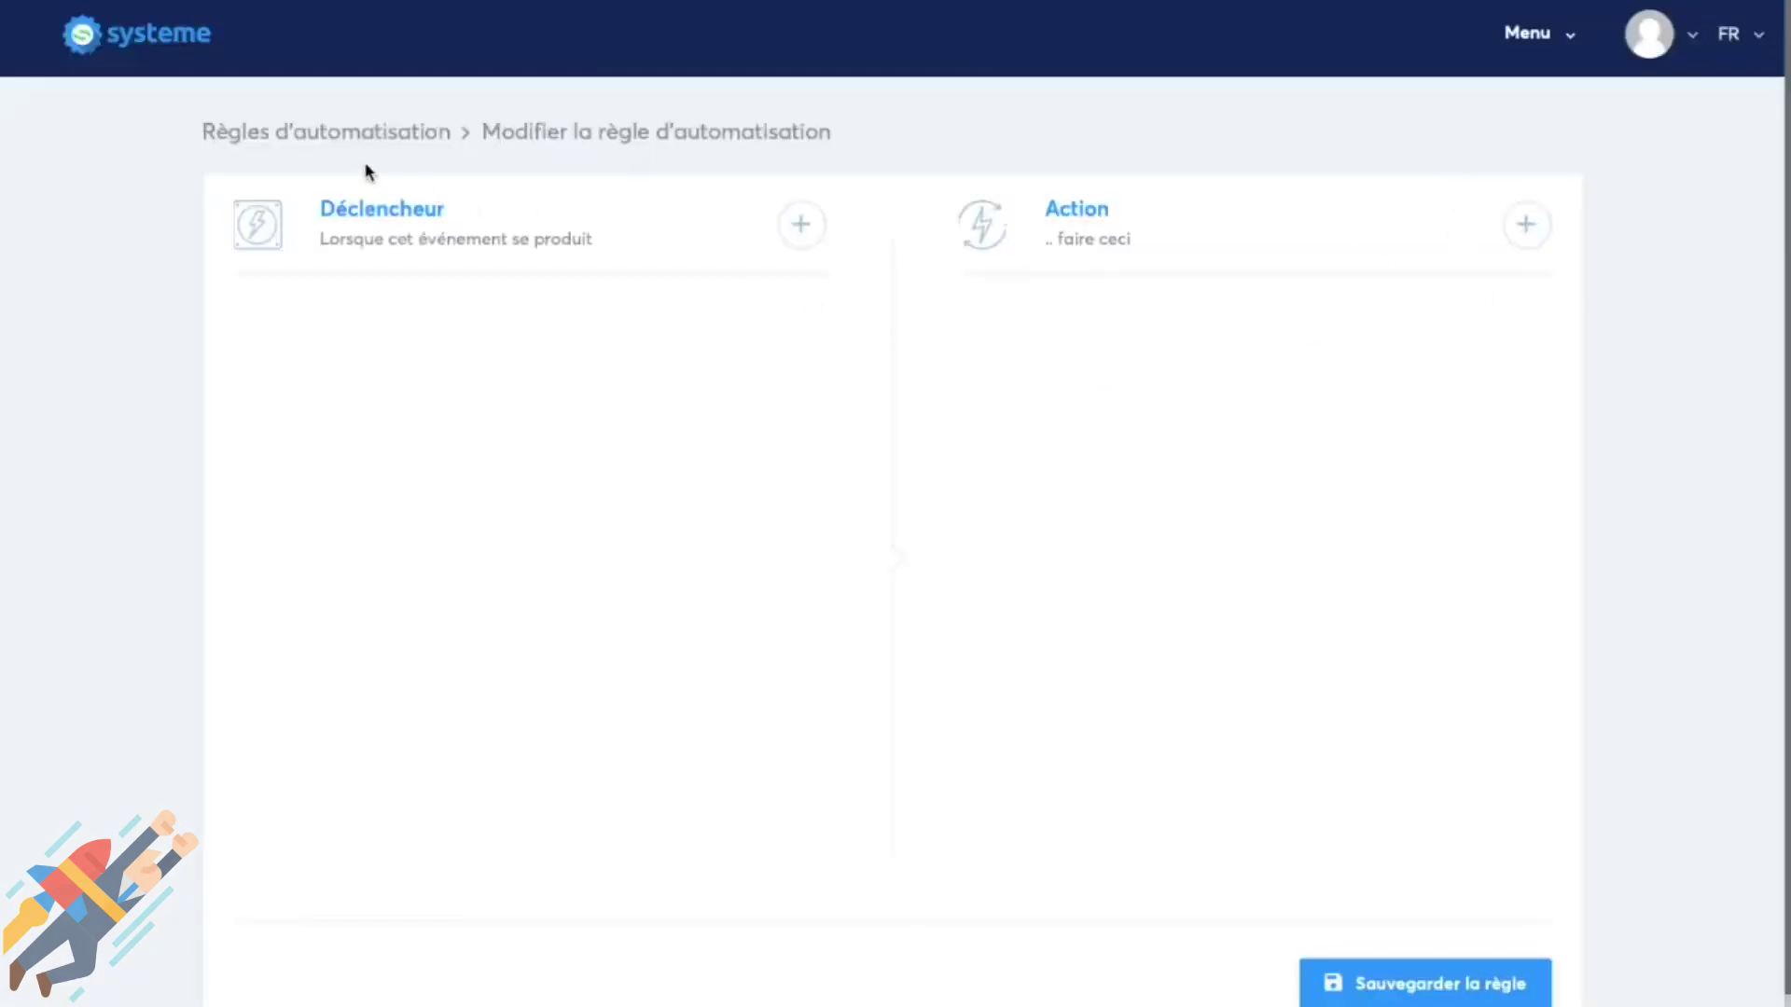
# Examine the Déclencheur and Action headings of the empty rule and their descriptions.
pyautogui.moveTo(336, 210); pyautogui.dragTo(458, 211)
pyautogui.moveTo(1060, 211); pyautogui.dragTo(1131, 213)
pyautogui.click(449, 211)
pyautogui.moveTo(339, 240); pyautogui.dragTo(578, 253)
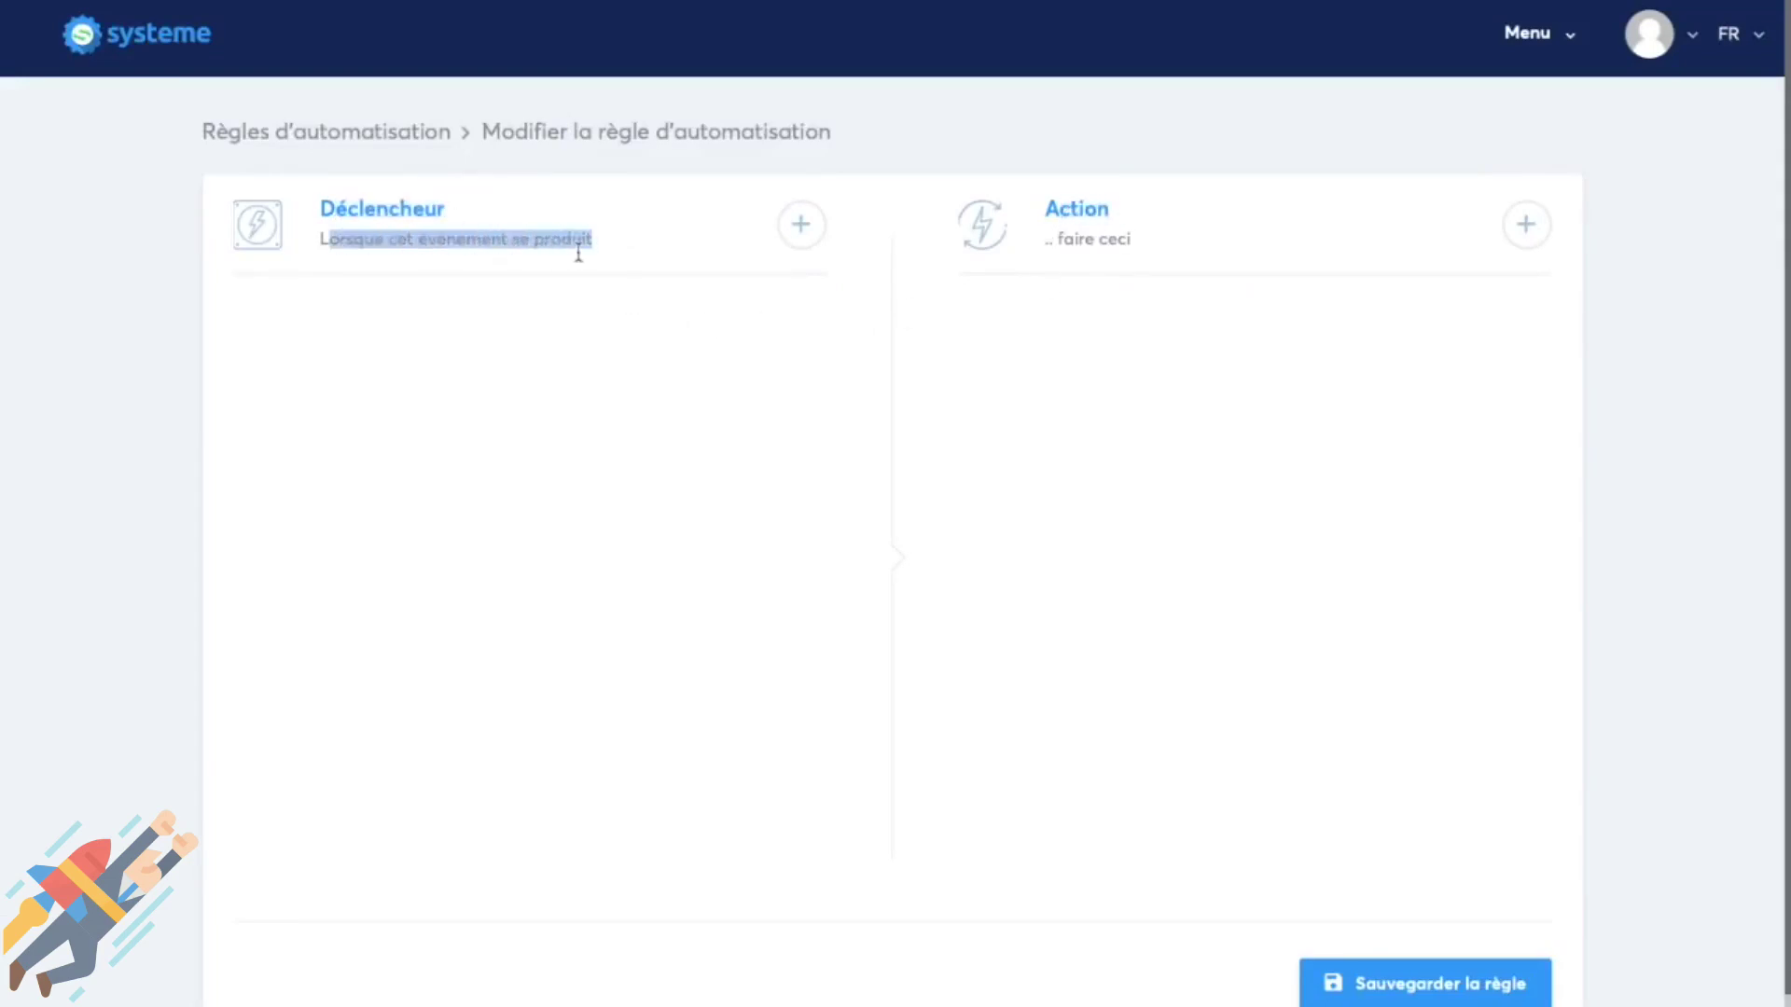
pyautogui.click(1119, 370)
pyautogui.moveTo(1051, 242); pyautogui.dragTo(1185, 240)
pyautogui.click(1057, 446)
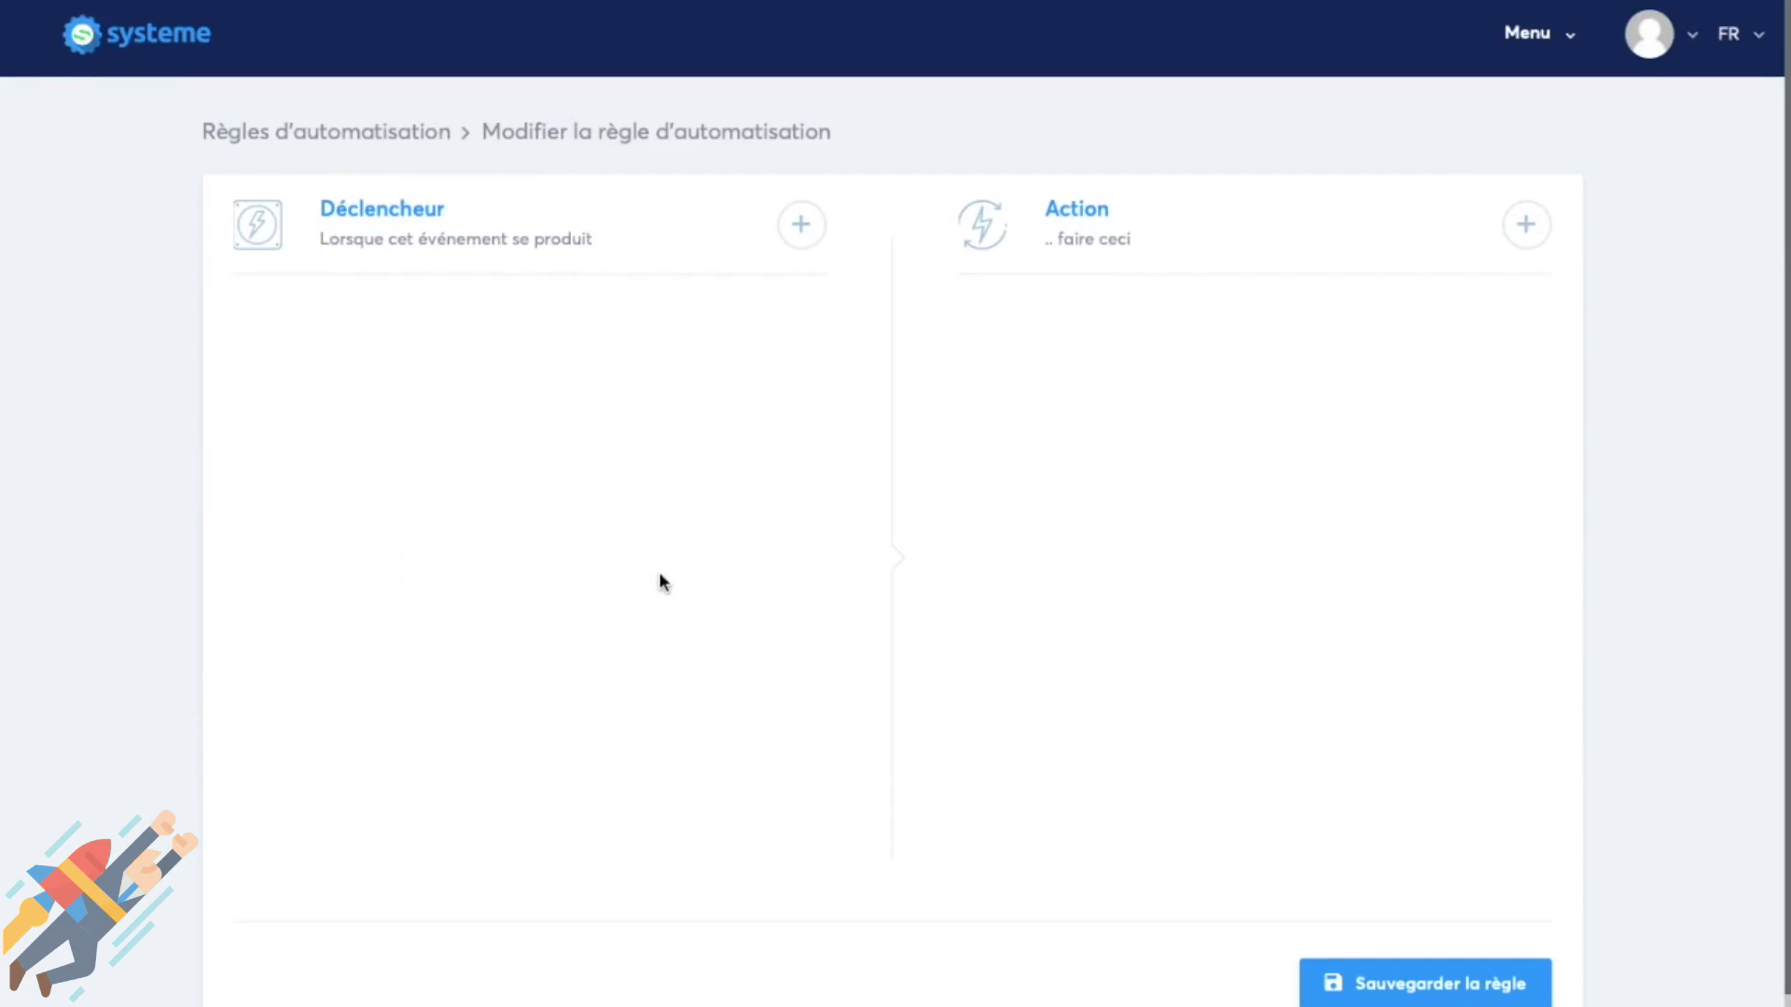
# Add an Inscription sur la page (optin) trigger for the step Mon premier tunnel: Page de capture.
pyautogui.click(800, 225)
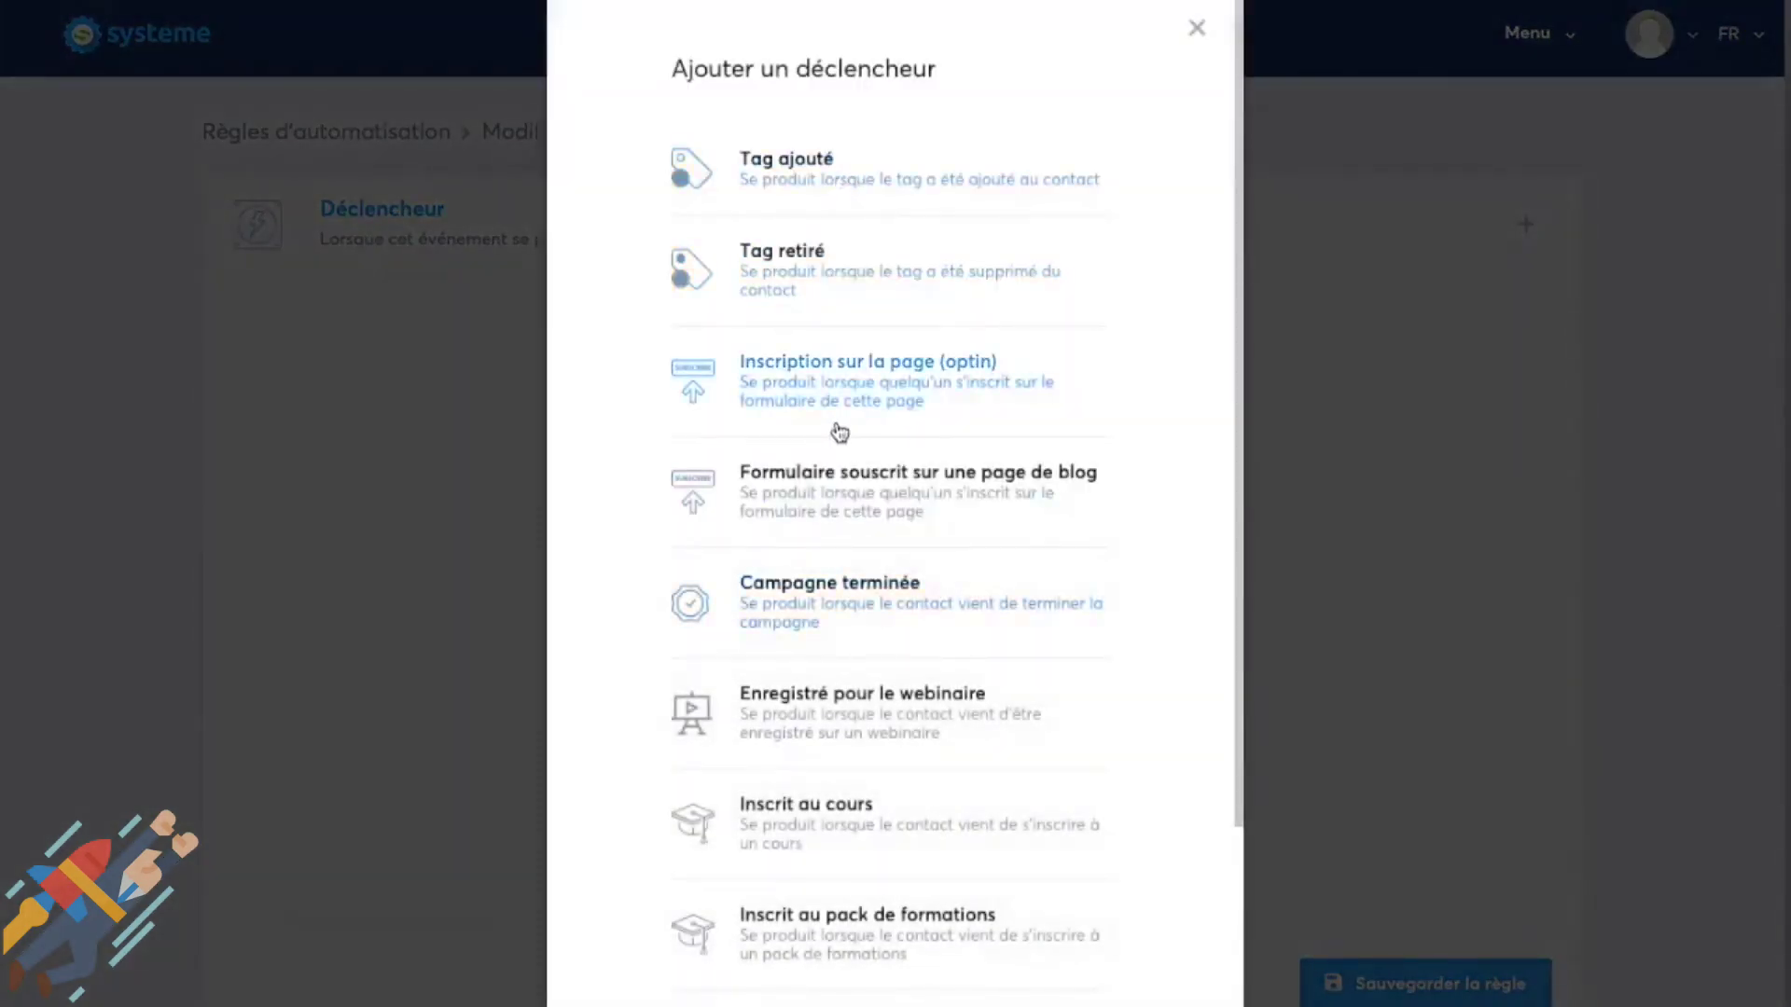
pyautogui.click(859, 392)
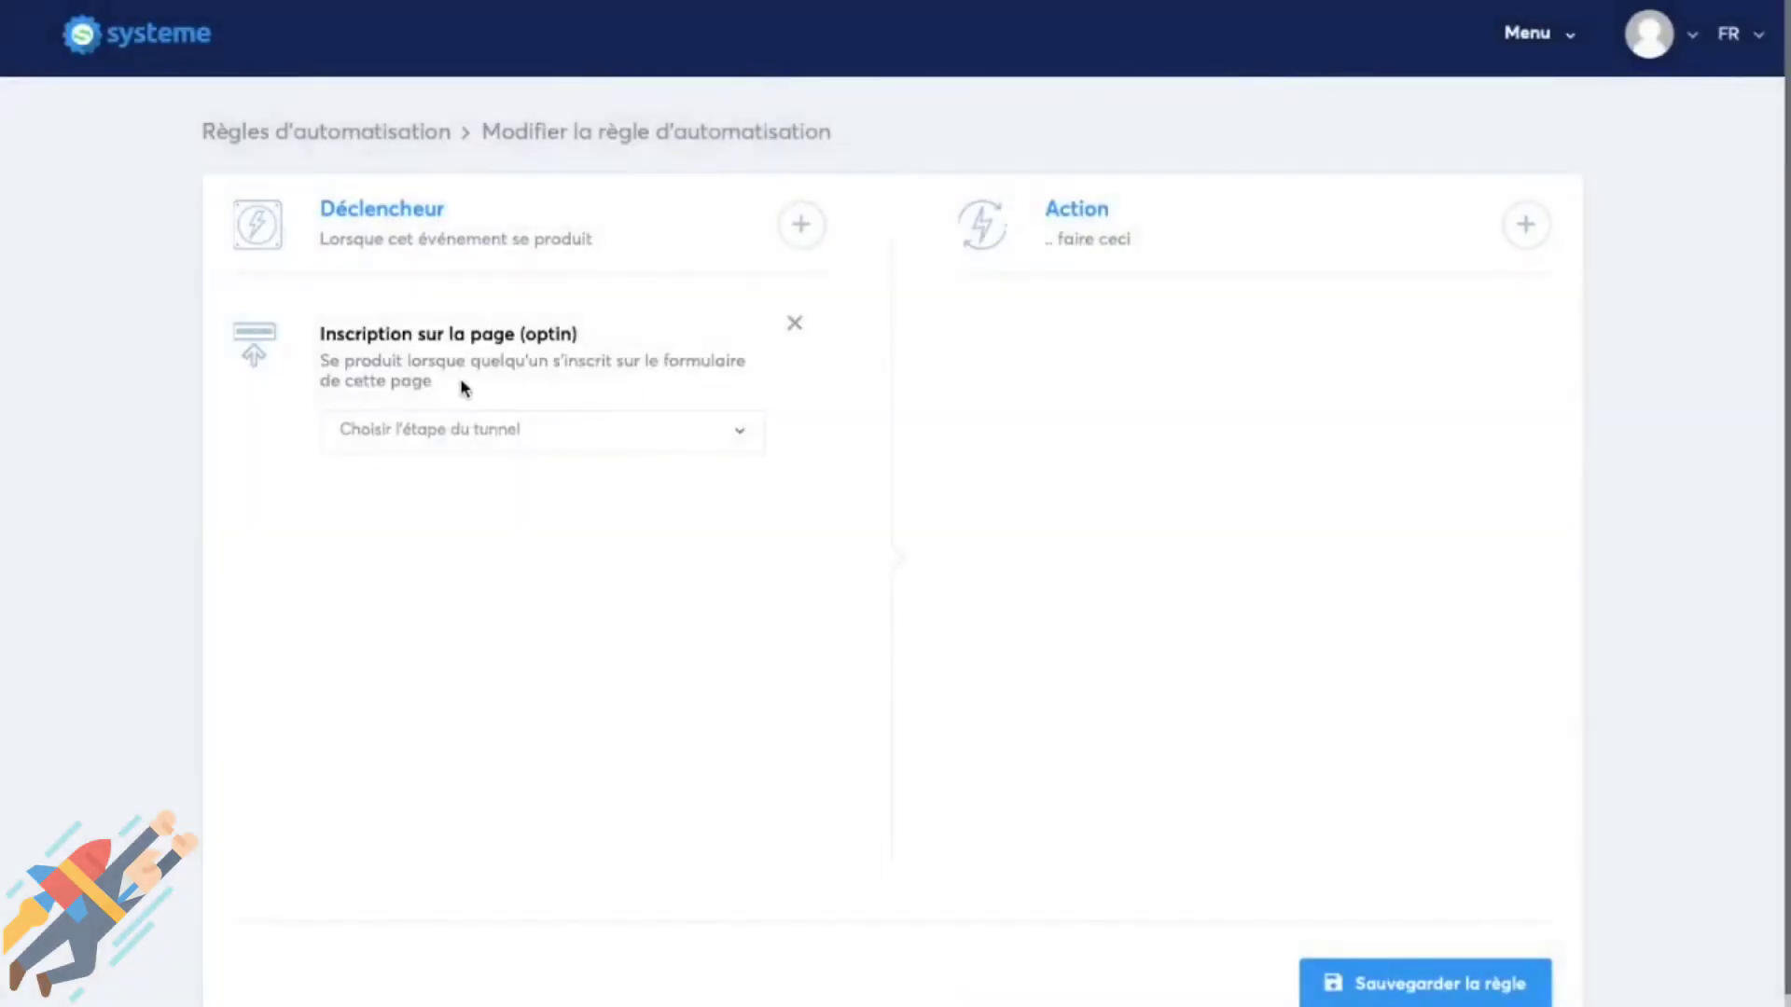
pyautogui.click(612, 432)
pyautogui.scroll(-1, 651, 669)
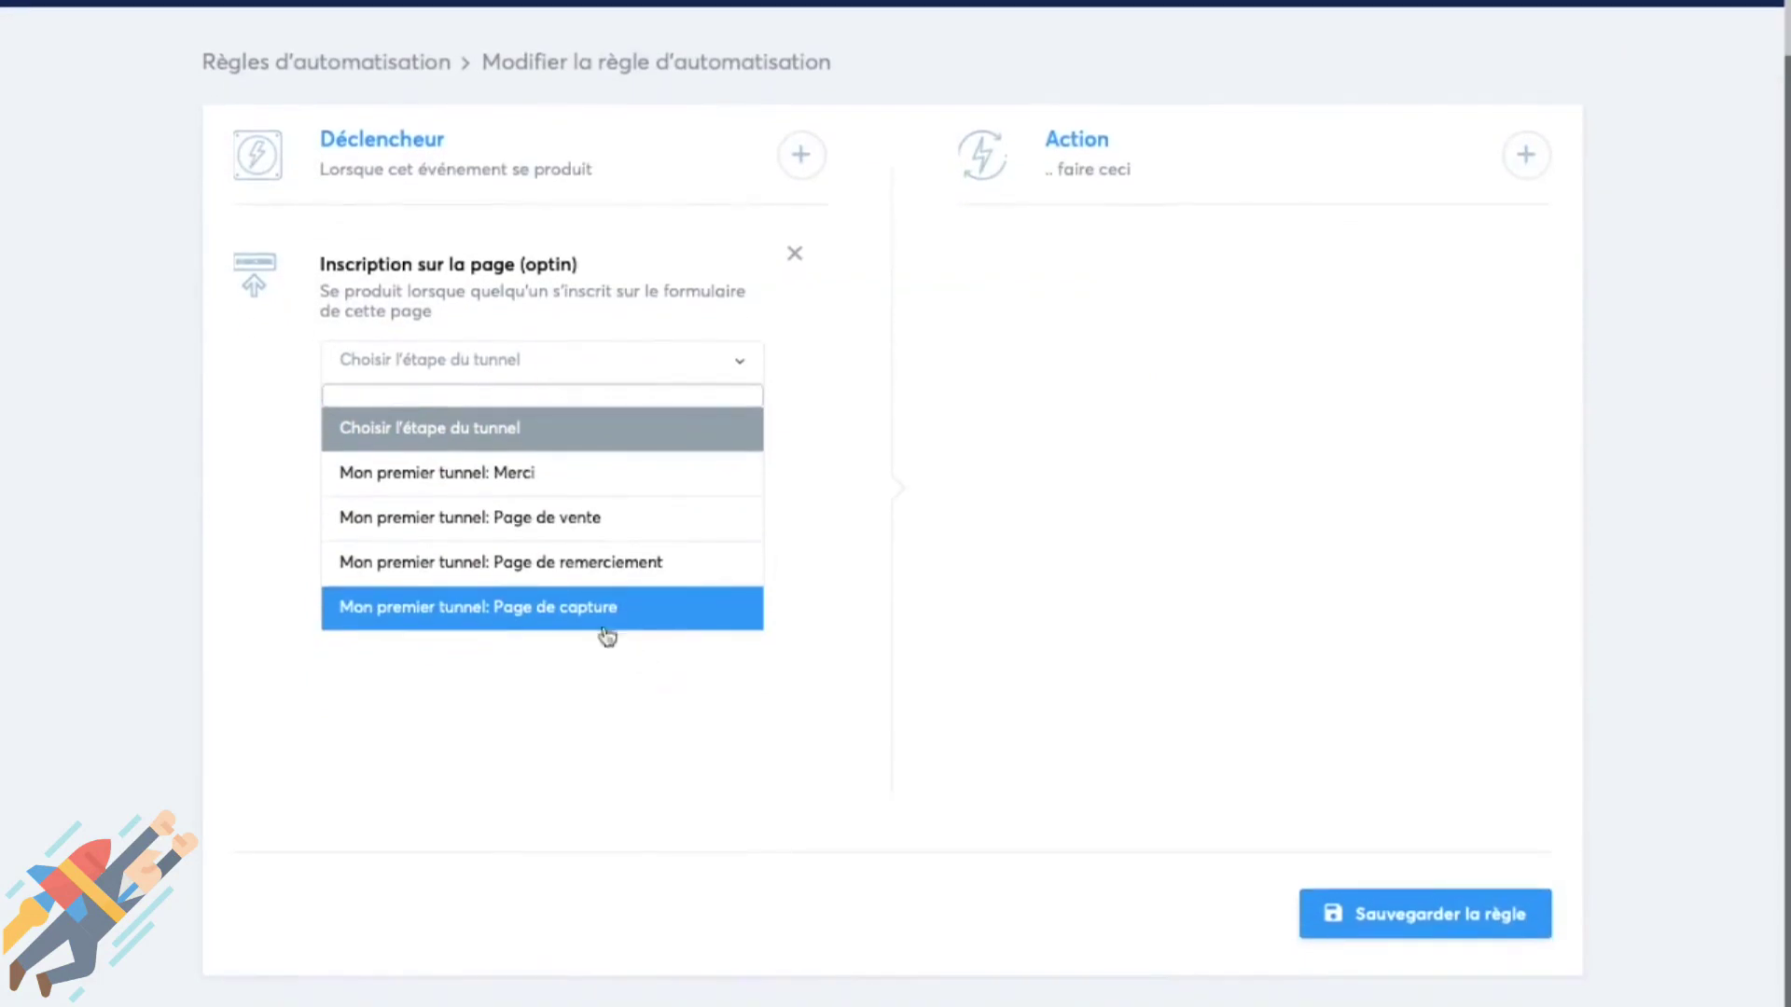
pyautogui.click(527, 611)
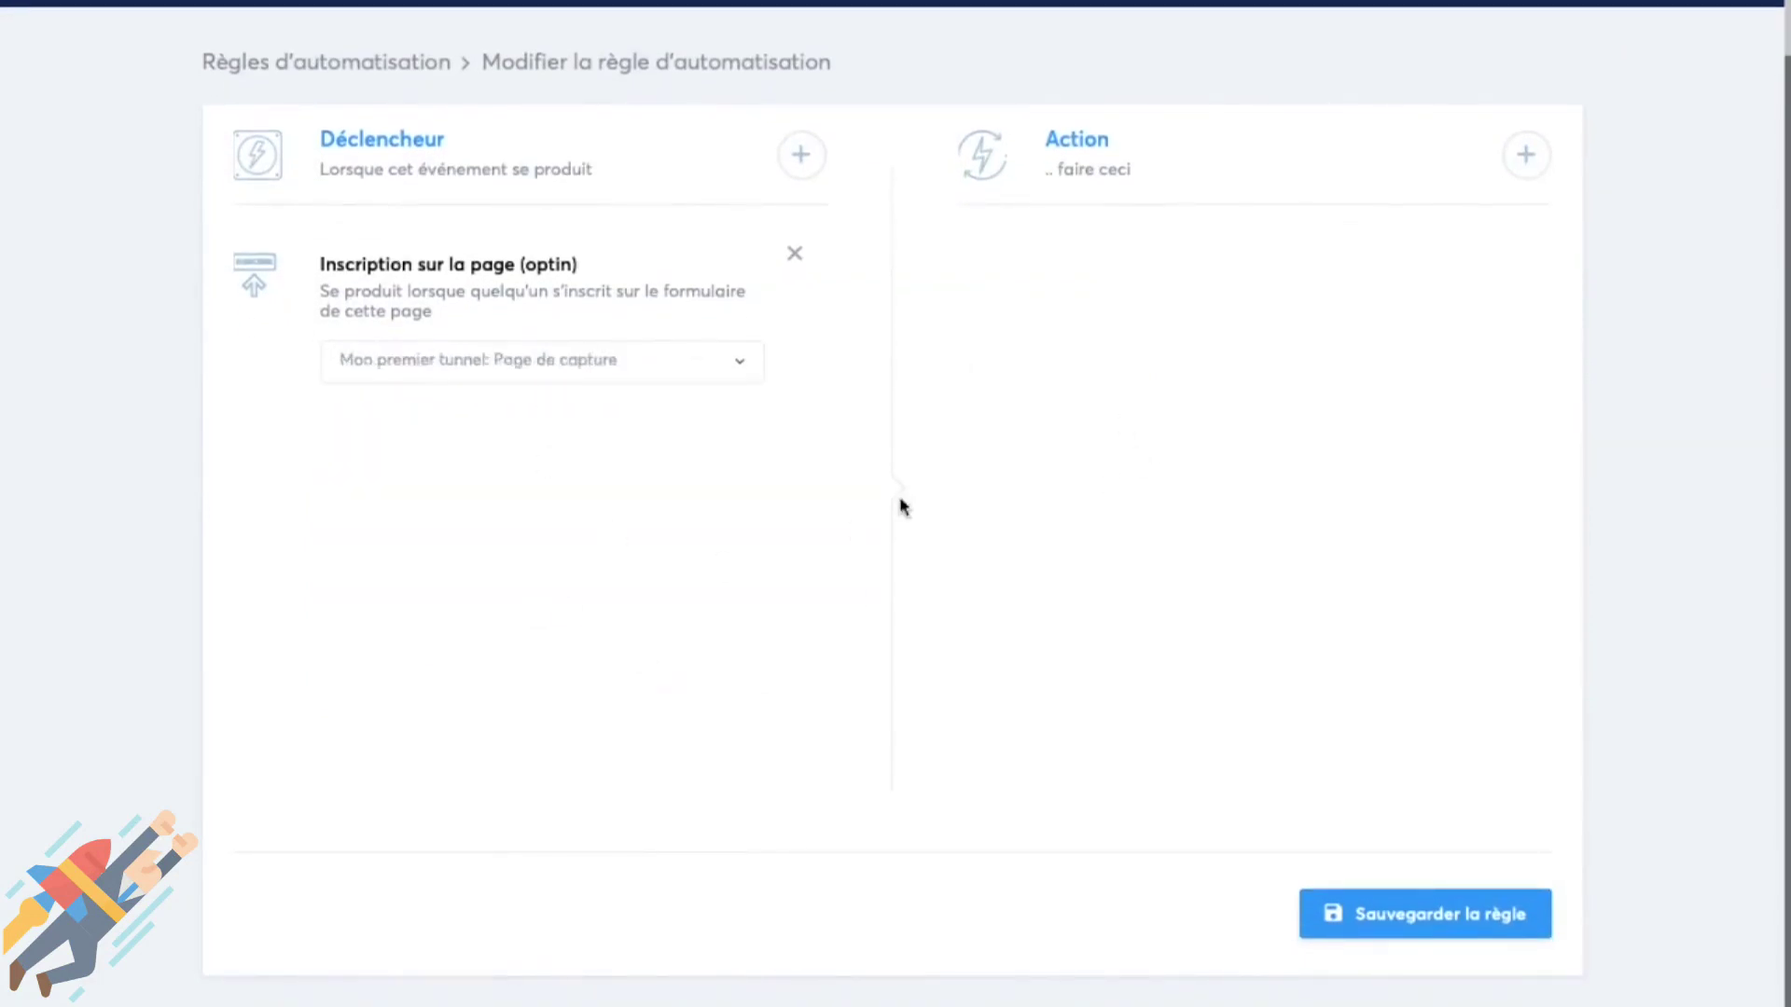
pyautogui.scroll(1, 928, 556)
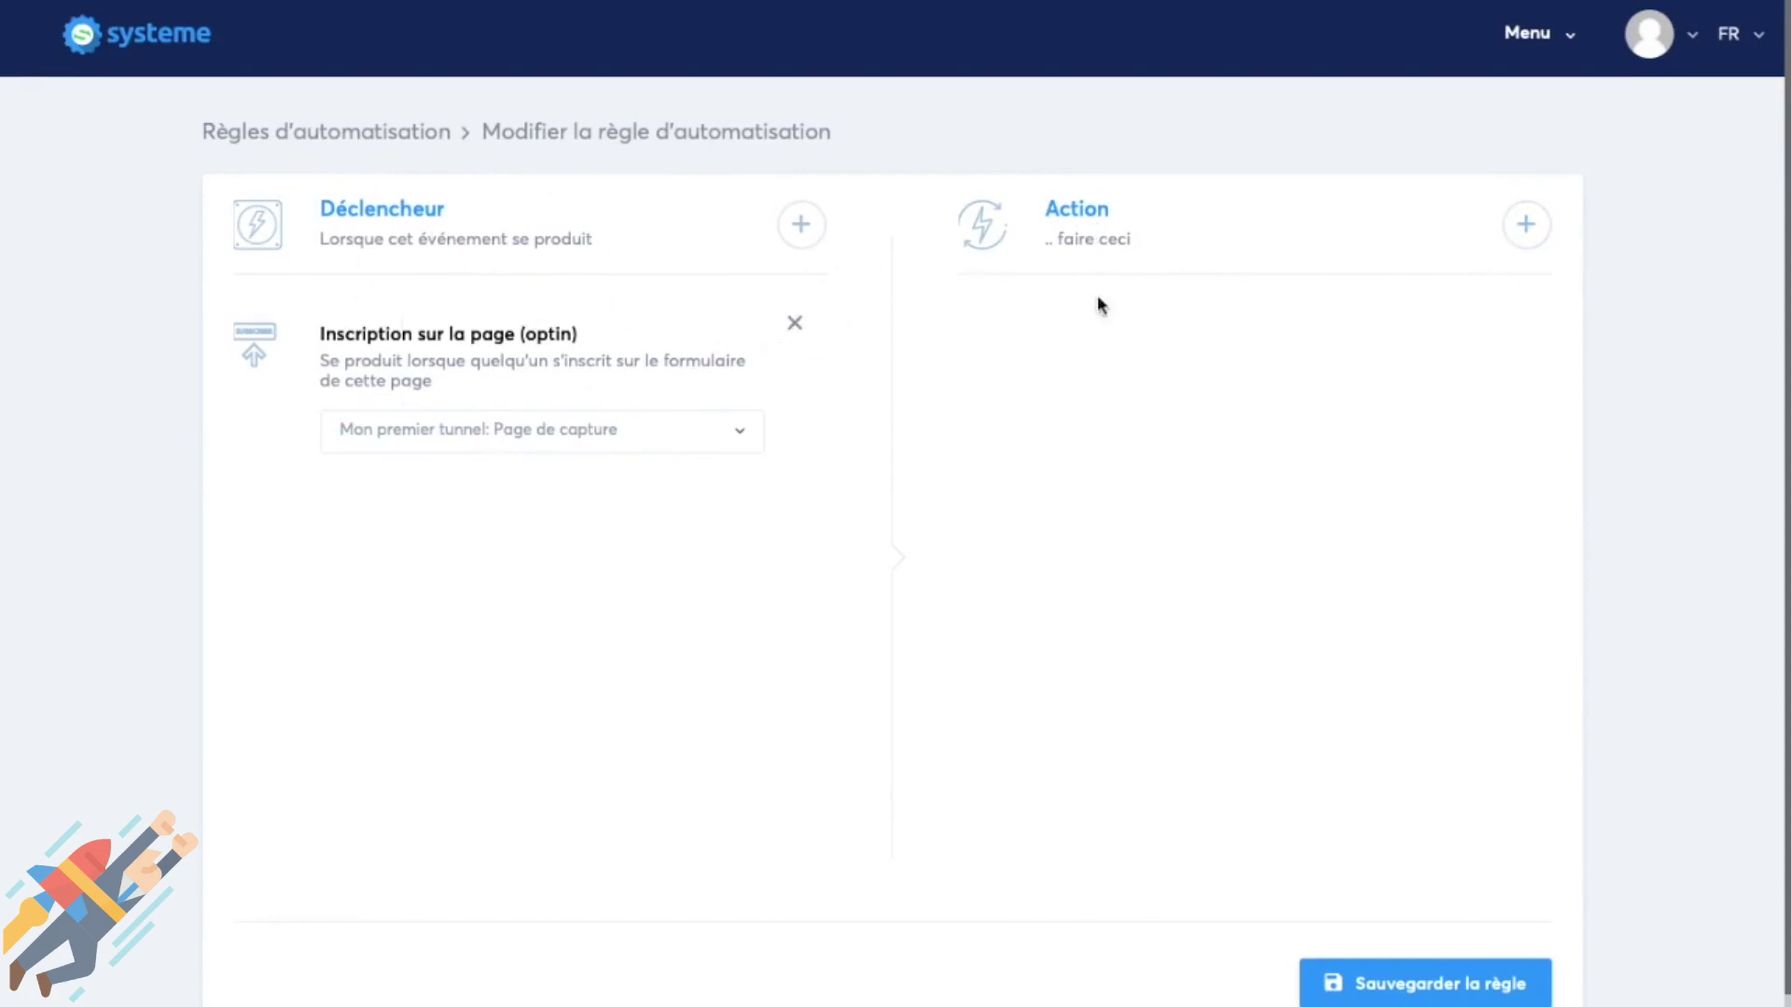
# Add a S'abonner à la campagne action that subscribes the contact to Campagne test.
pyautogui.moveTo(1090, 235); pyautogui.dragTo(1223, 267)
pyautogui.click(1526, 224)
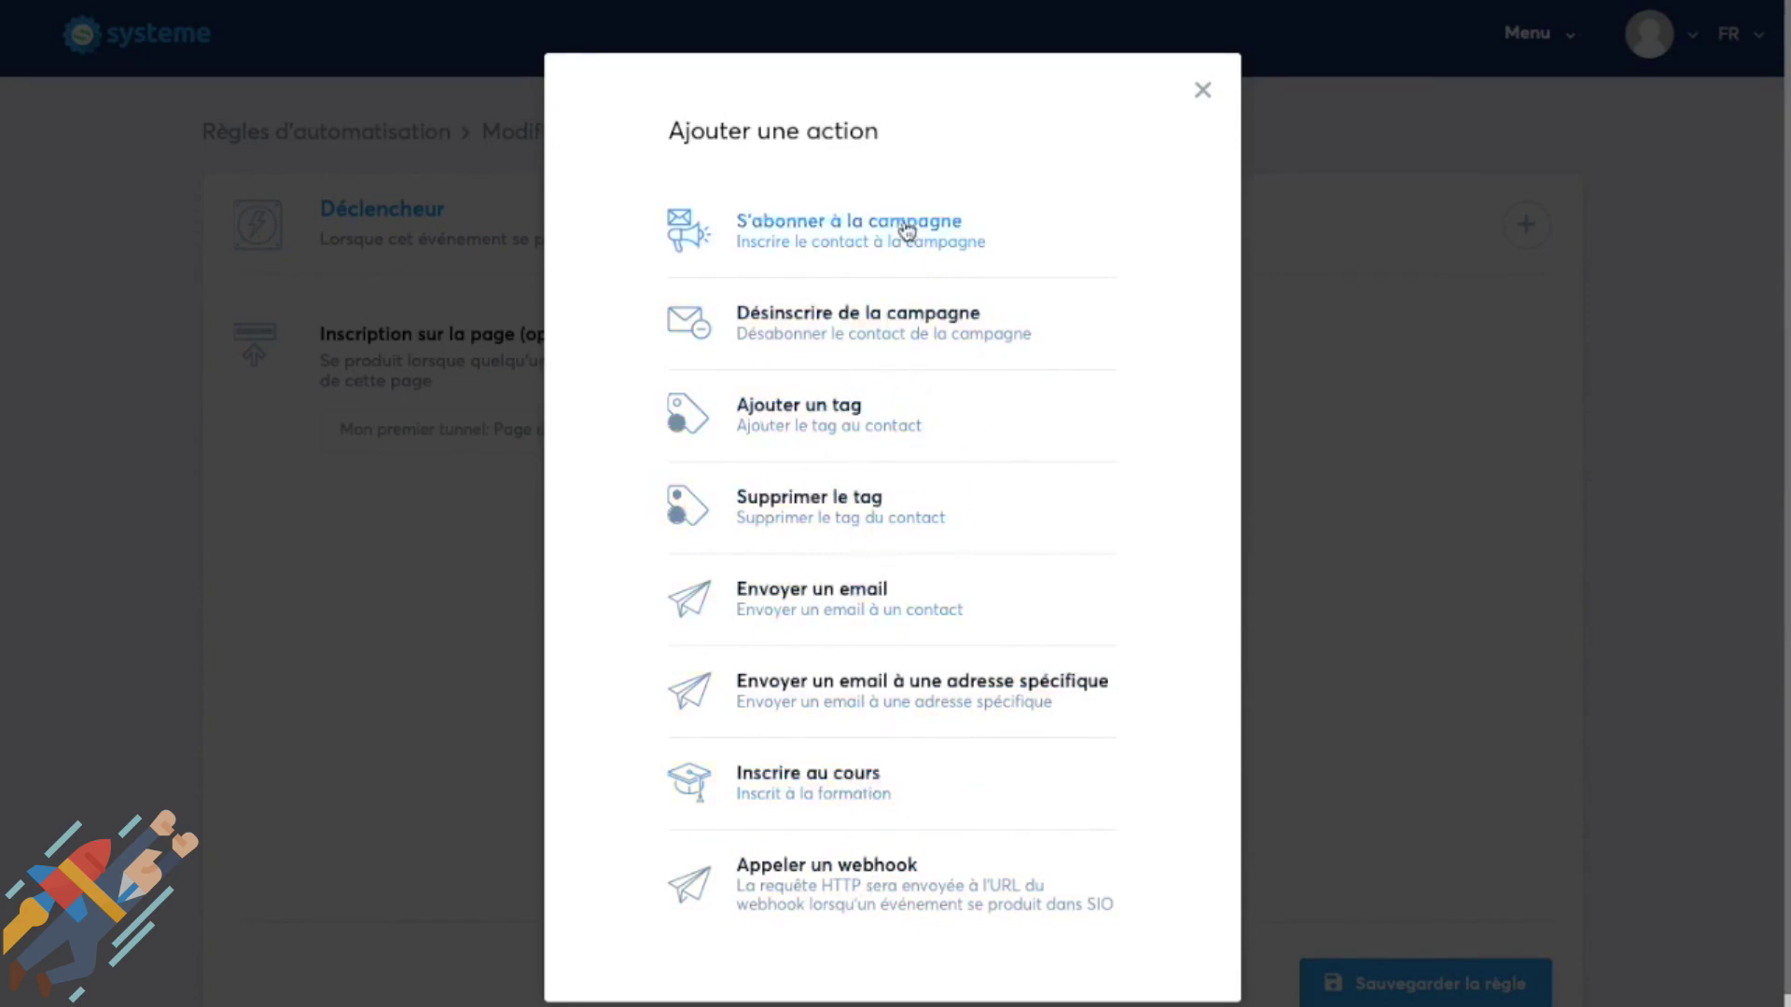
pyautogui.click(490, 396)
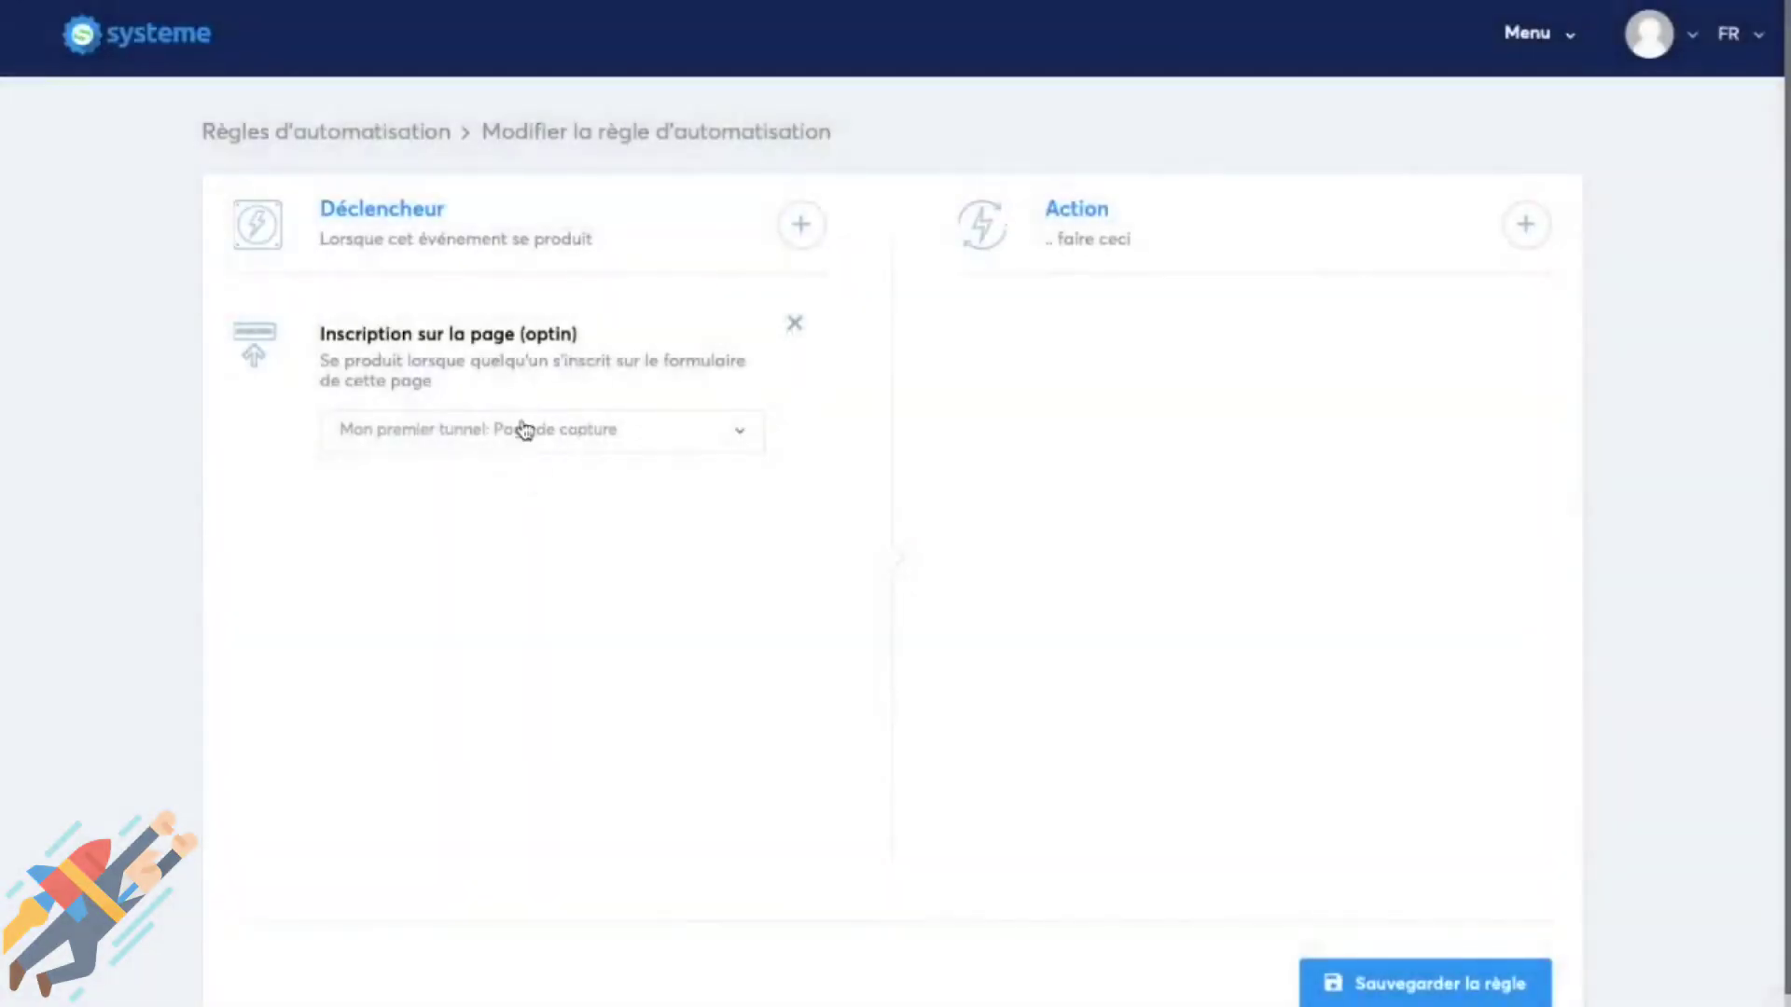
pyautogui.click(1525, 225)
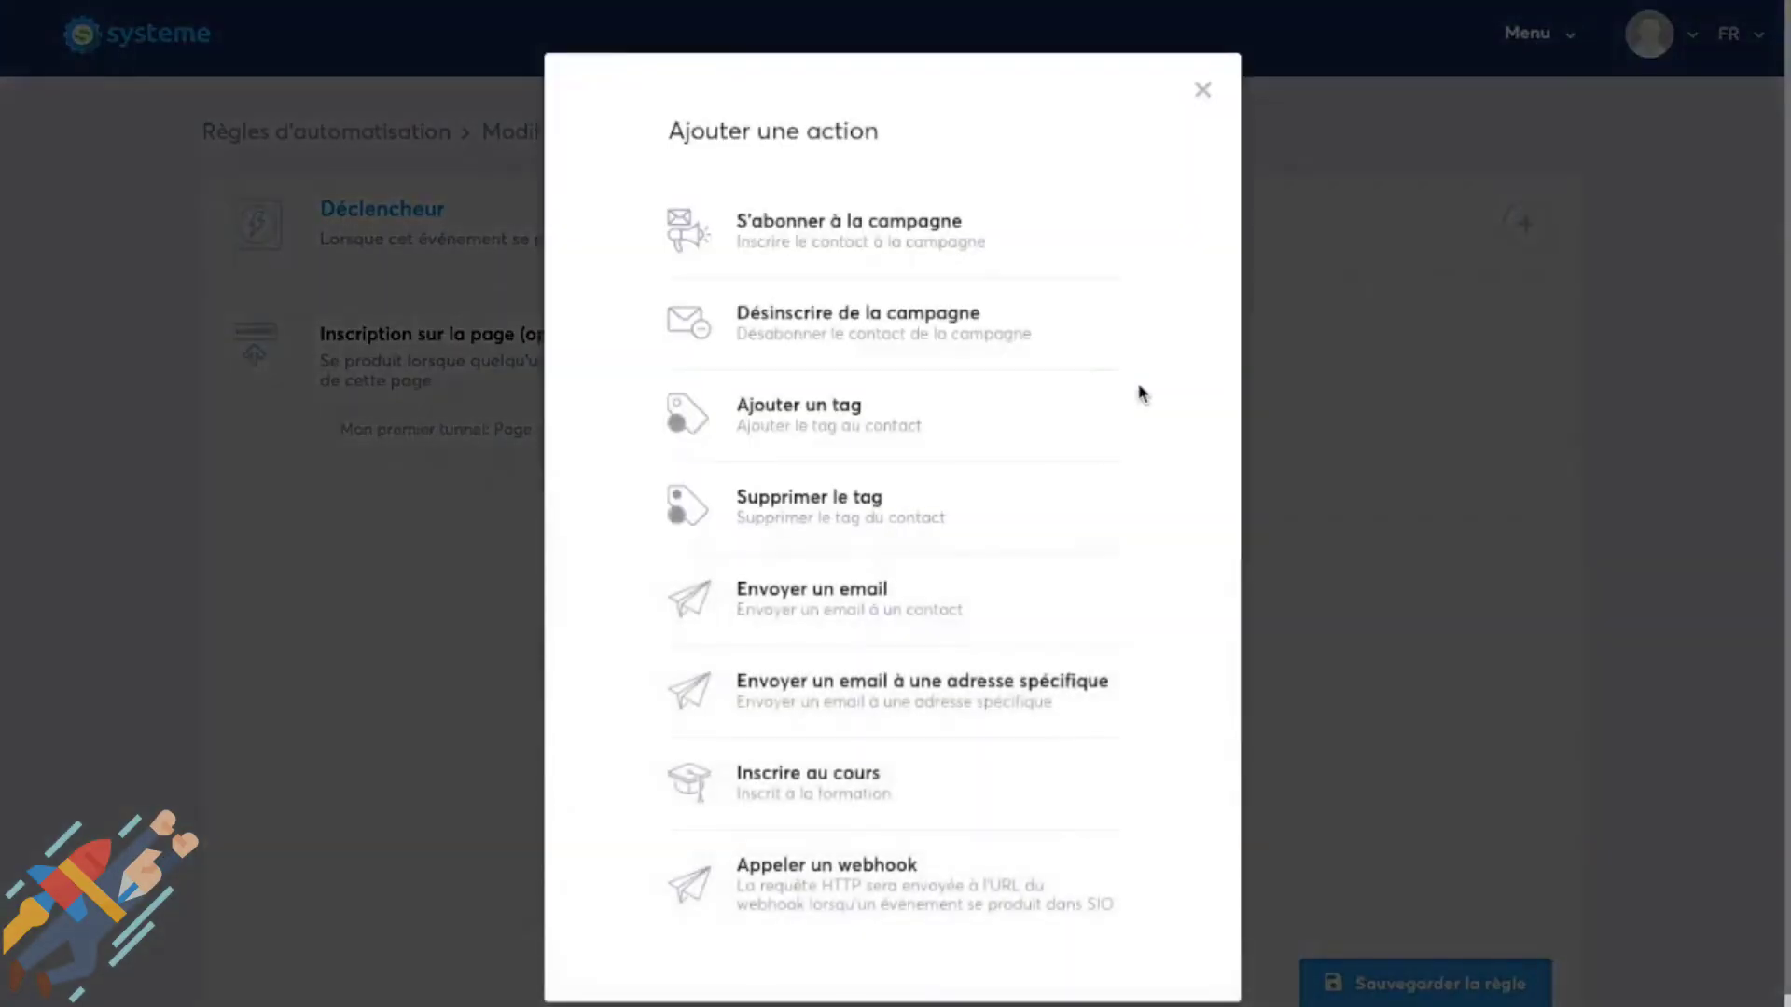
pyautogui.click(925, 238)
pyautogui.click(1390, 459)
pyautogui.click(1332, 544)
# Add an Ajouter un tag action to the rule using the tag Ebook système io.
pyautogui.click(1522, 229)
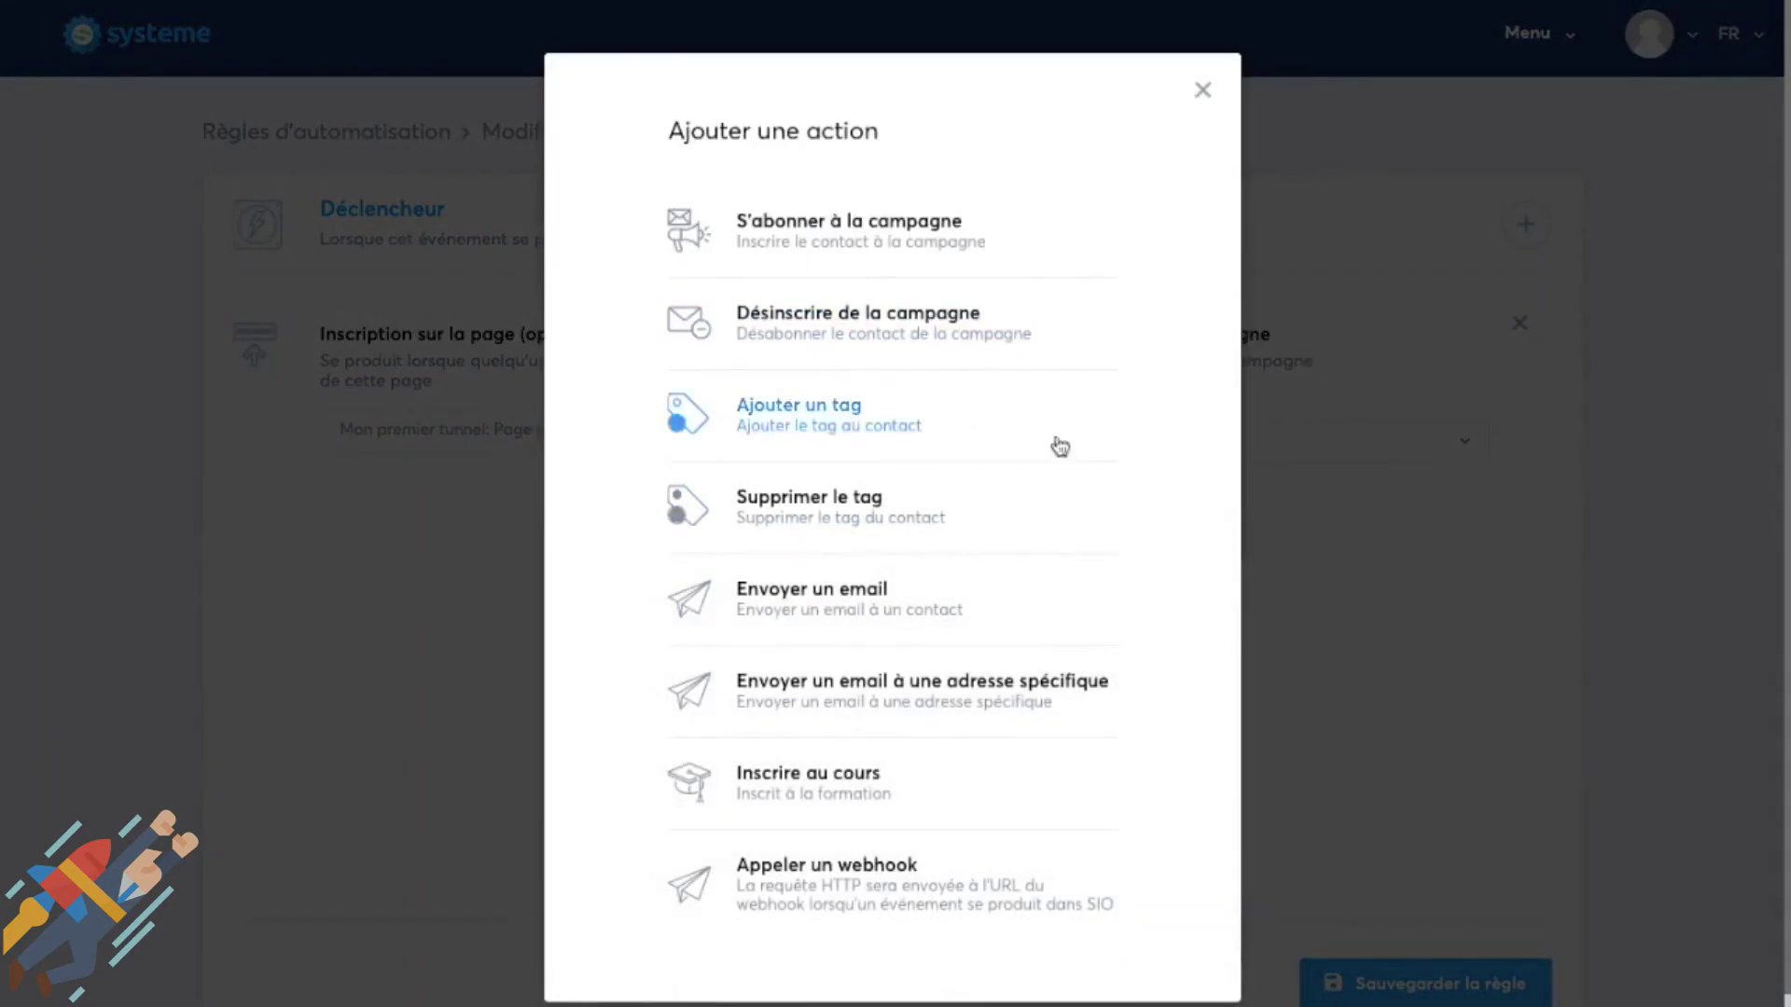
pyautogui.click(844, 410)
pyautogui.click(1220, 451)
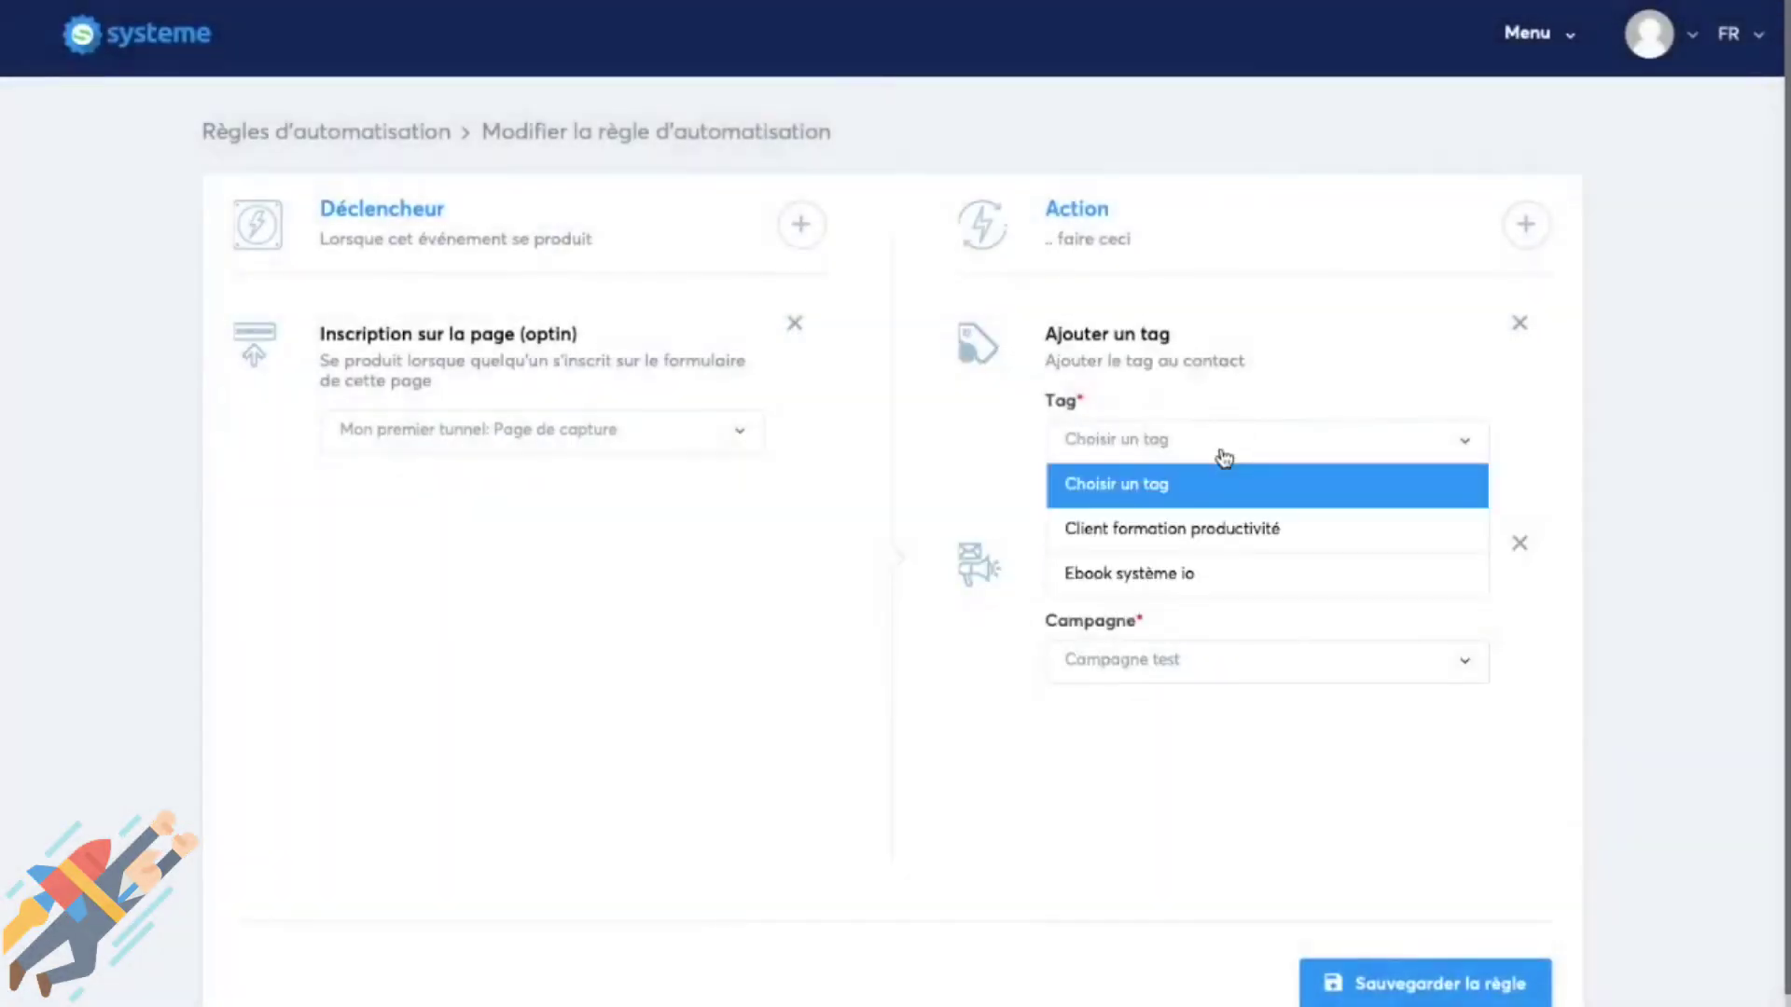
pyautogui.click(1169, 585)
# Add an Envoyer un email action to the rule and view its email editor without writing a message.
pyautogui.click(1539, 230)
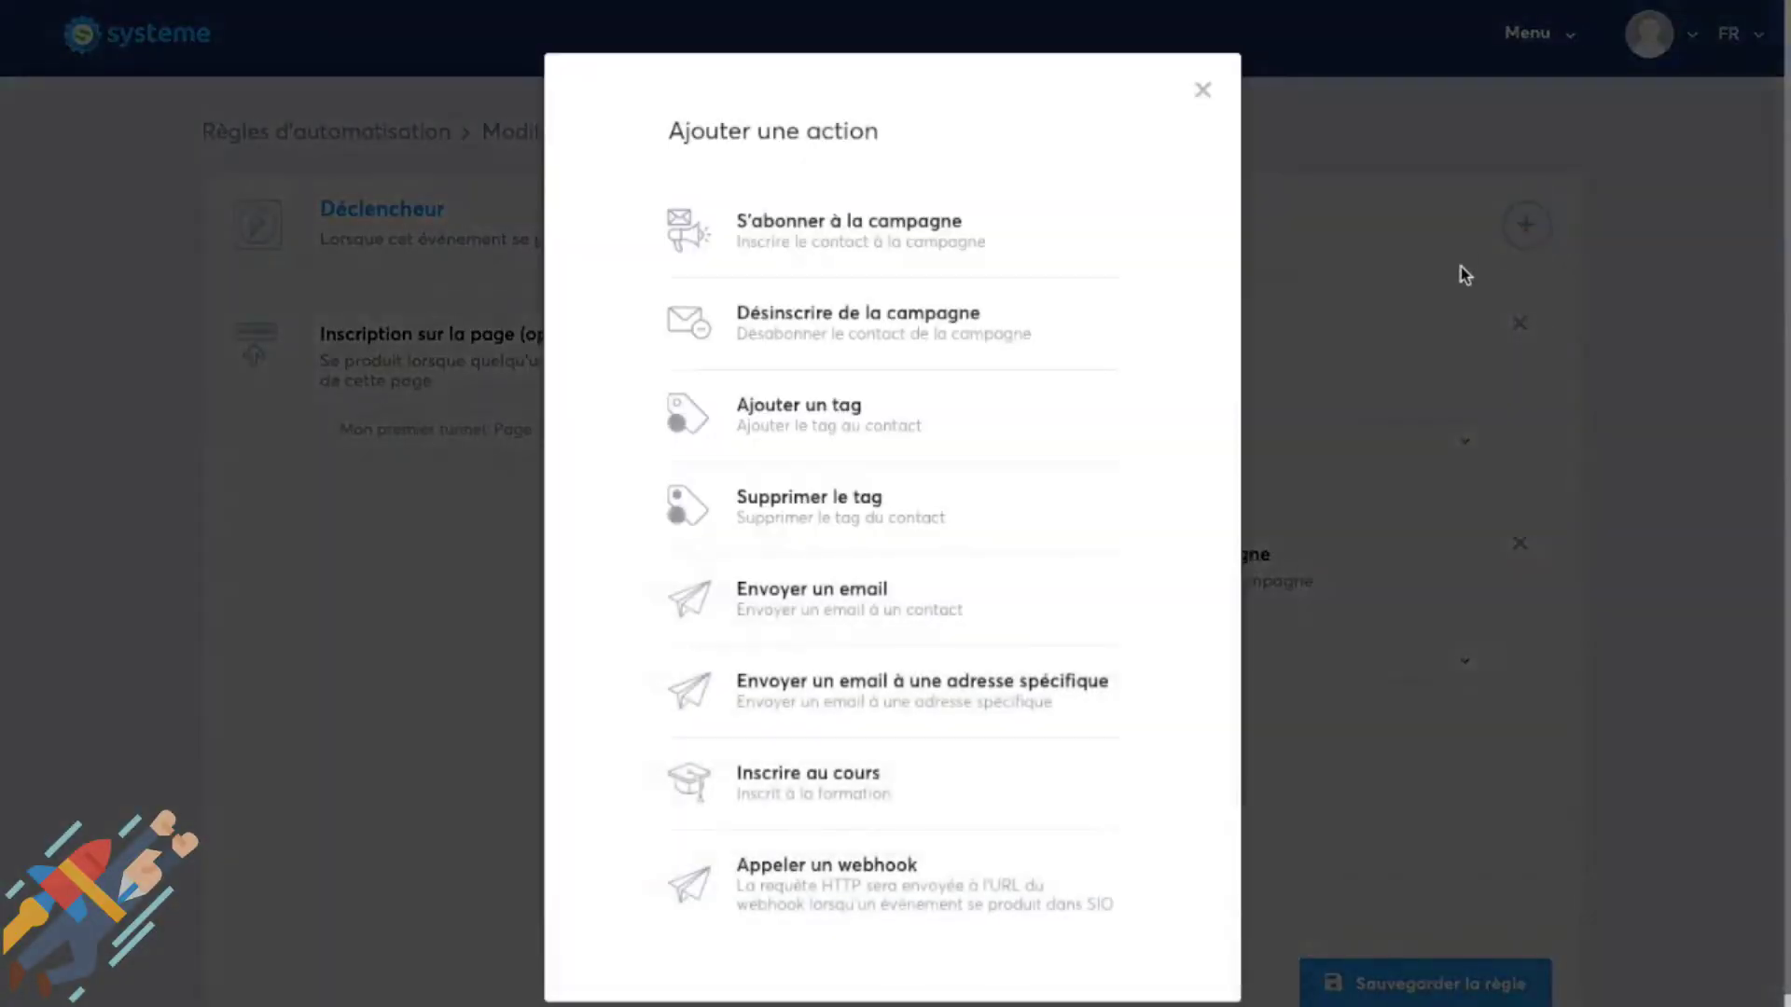
pyautogui.click(1055, 594)
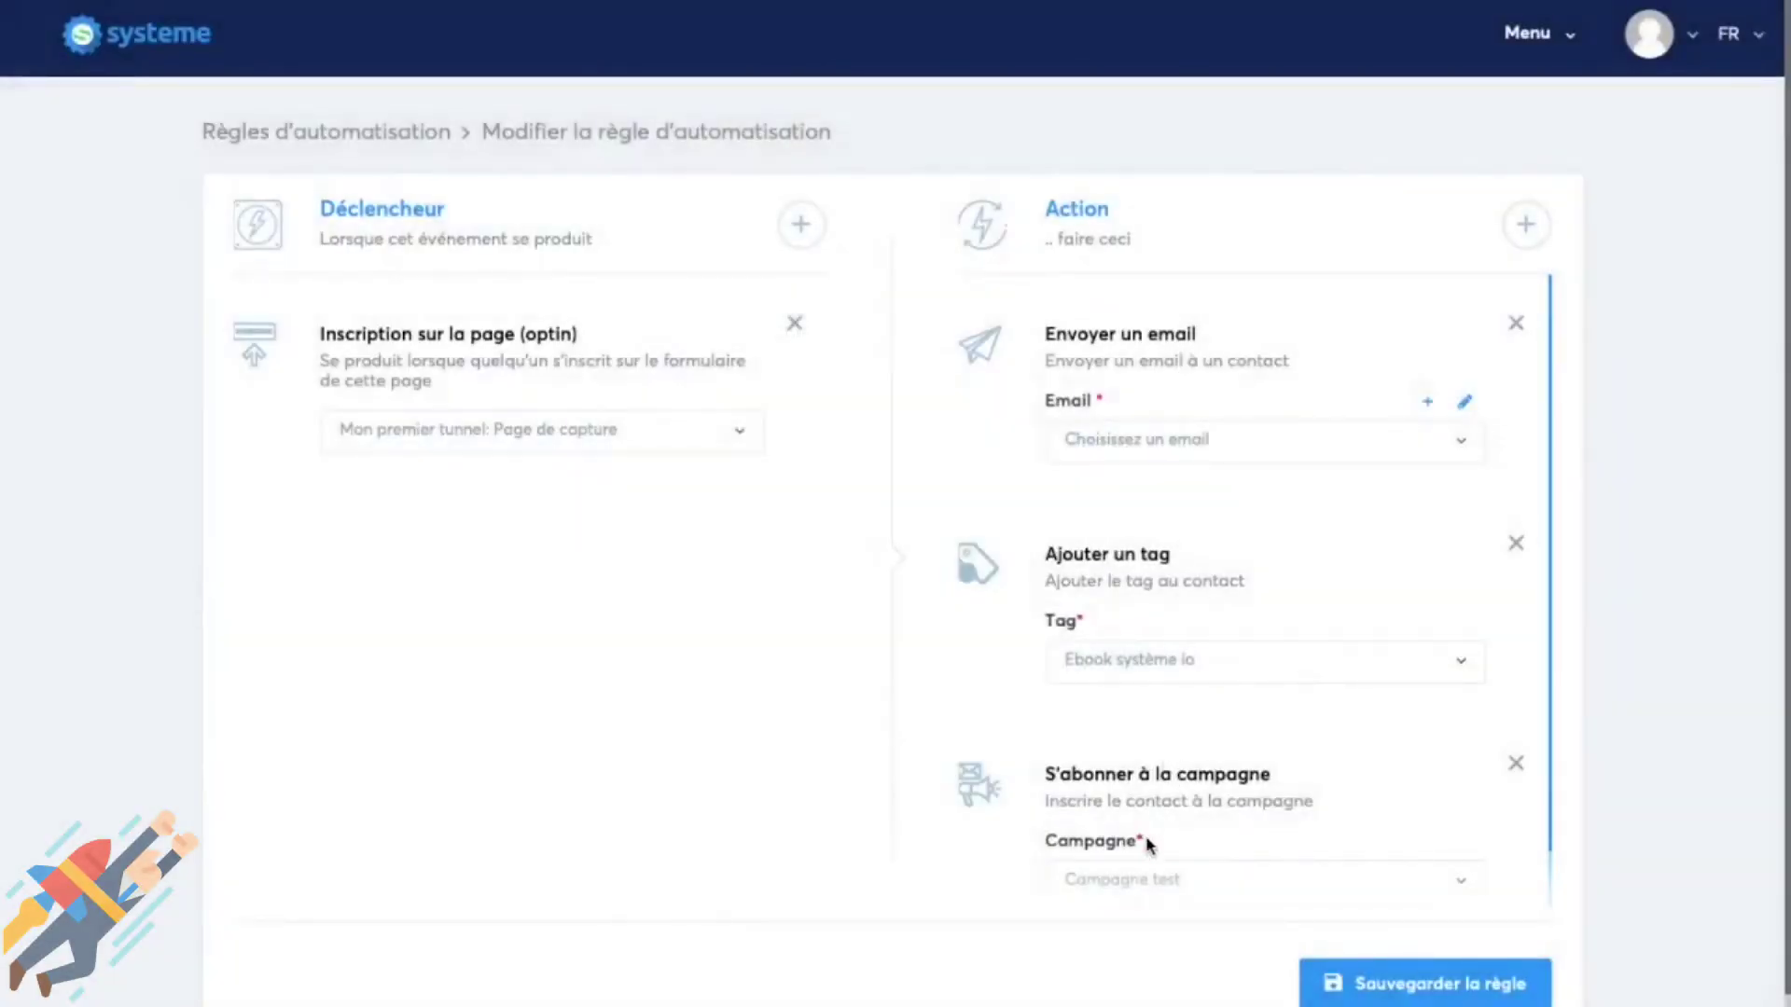
pyautogui.moveTo(1104, 774); pyautogui.dragTo(1258, 775)
pyautogui.click(1206, 778)
pyautogui.click(1465, 404)
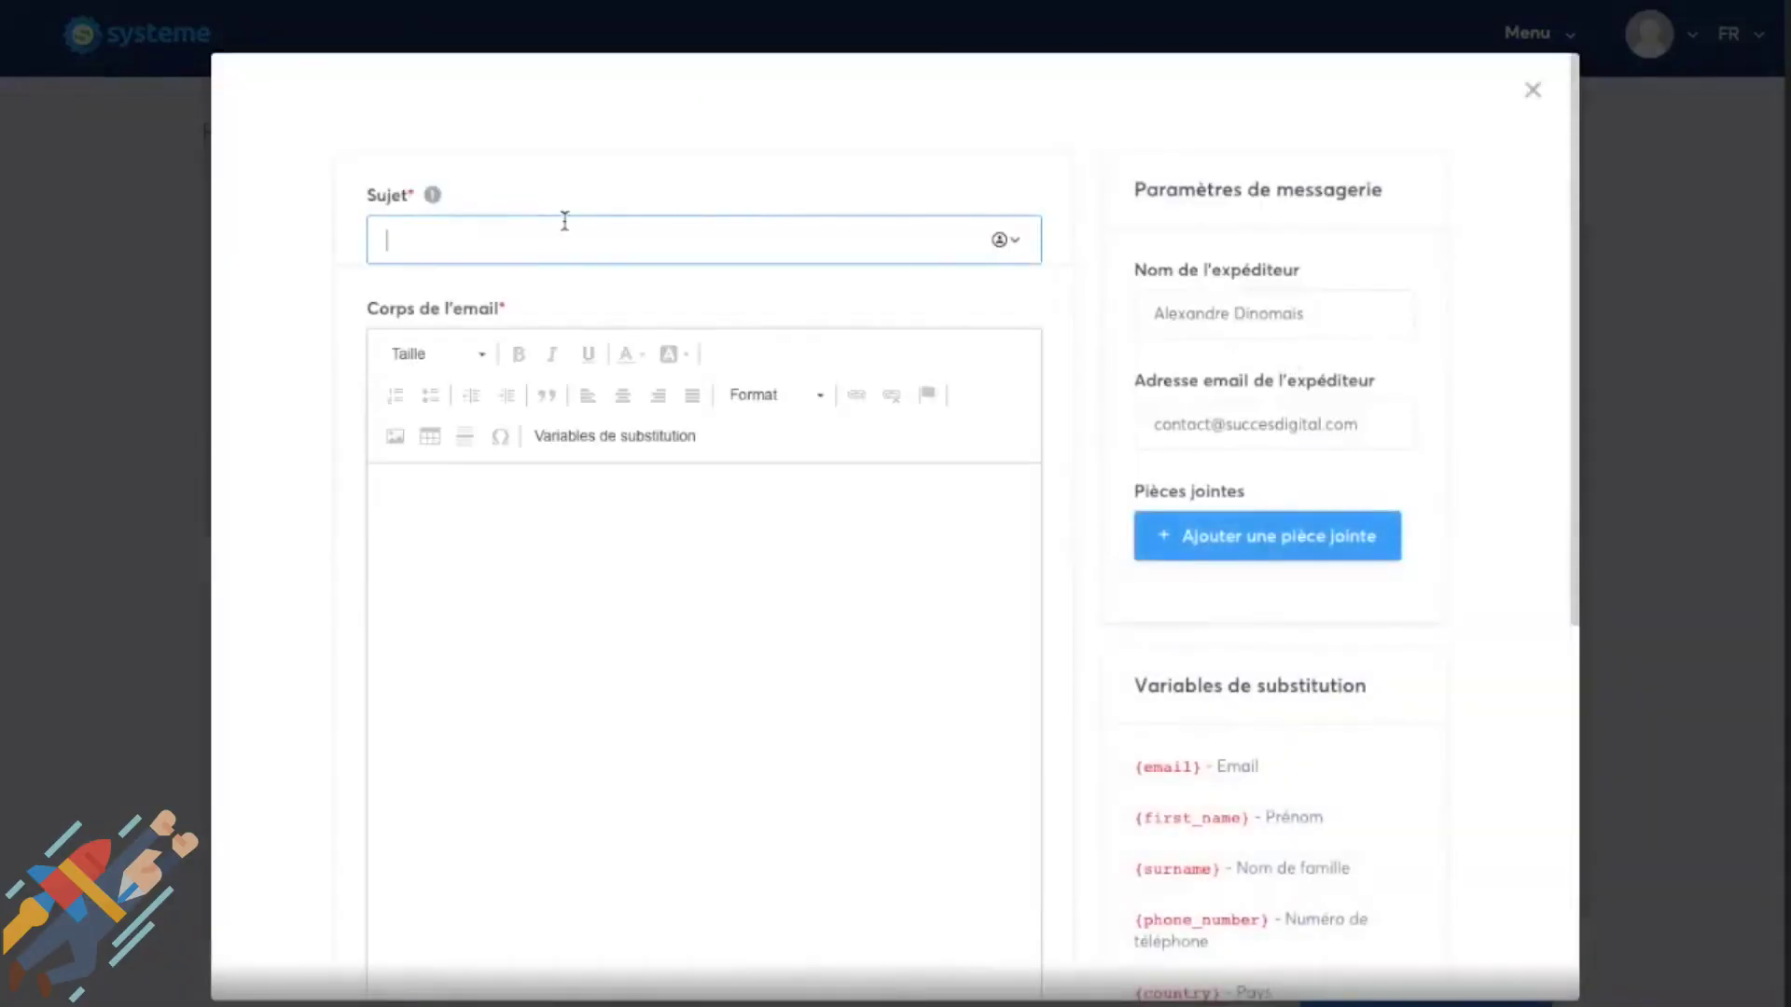
pyautogui.click(1535, 92)
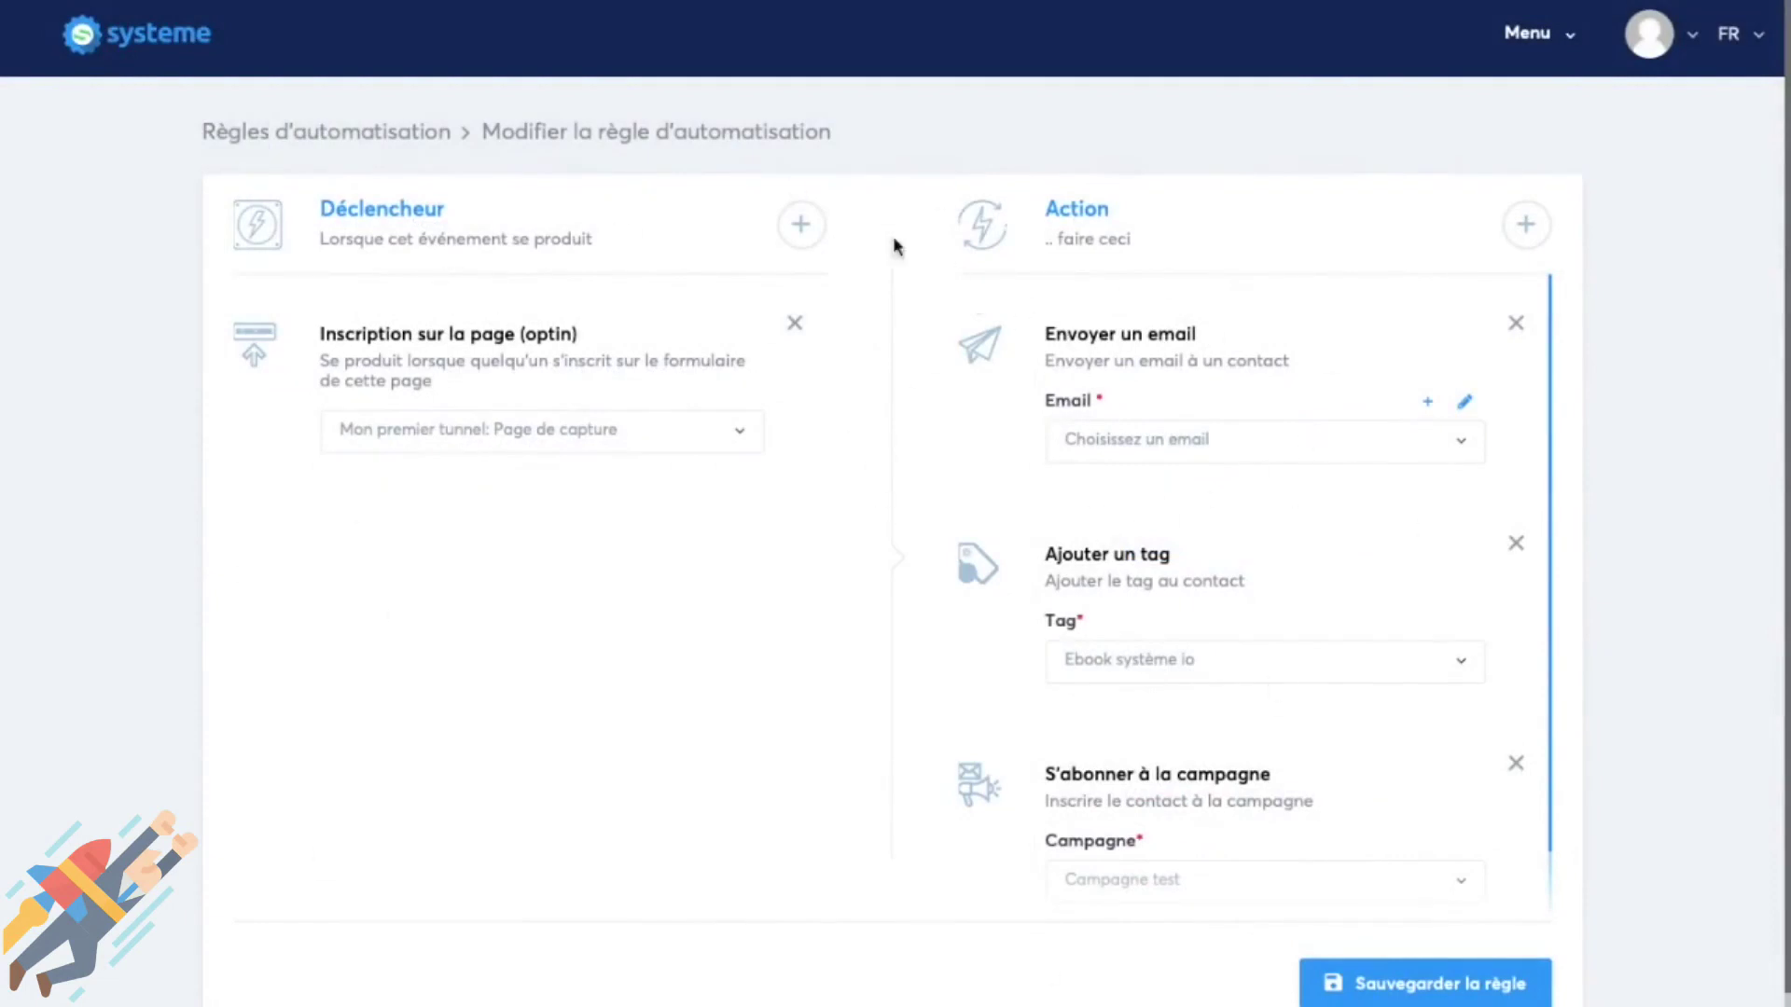
# Remove the optin trigger and the email, tag and campaign actions from the rule.
pyautogui.click(812, 328)
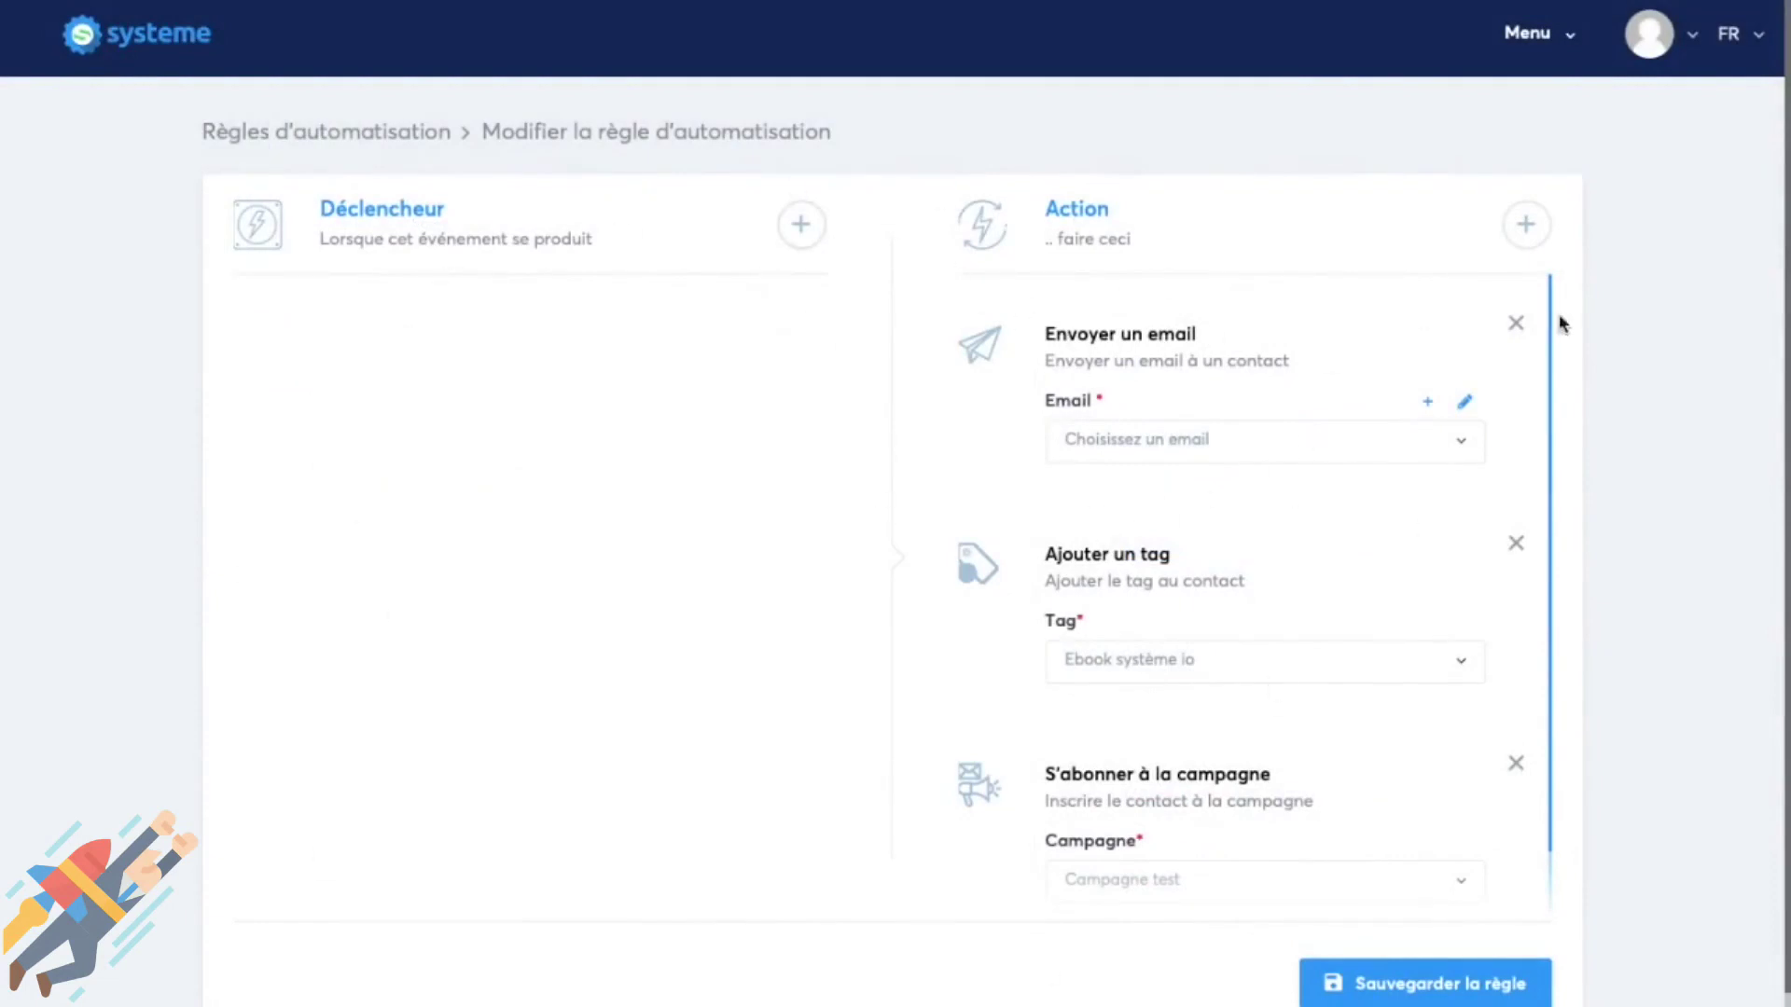
pyautogui.click(1516, 324)
pyautogui.click(1516, 323)
pyautogui.click(1516, 326)
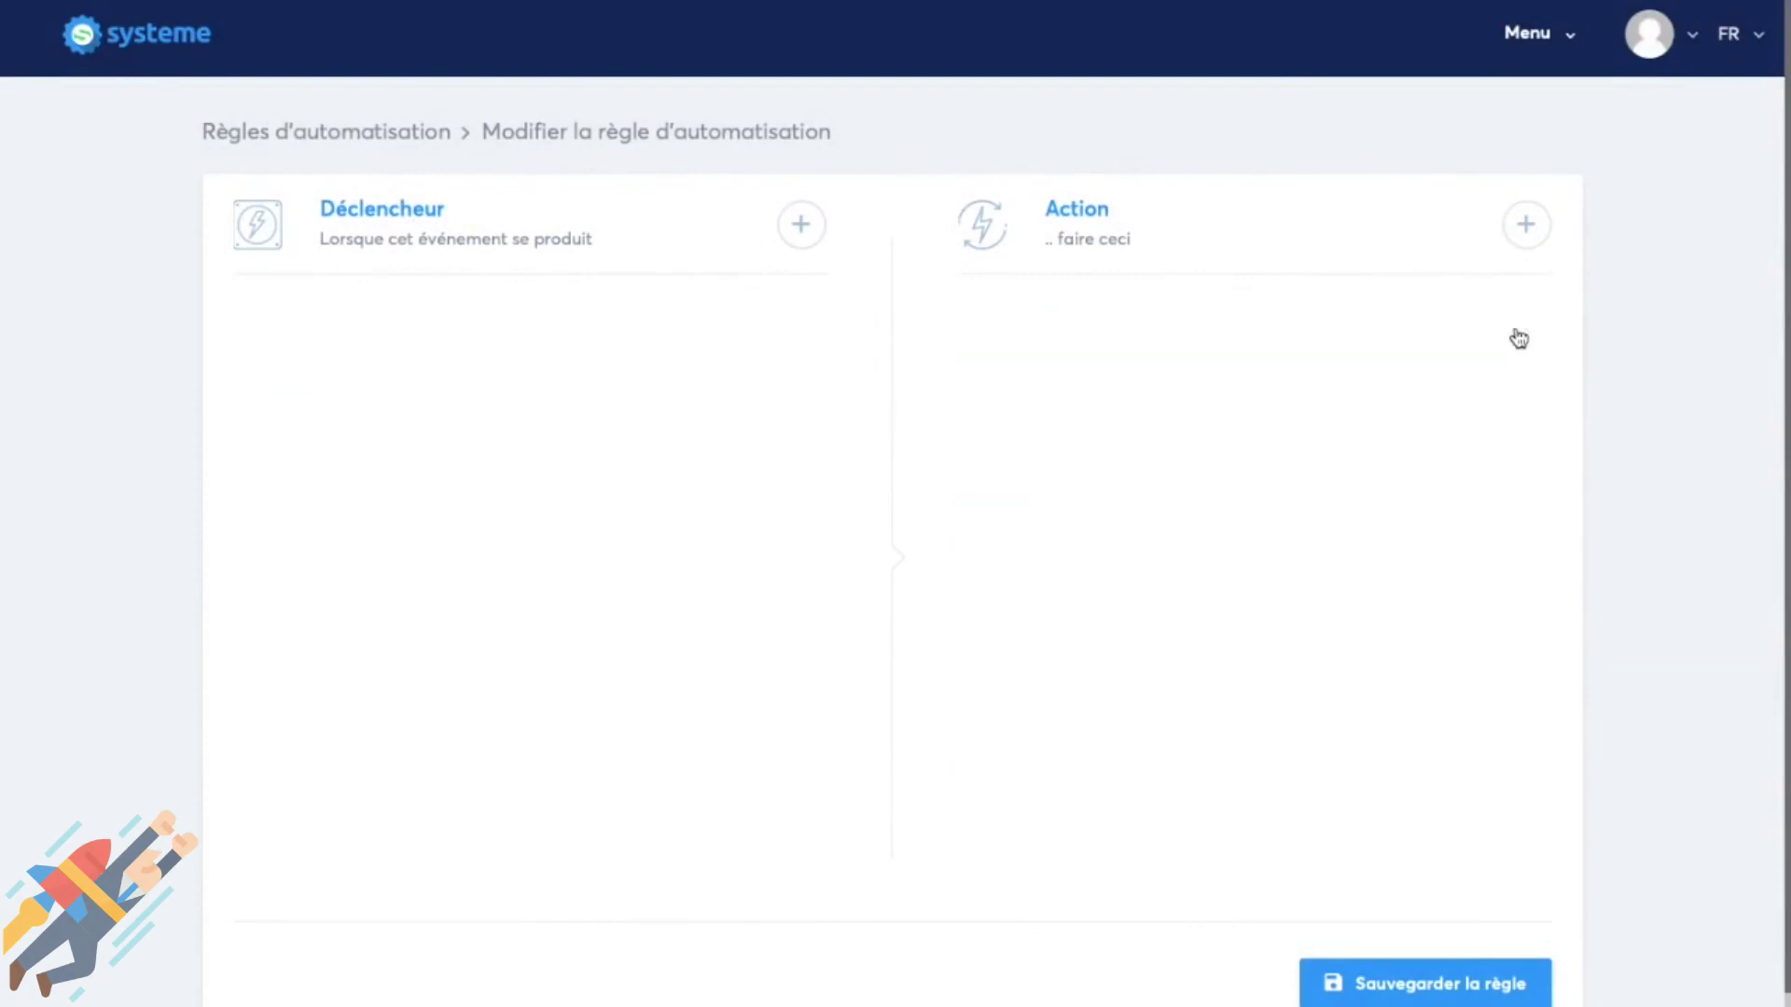
# Review the available triggers and add Lien Email cliqué for the email "3 clés pour améliorer sa producitvité".
pyautogui.click(800, 224)
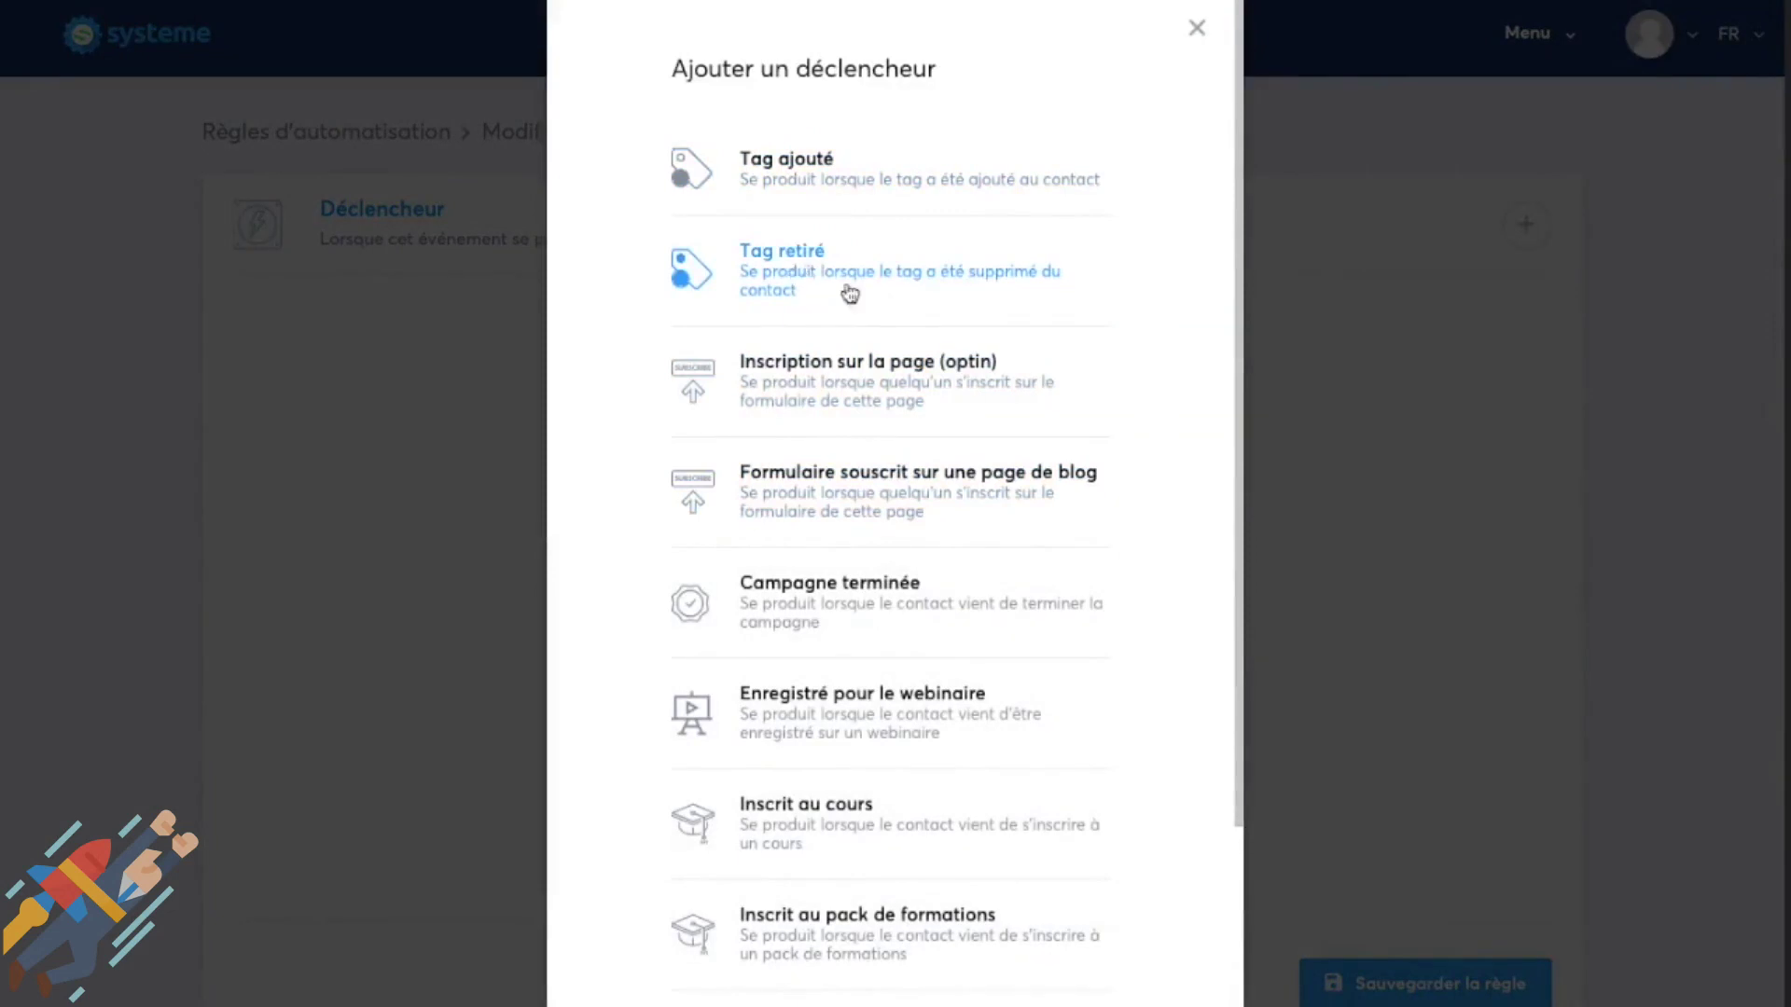
pyautogui.scroll(-1, 891, 511)
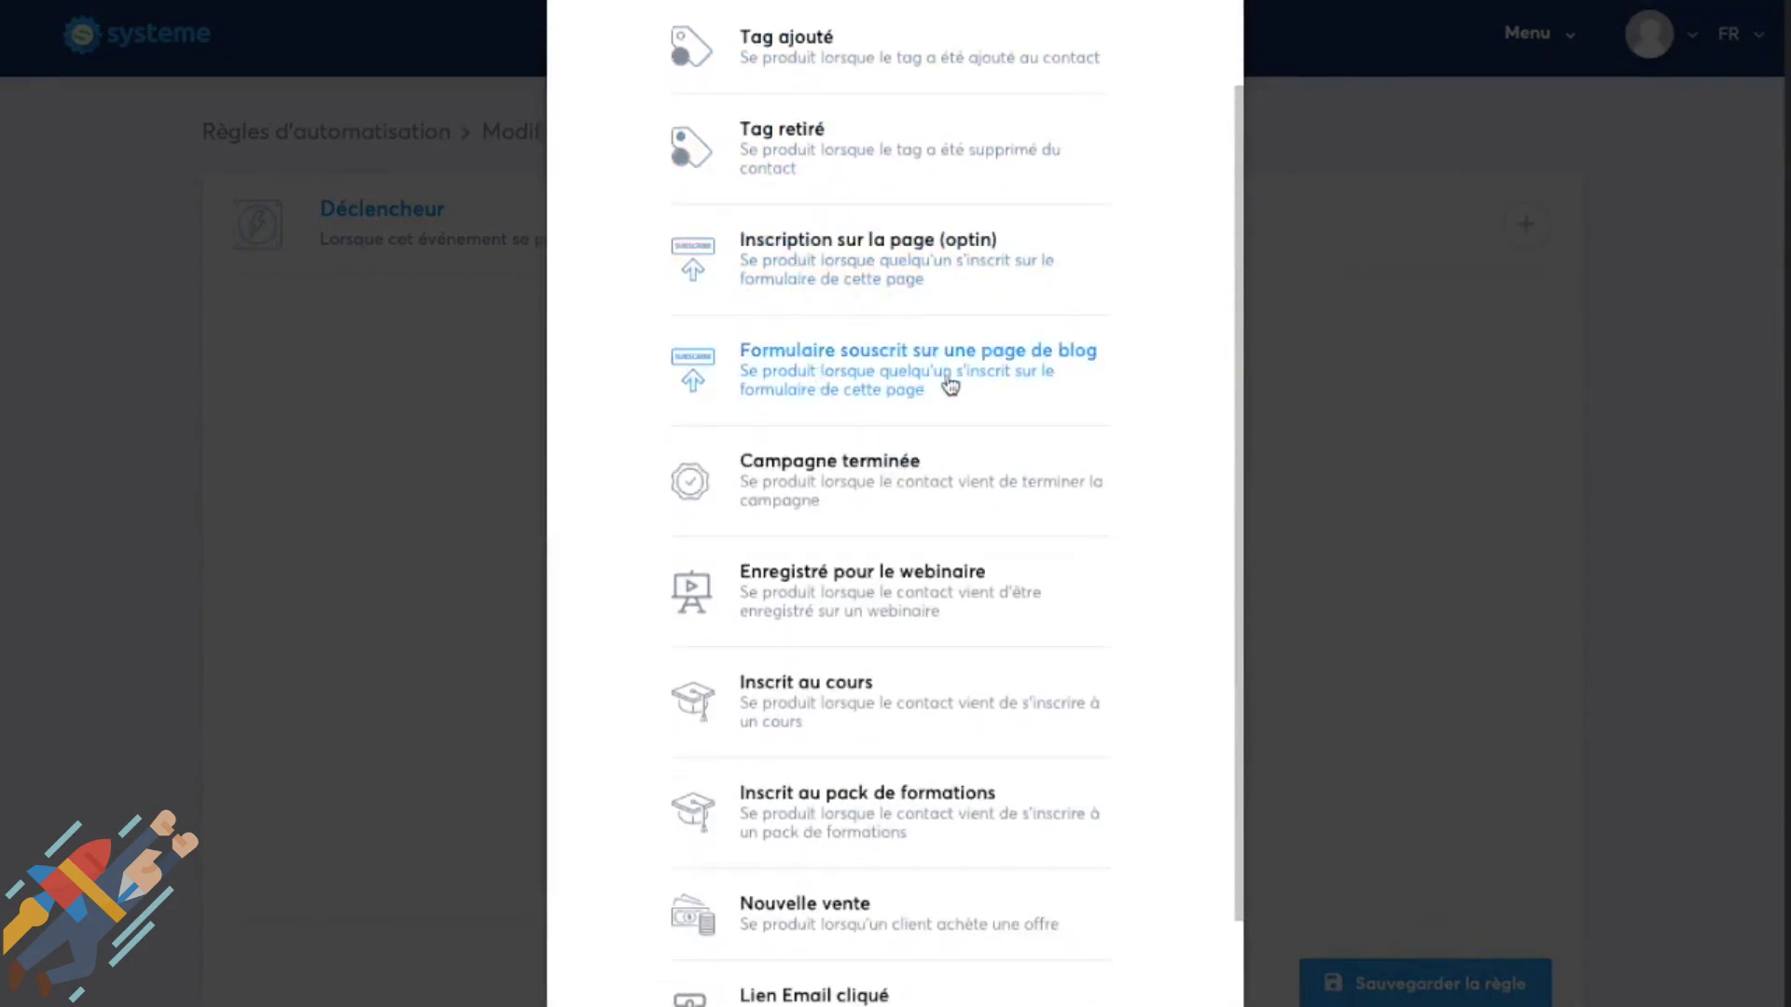
pyautogui.scroll(-1, 917, 426)
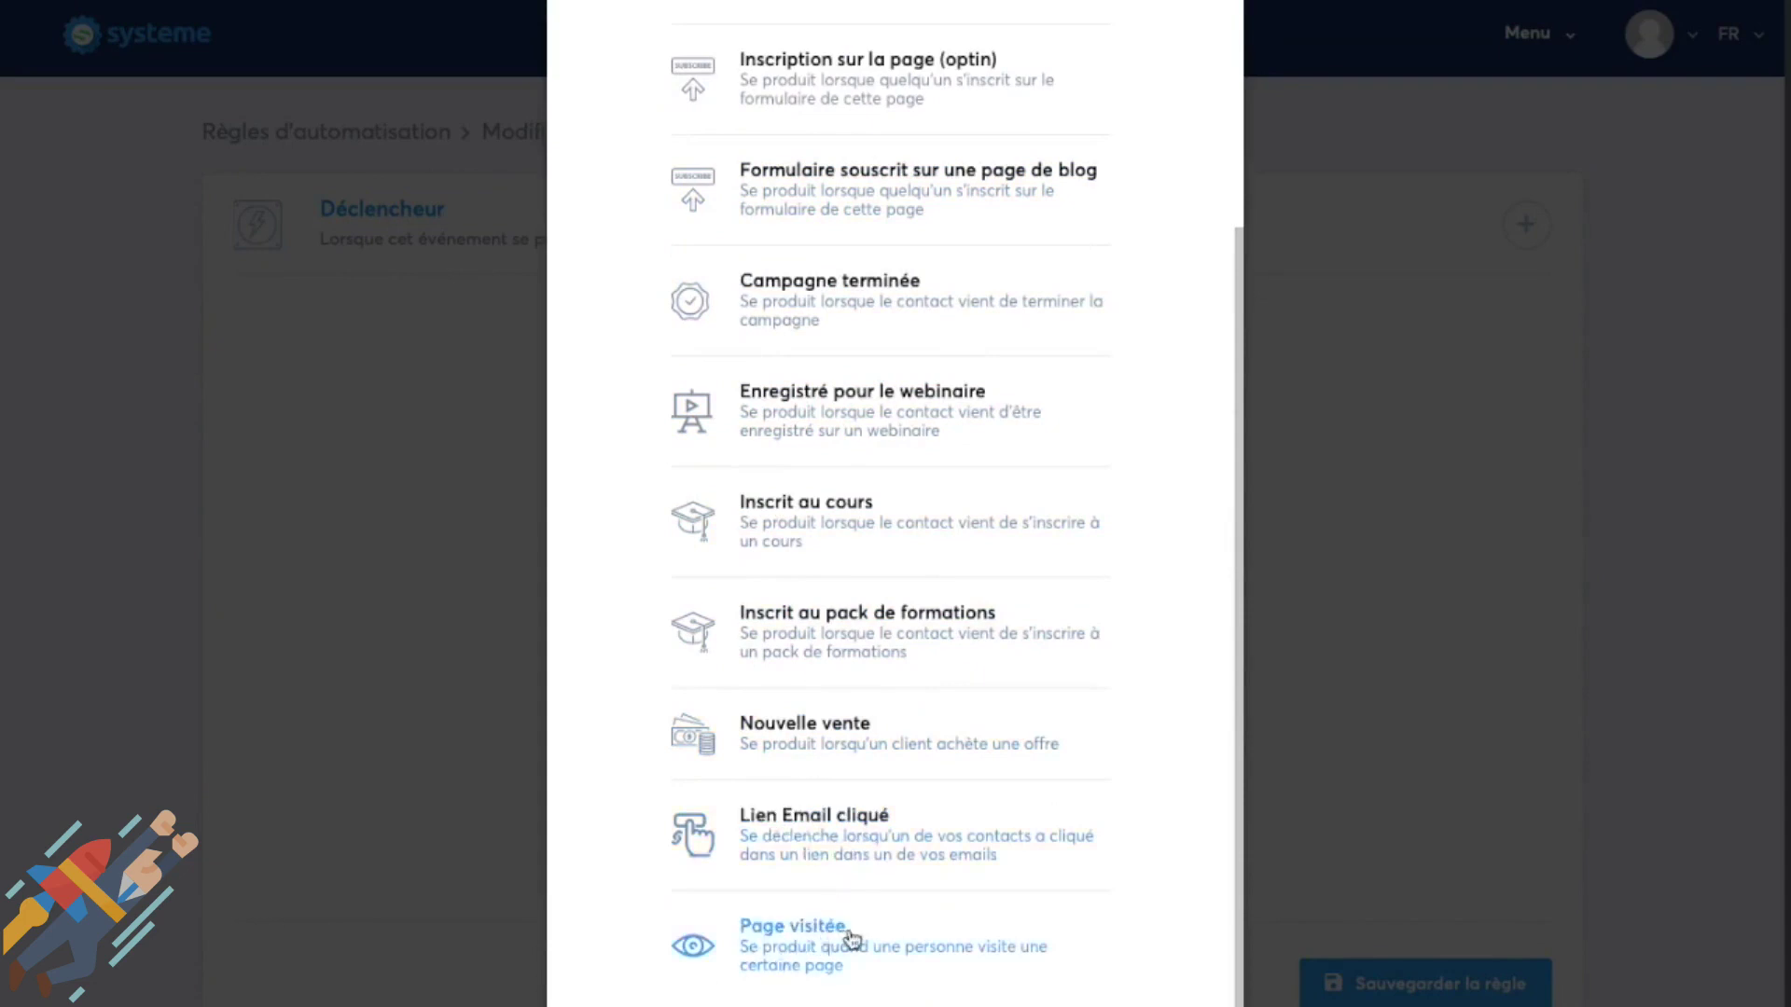
pyautogui.scroll(4, 961, 471)
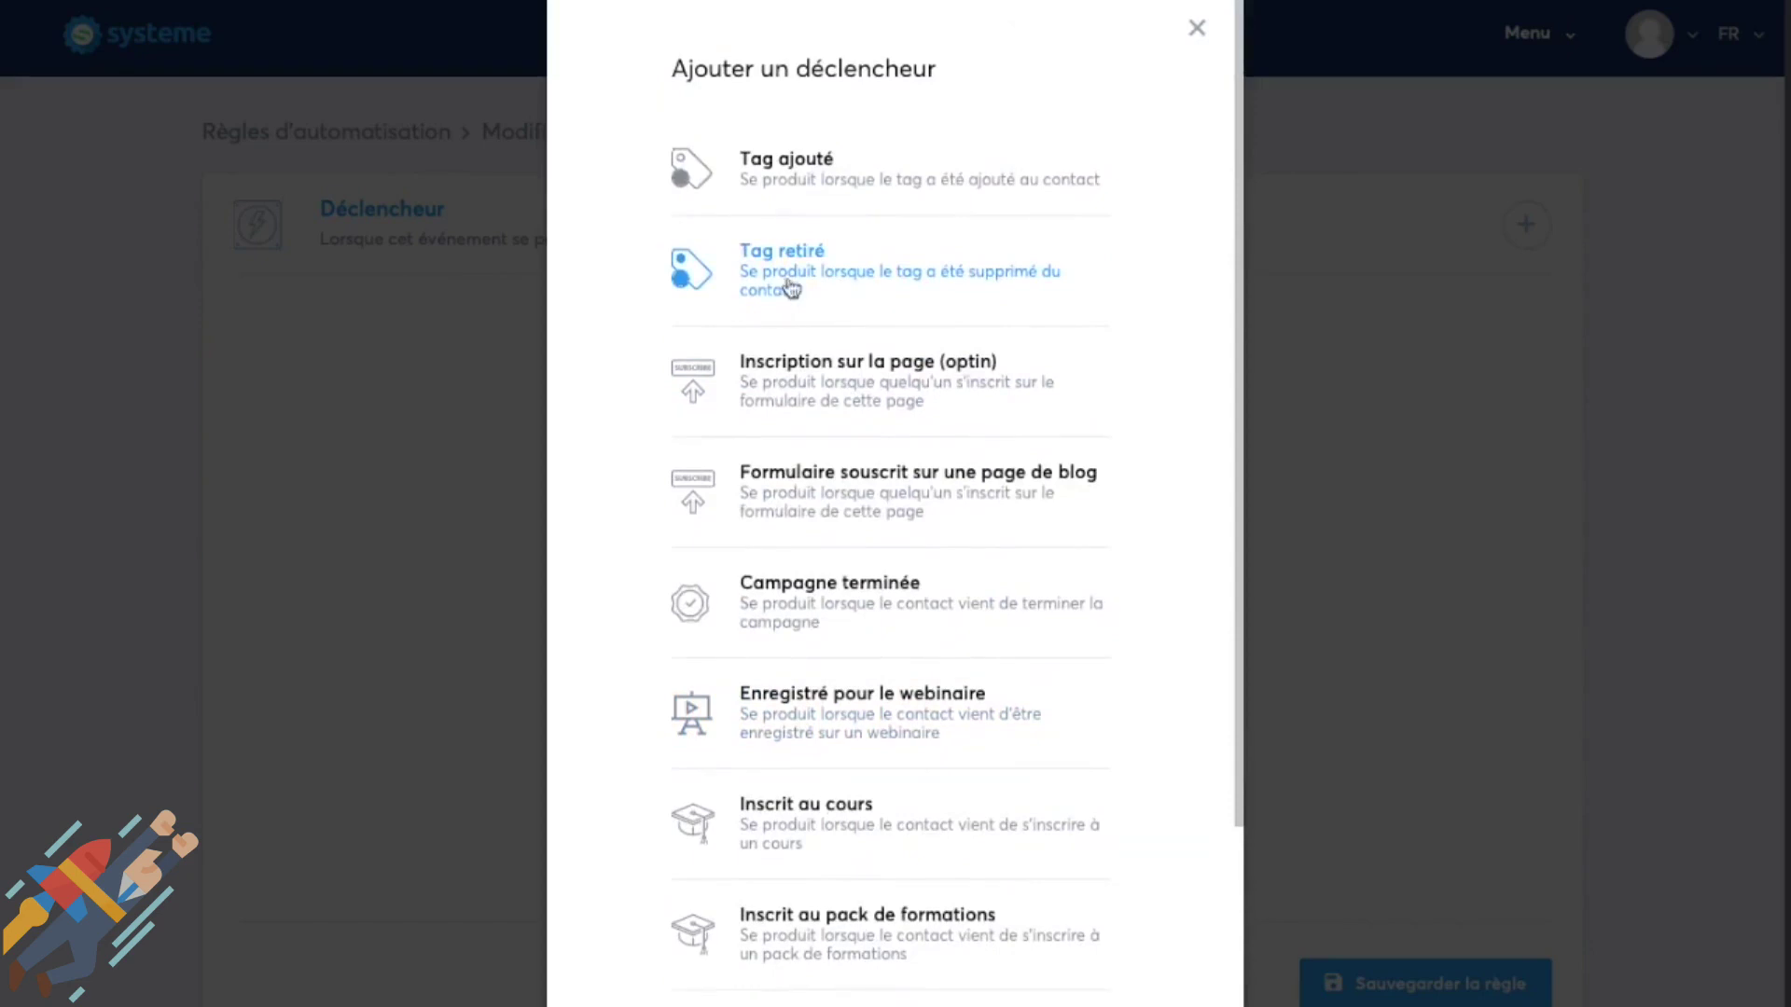
pyautogui.scroll(-3, 992, 543)
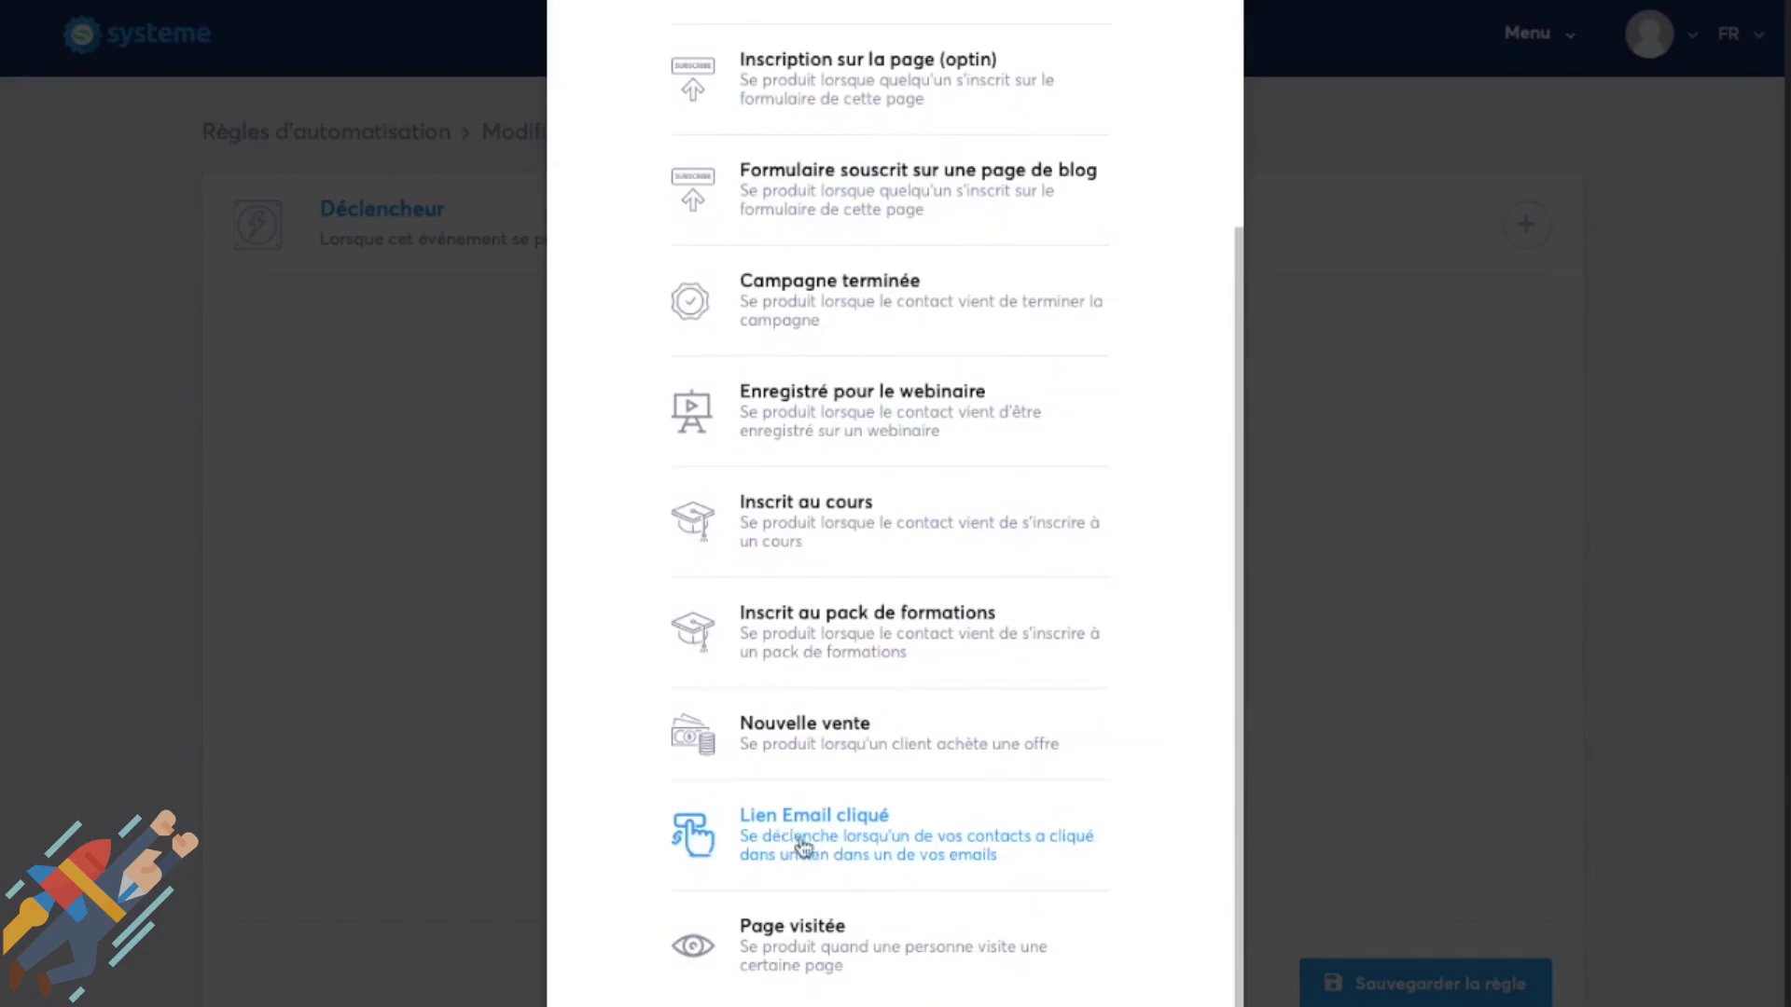
pyautogui.click(815, 851)
pyautogui.click(528, 463)
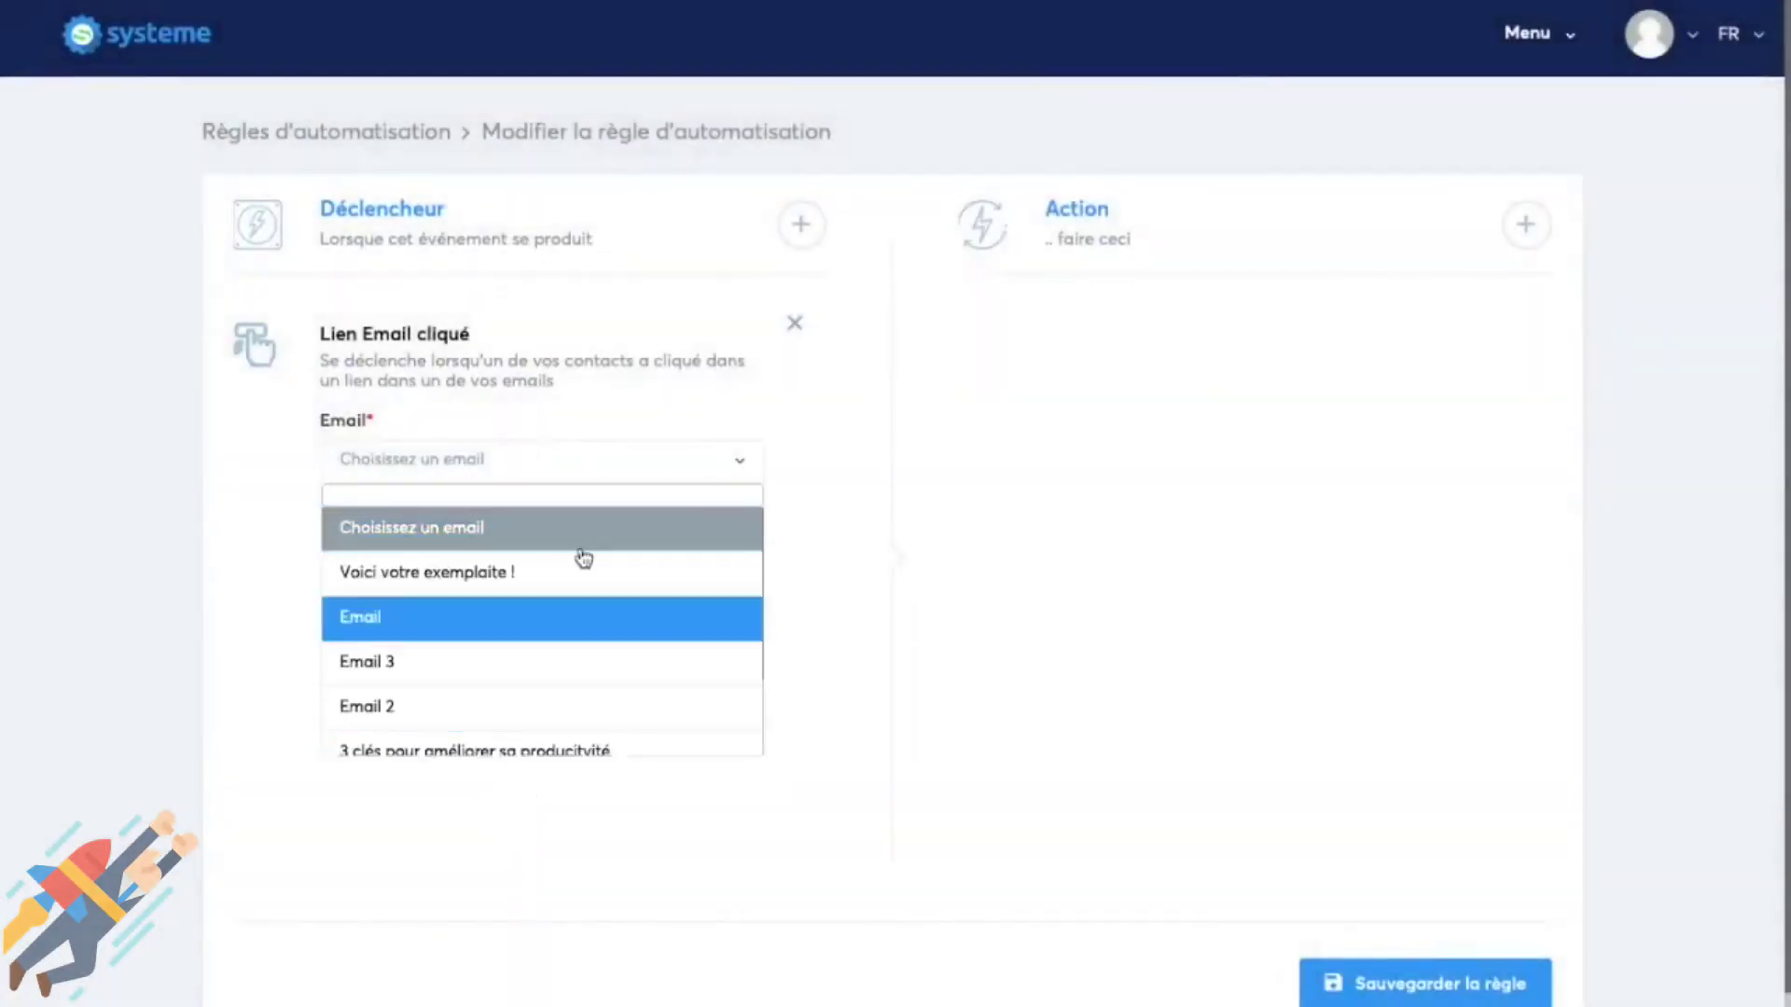
pyautogui.scroll(-2, 573, 685)
pyautogui.scroll(2, 573, 686)
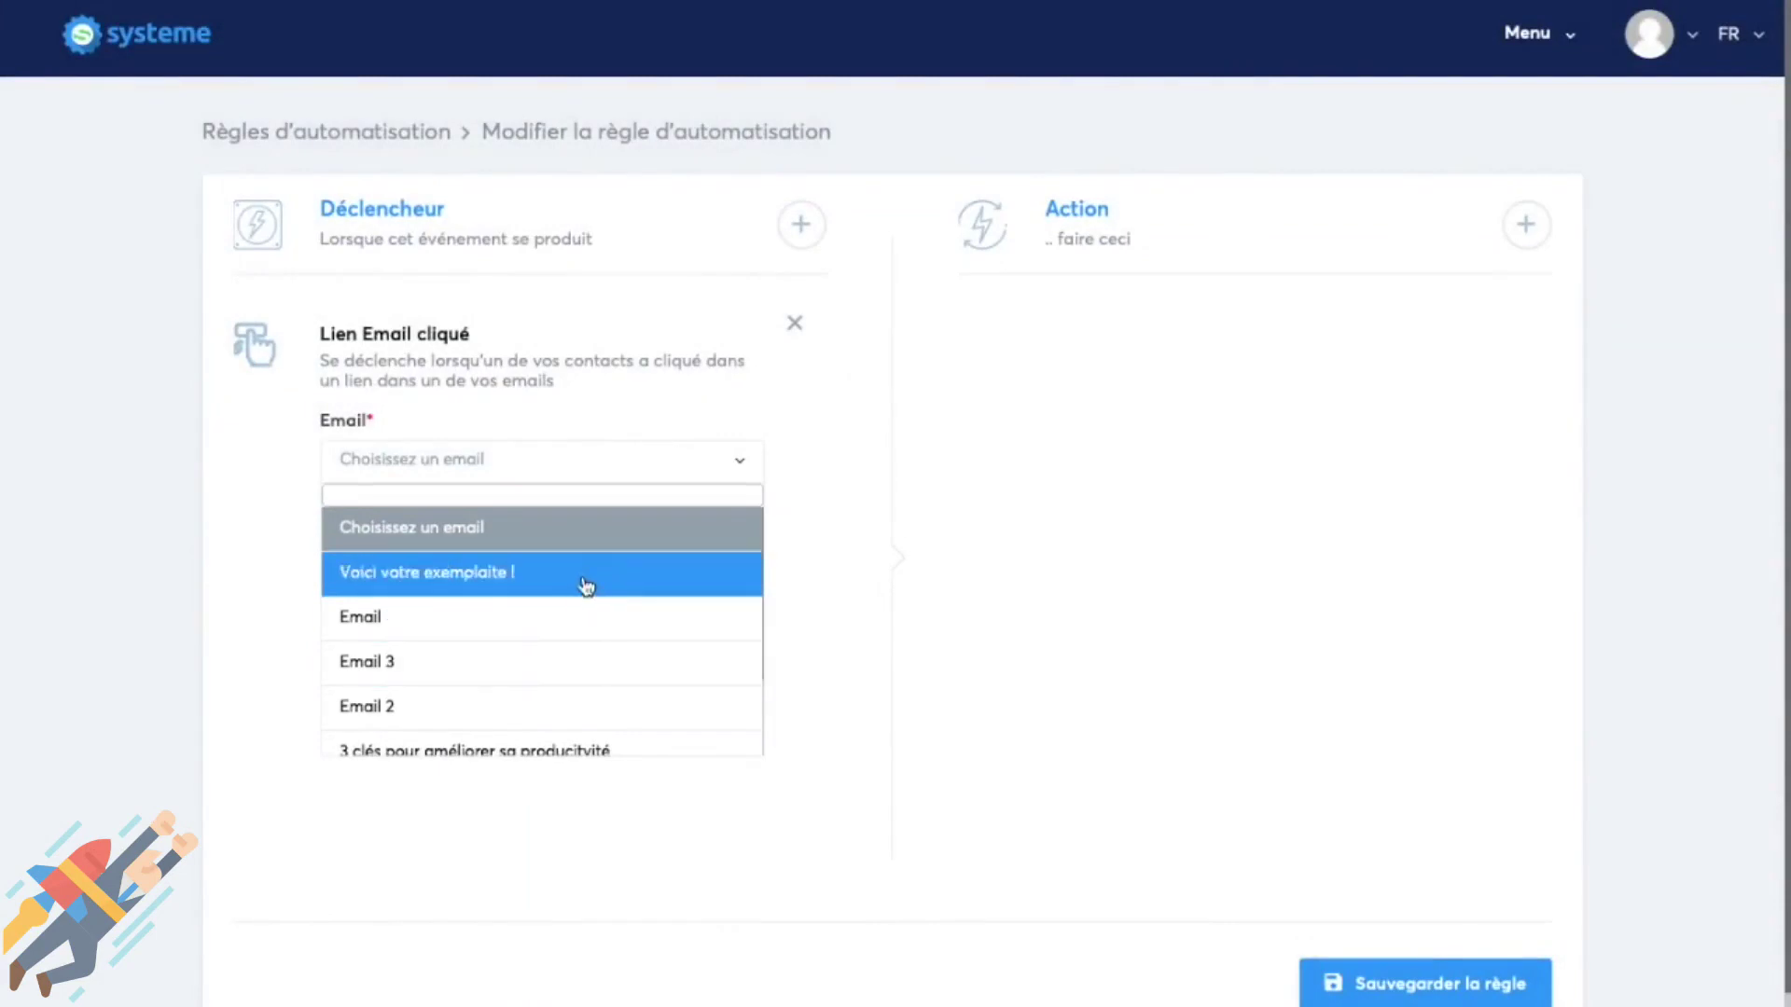
pyautogui.scroll(-2, 571, 688)
pyautogui.click(576, 640)
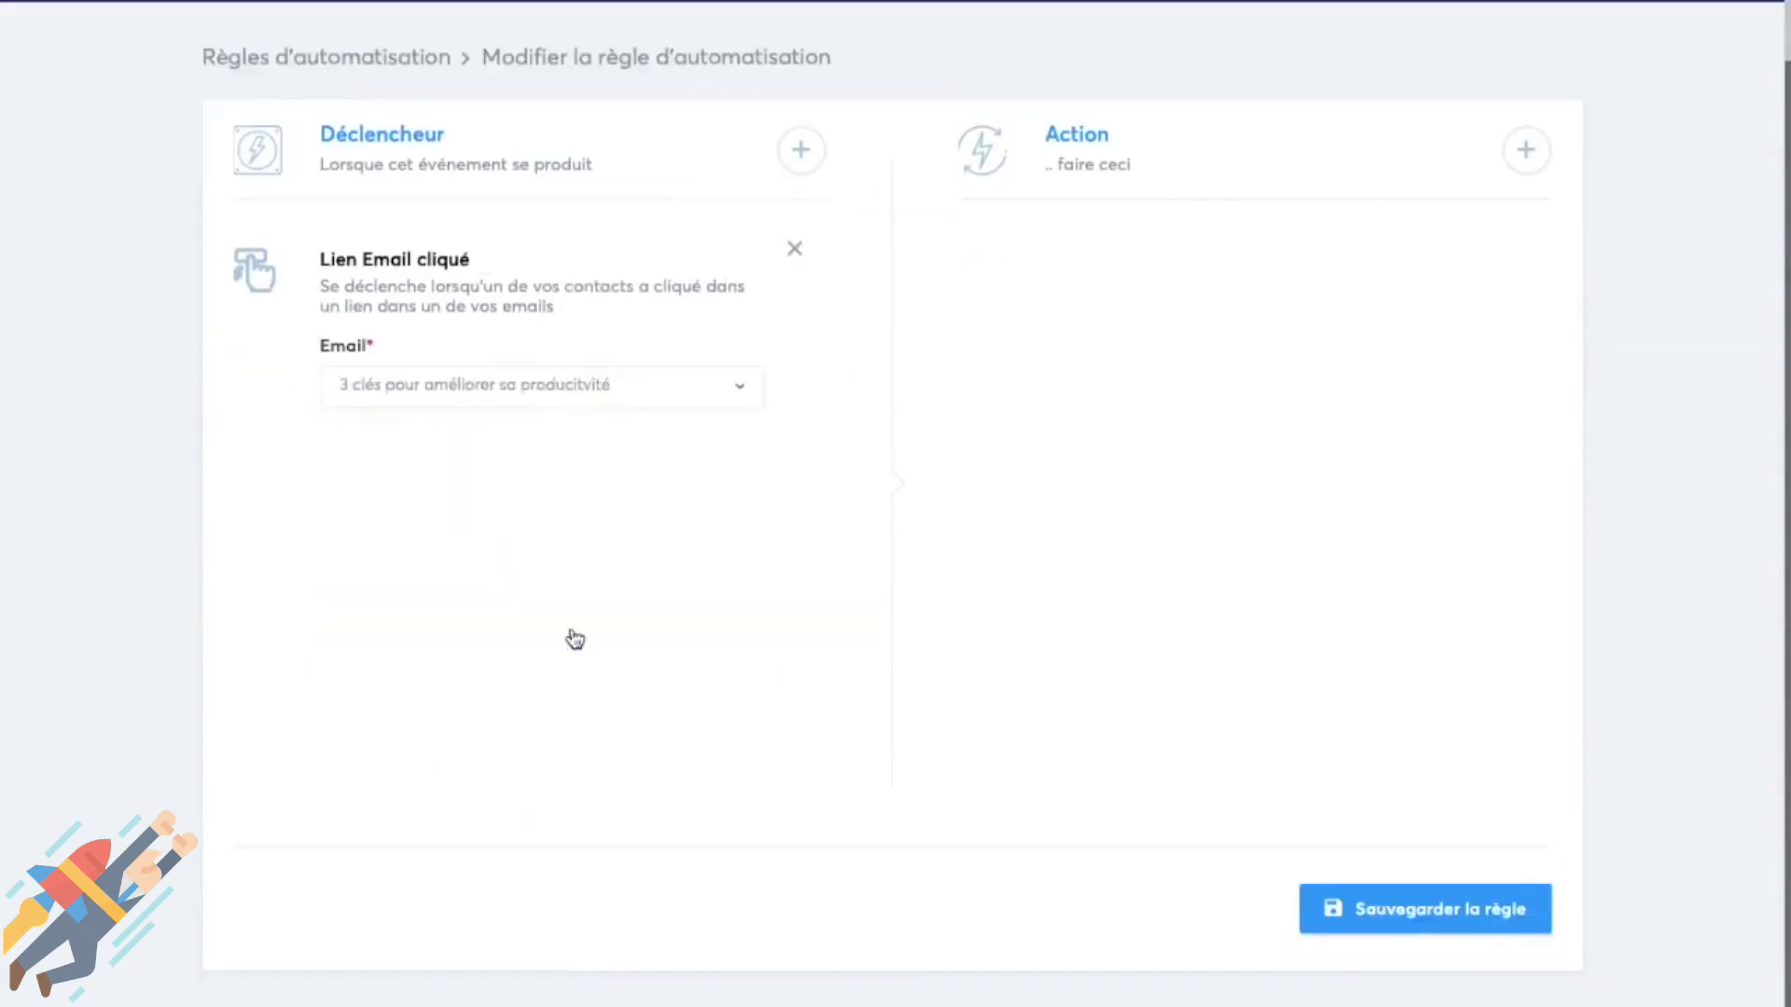
# Review the available actions without adding one and remove the Lien Email cliqué trigger.
pyautogui.moveTo(362, 252); pyautogui.dragTo(528, 252)
pyautogui.click(1329, 259)
pyautogui.click(1526, 151)
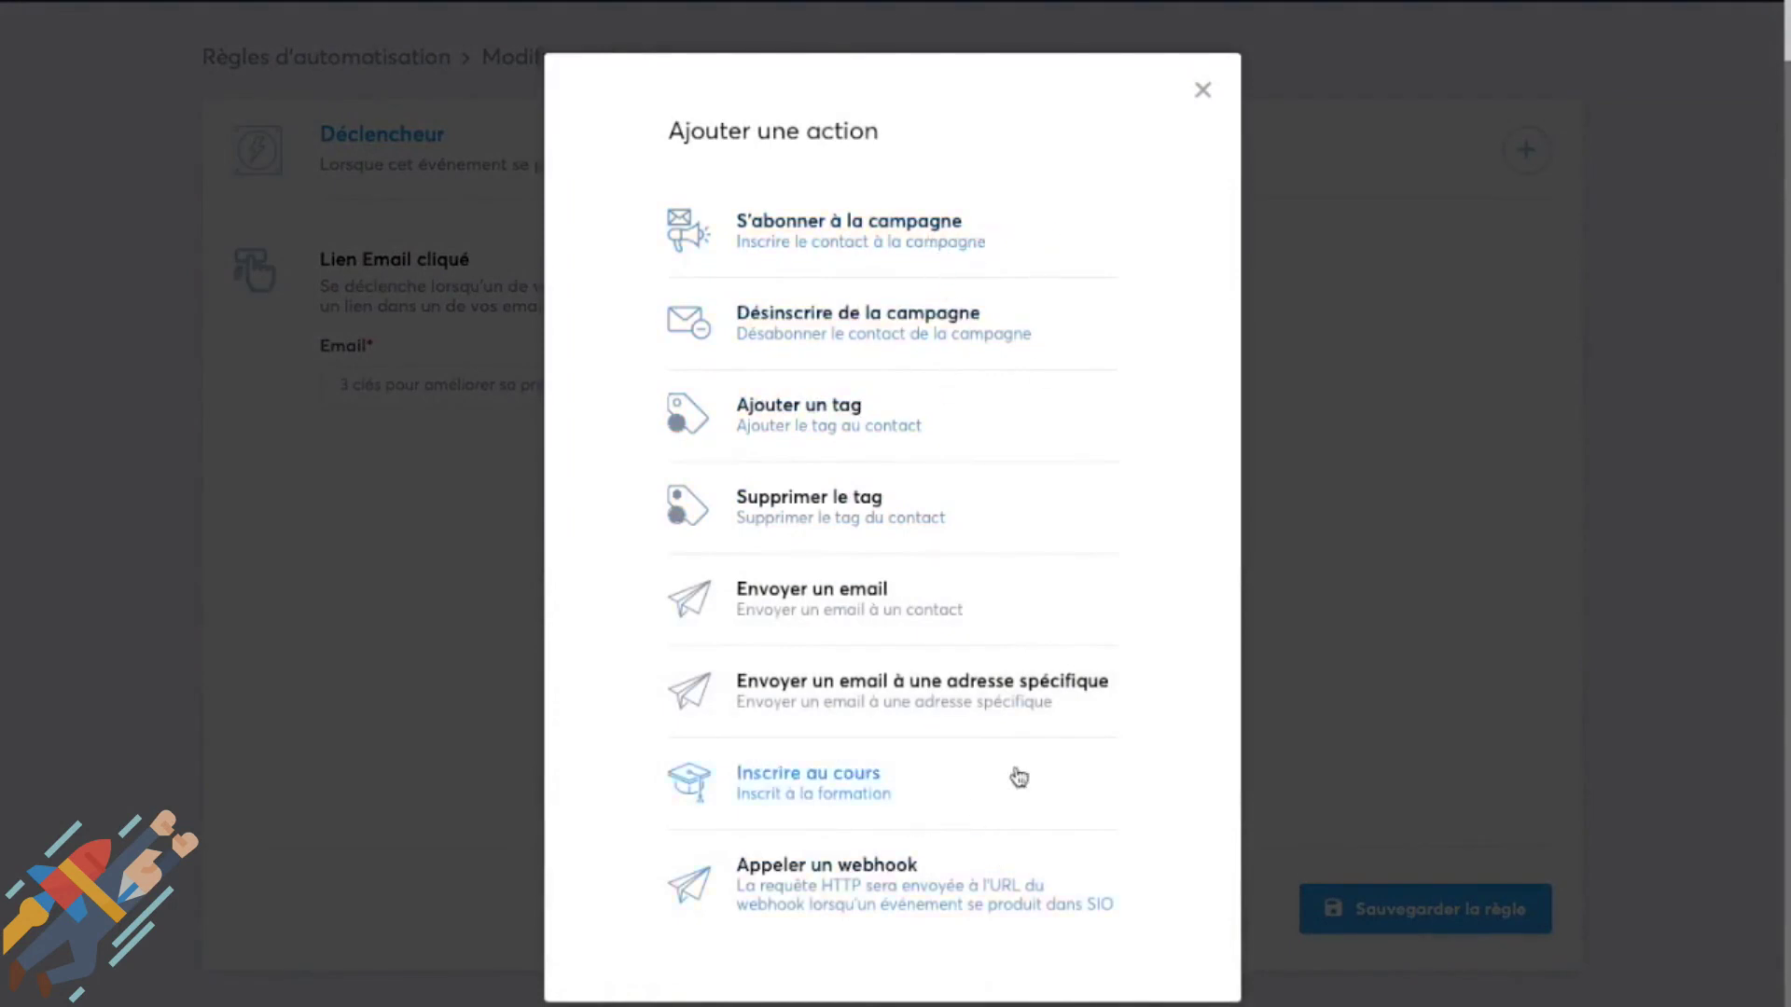
pyautogui.click(1211, 90)
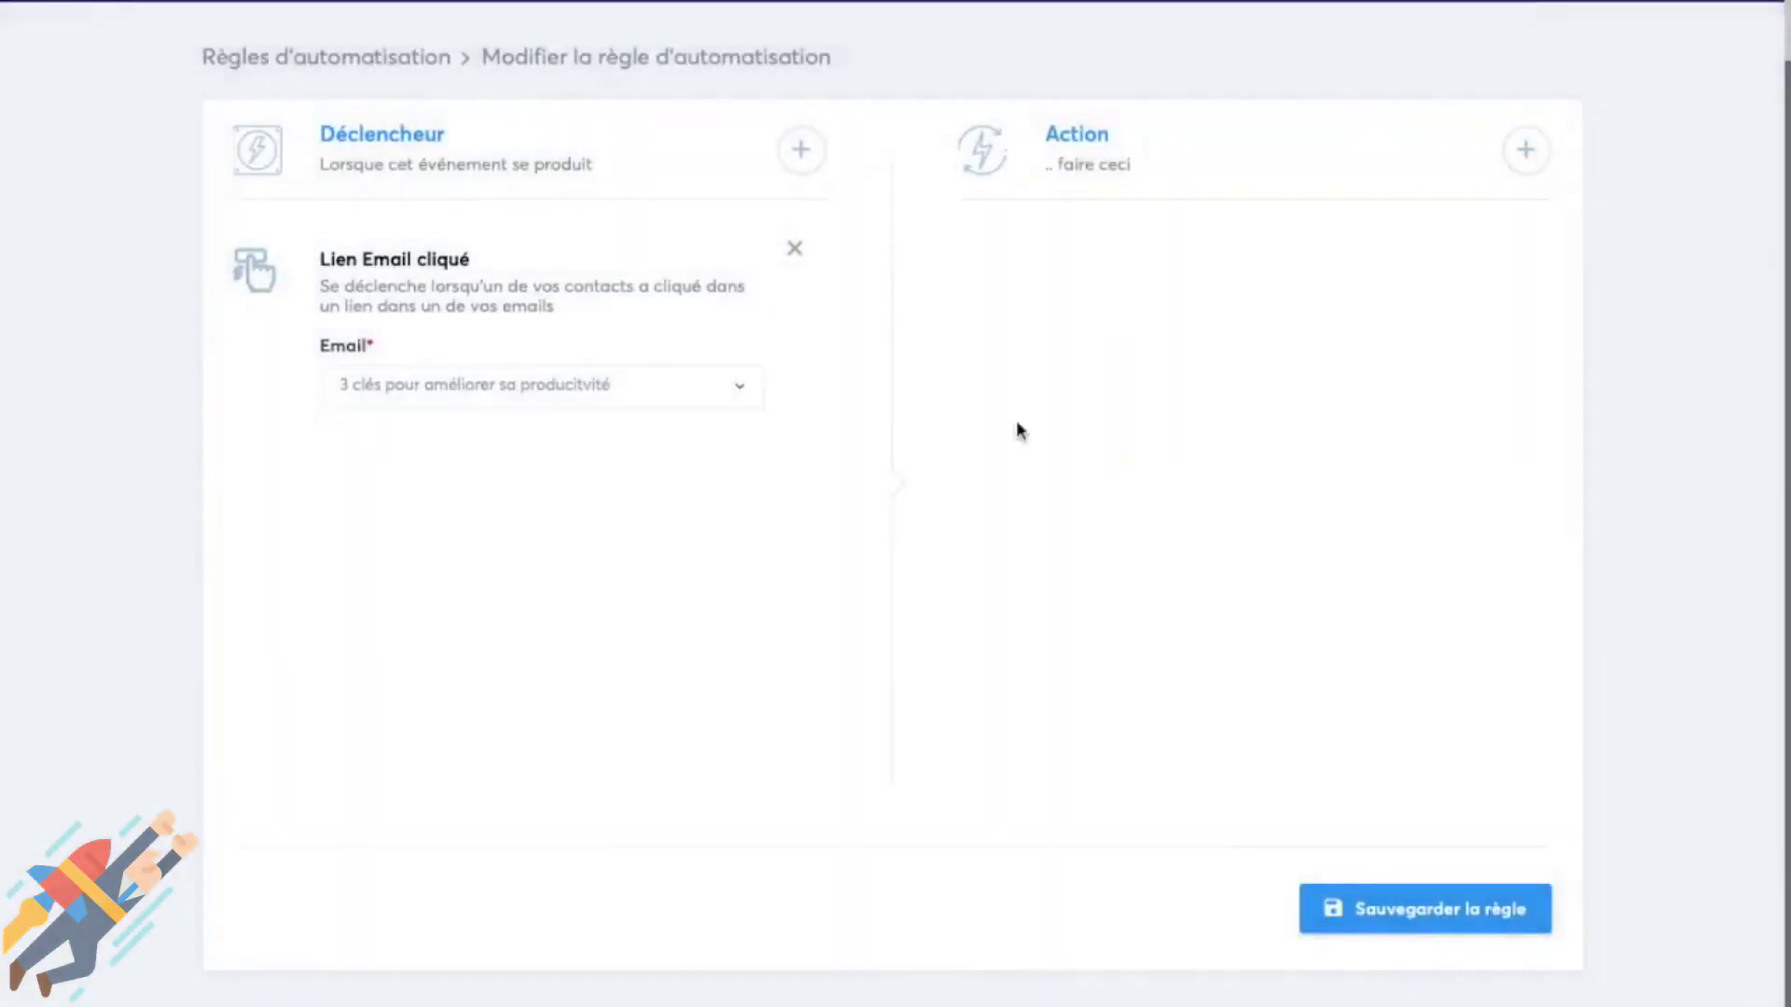
pyautogui.click(795, 249)
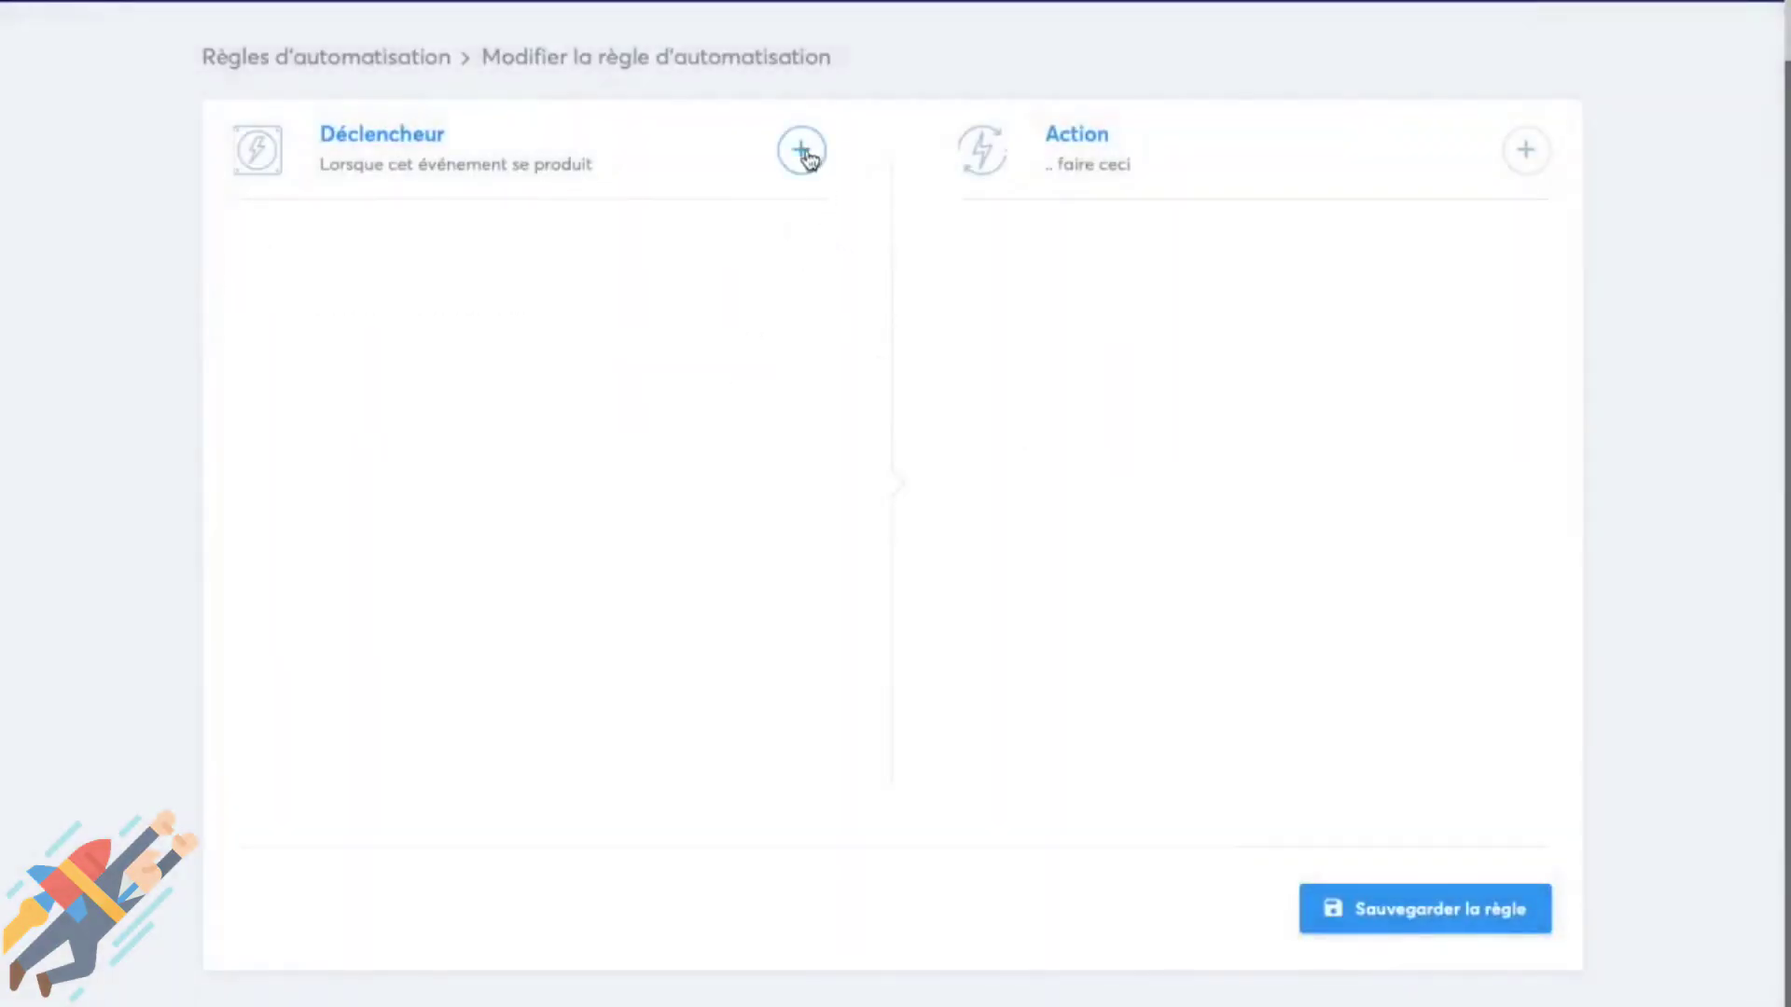
# Review the available triggers, add Page visitée to the rule and look at its funnel step choices without selecting one.
pyautogui.click(800, 150)
pyautogui.scroll(3, 855, 203)
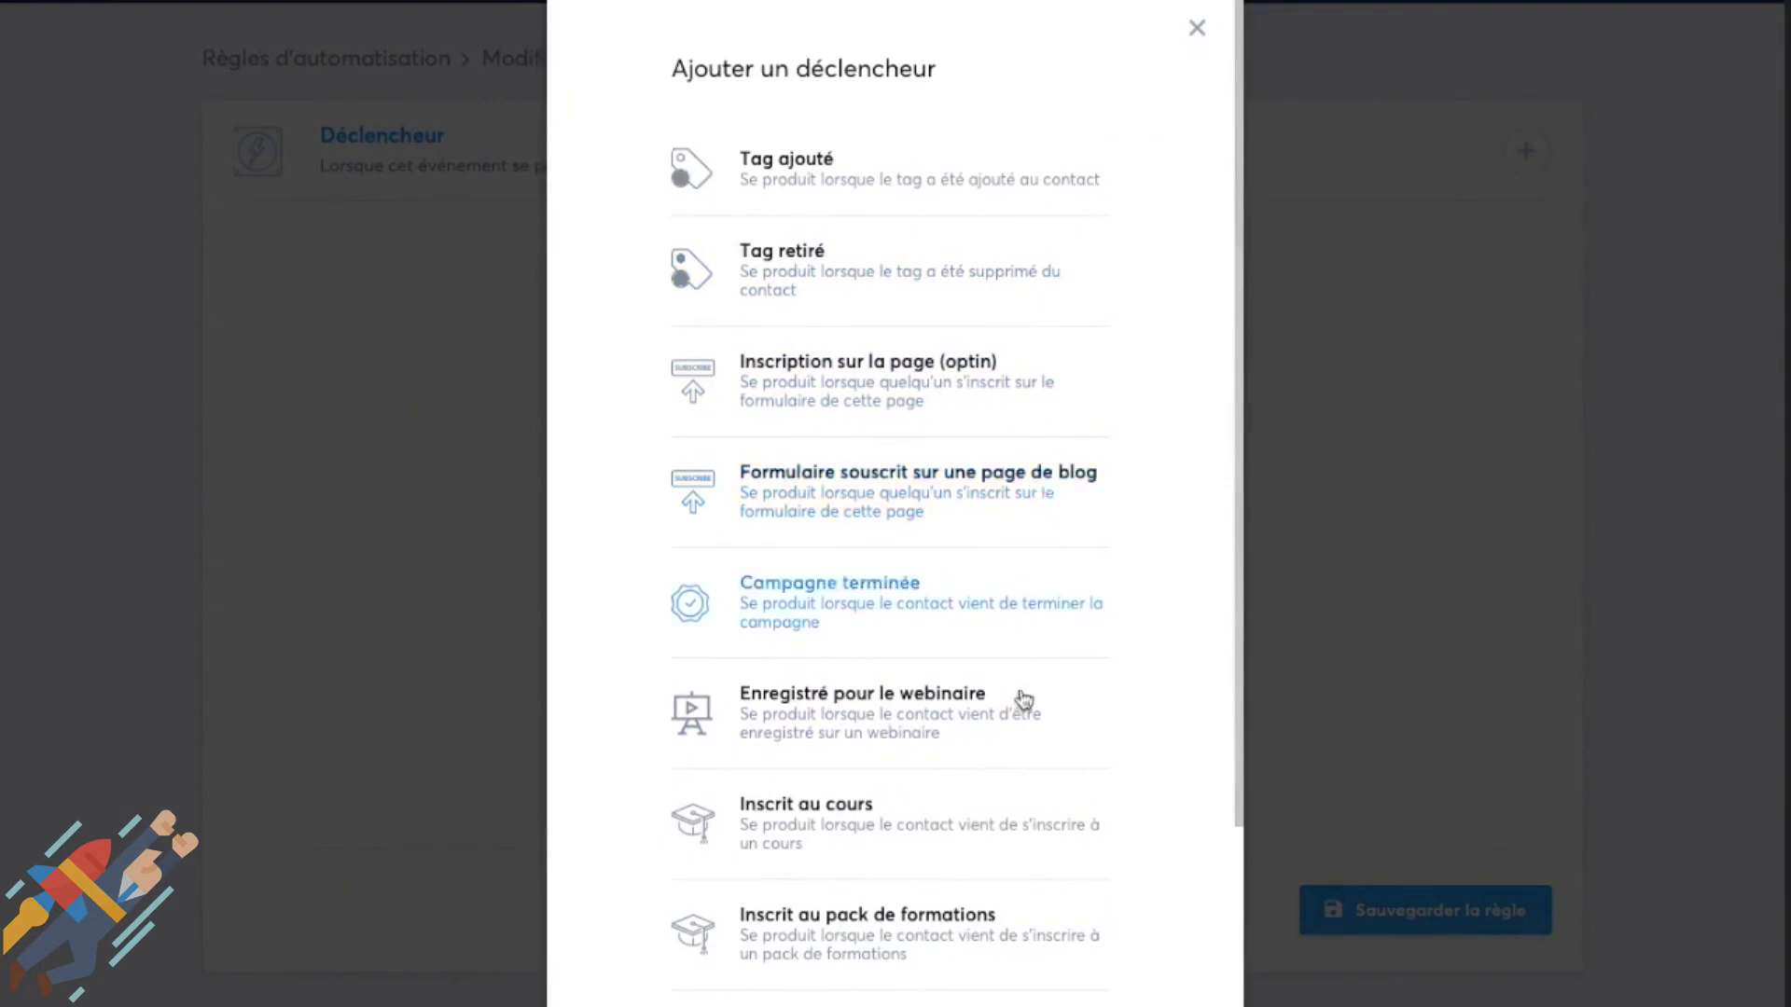
pyautogui.scroll(-3, 1039, 728)
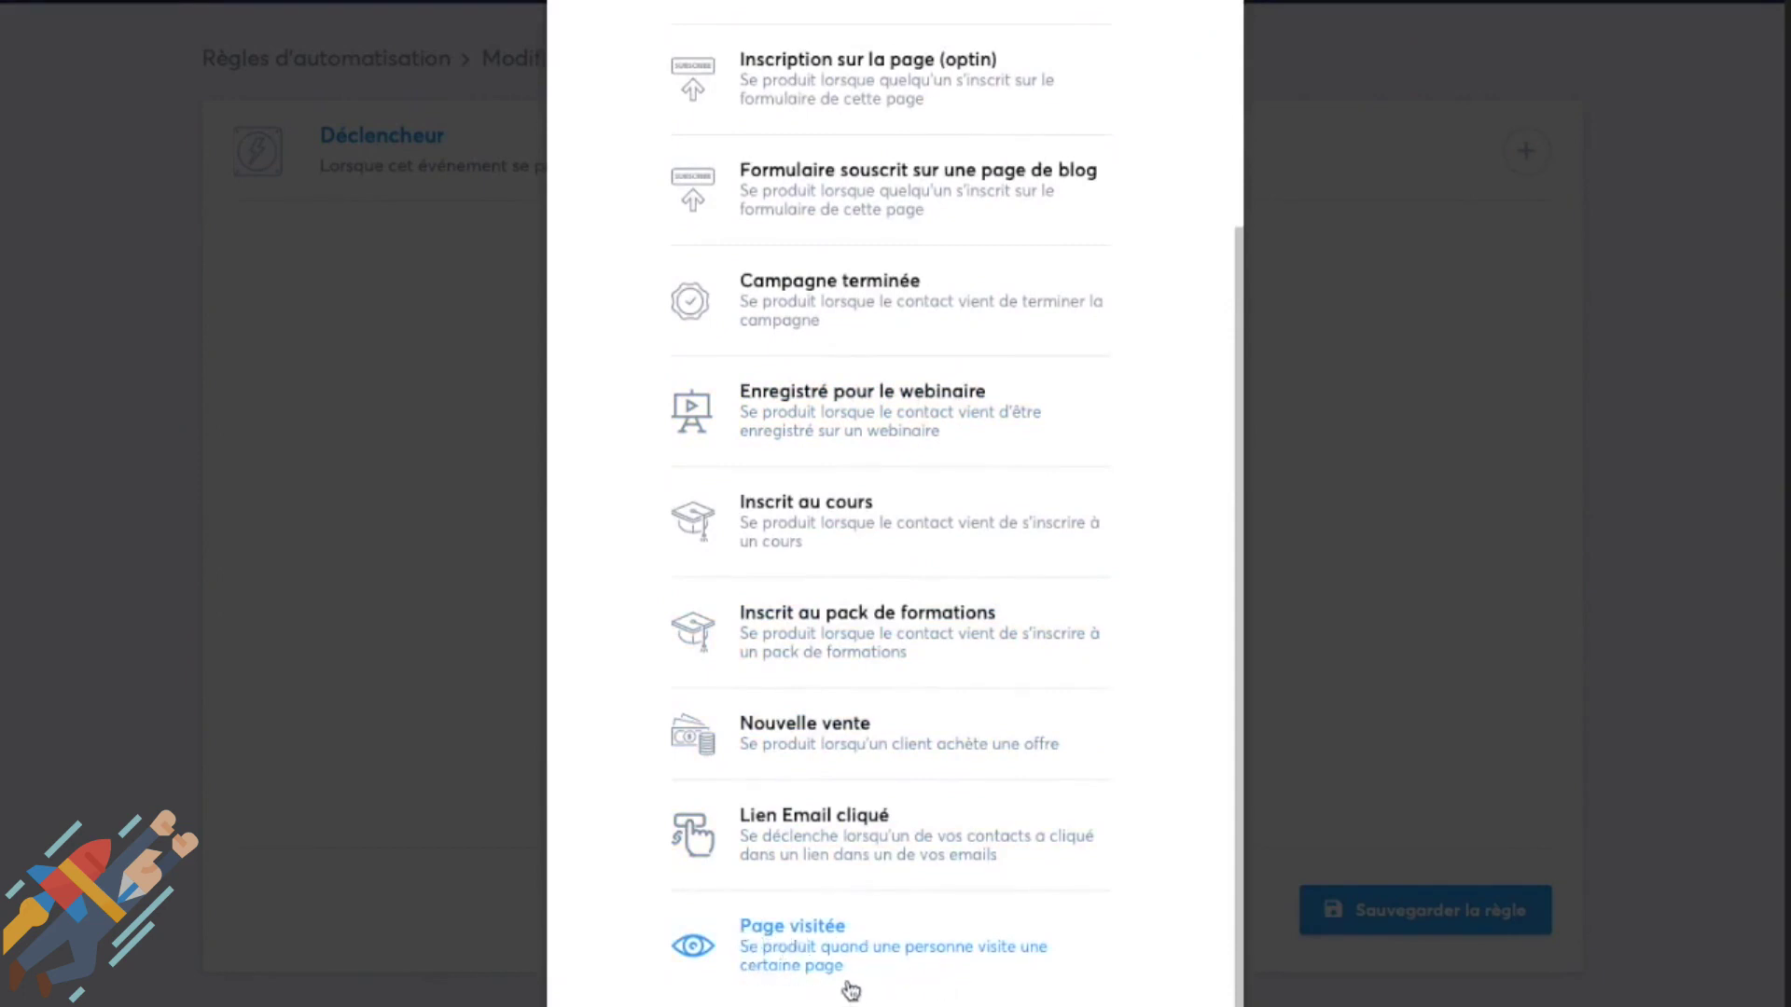
pyautogui.click(924, 971)
pyautogui.click(628, 388)
pyautogui.click(1154, 328)
# Review the available actions and triggers of the rule without adding any.
pyautogui.click(1526, 150)
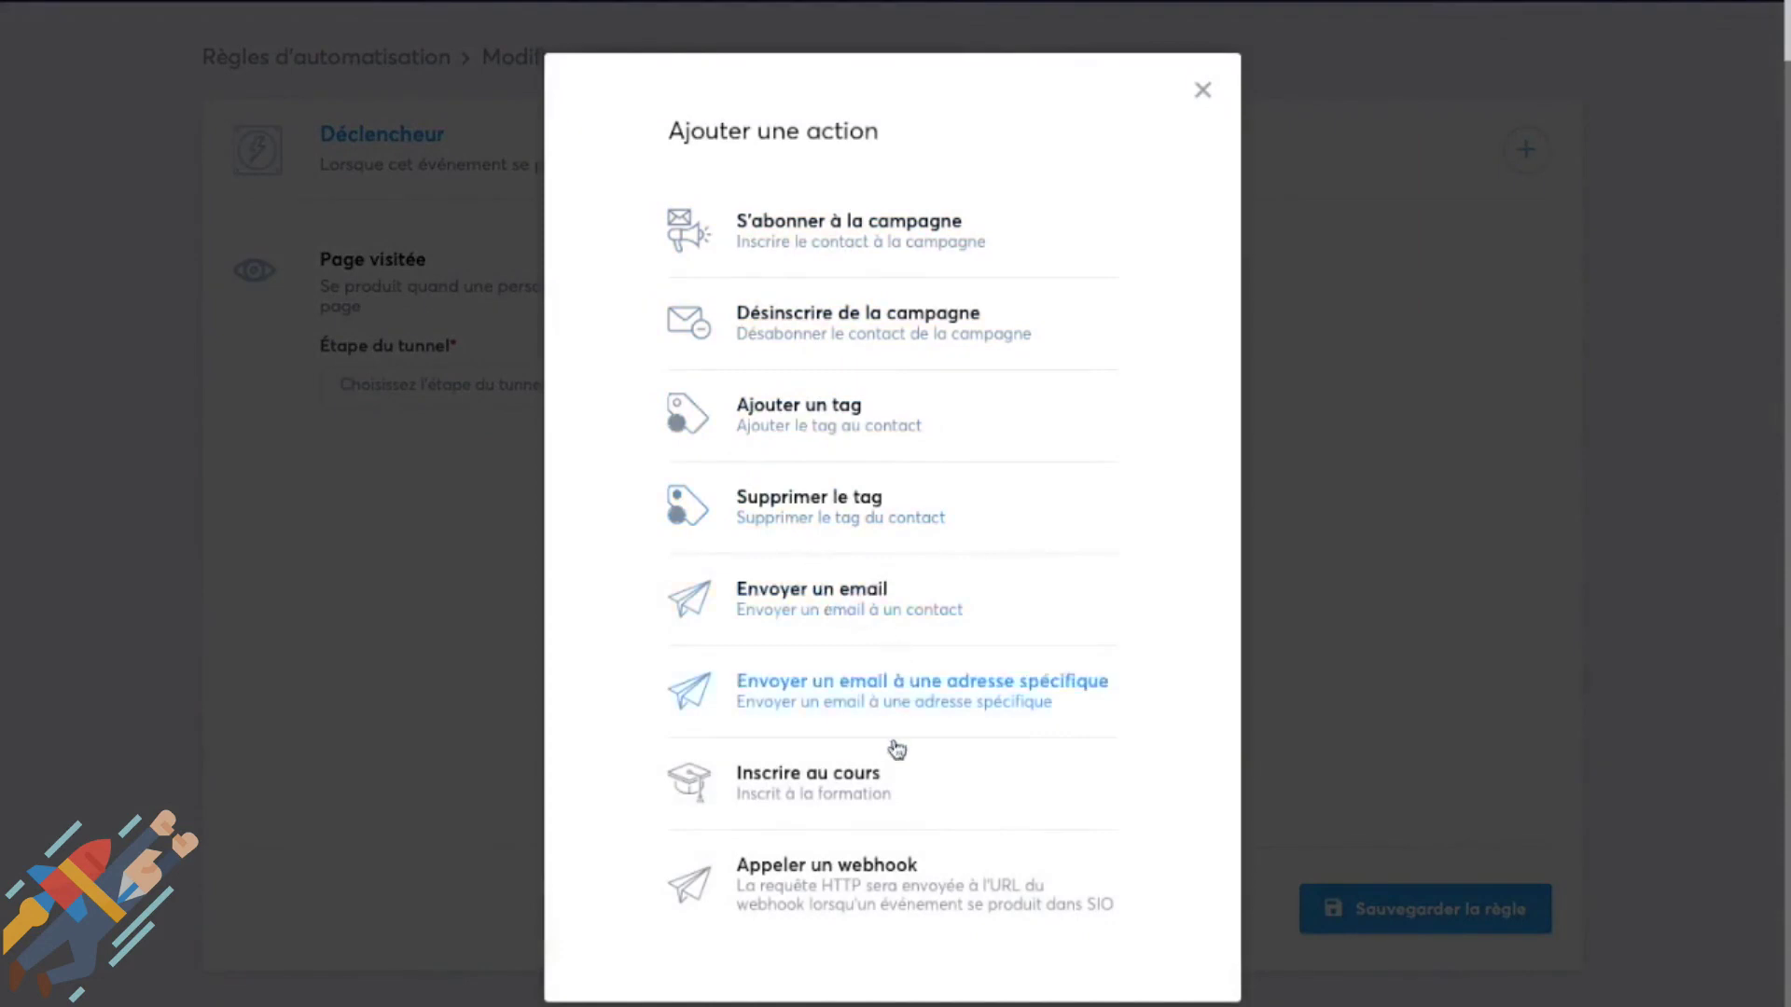
pyautogui.click(1204, 87)
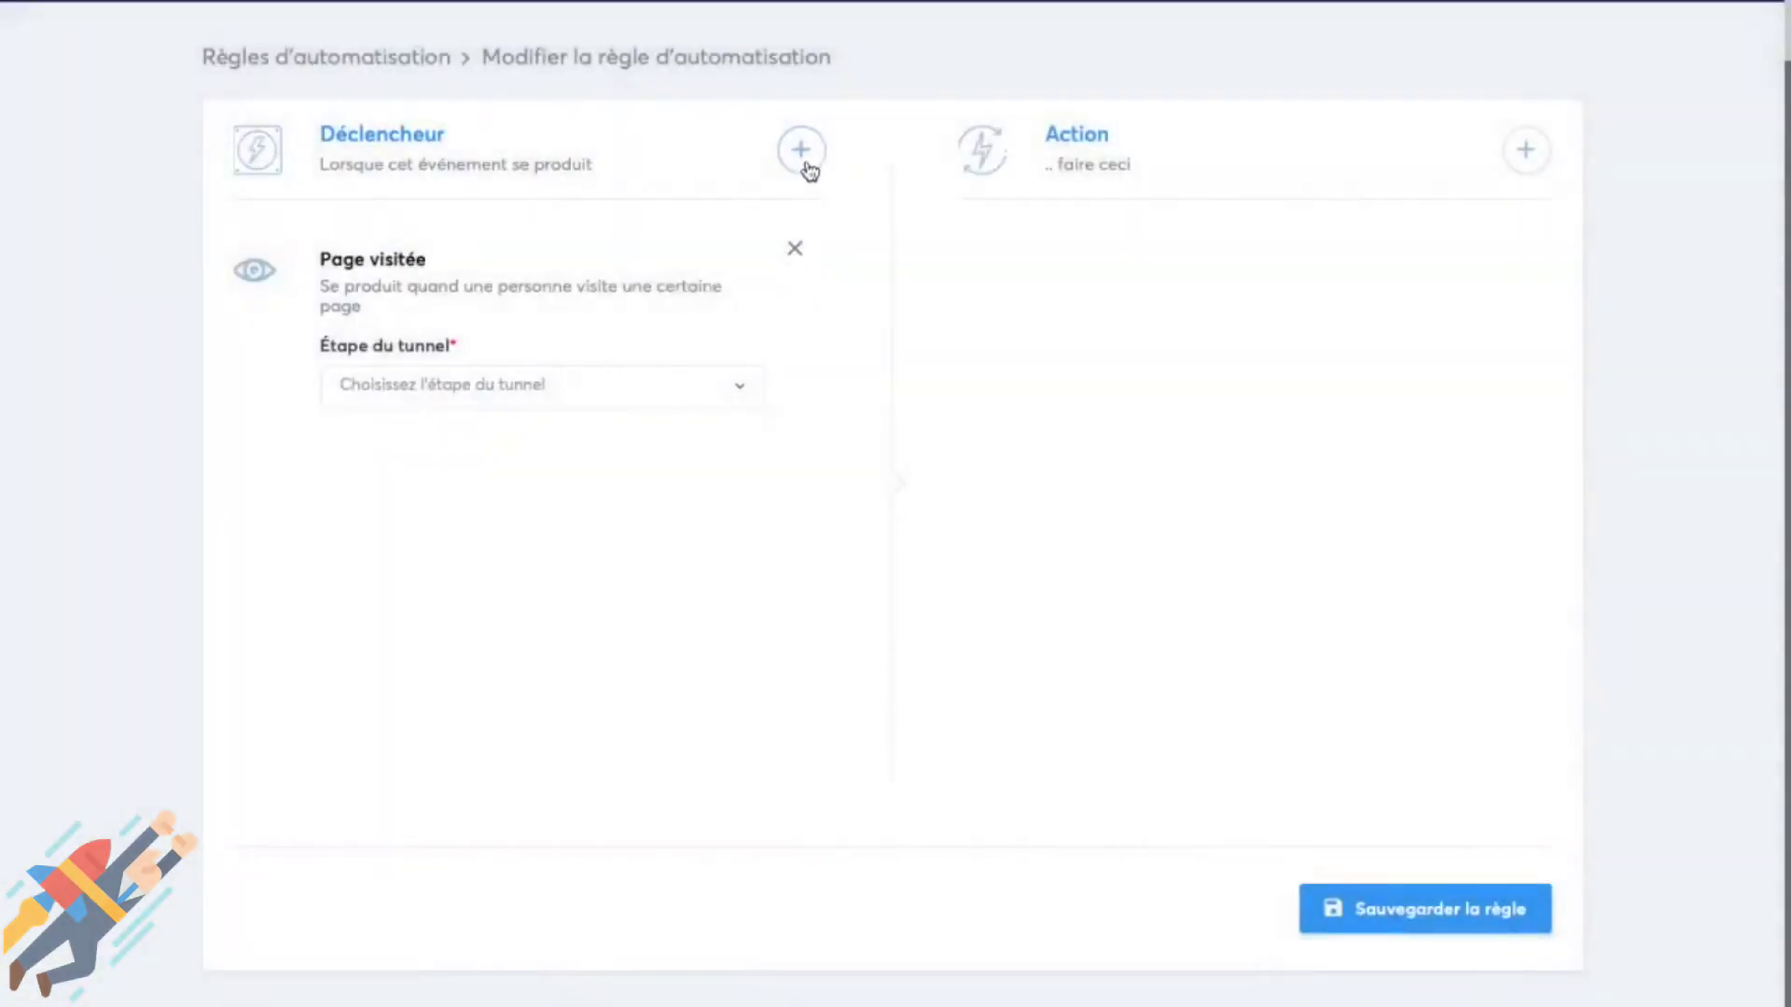
pyautogui.click(804, 159)
pyautogui.scroll(3, 987, 389)
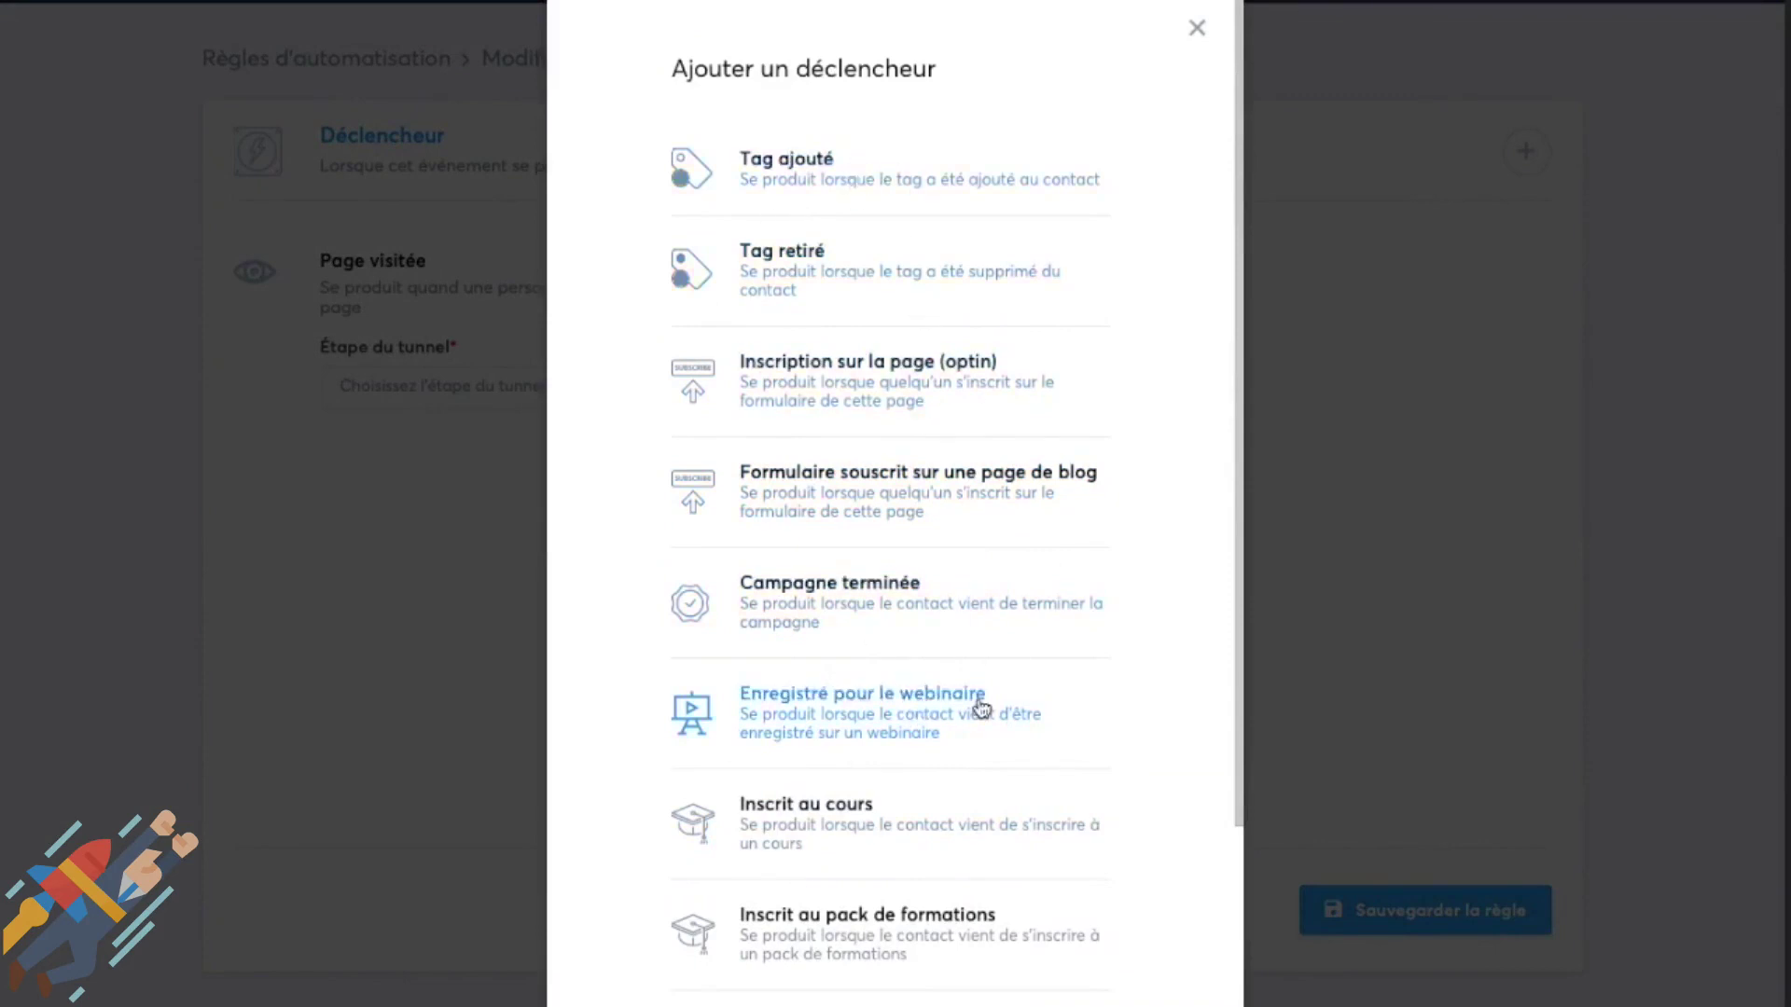
pyautogui.scroll(-3, 980, 703)
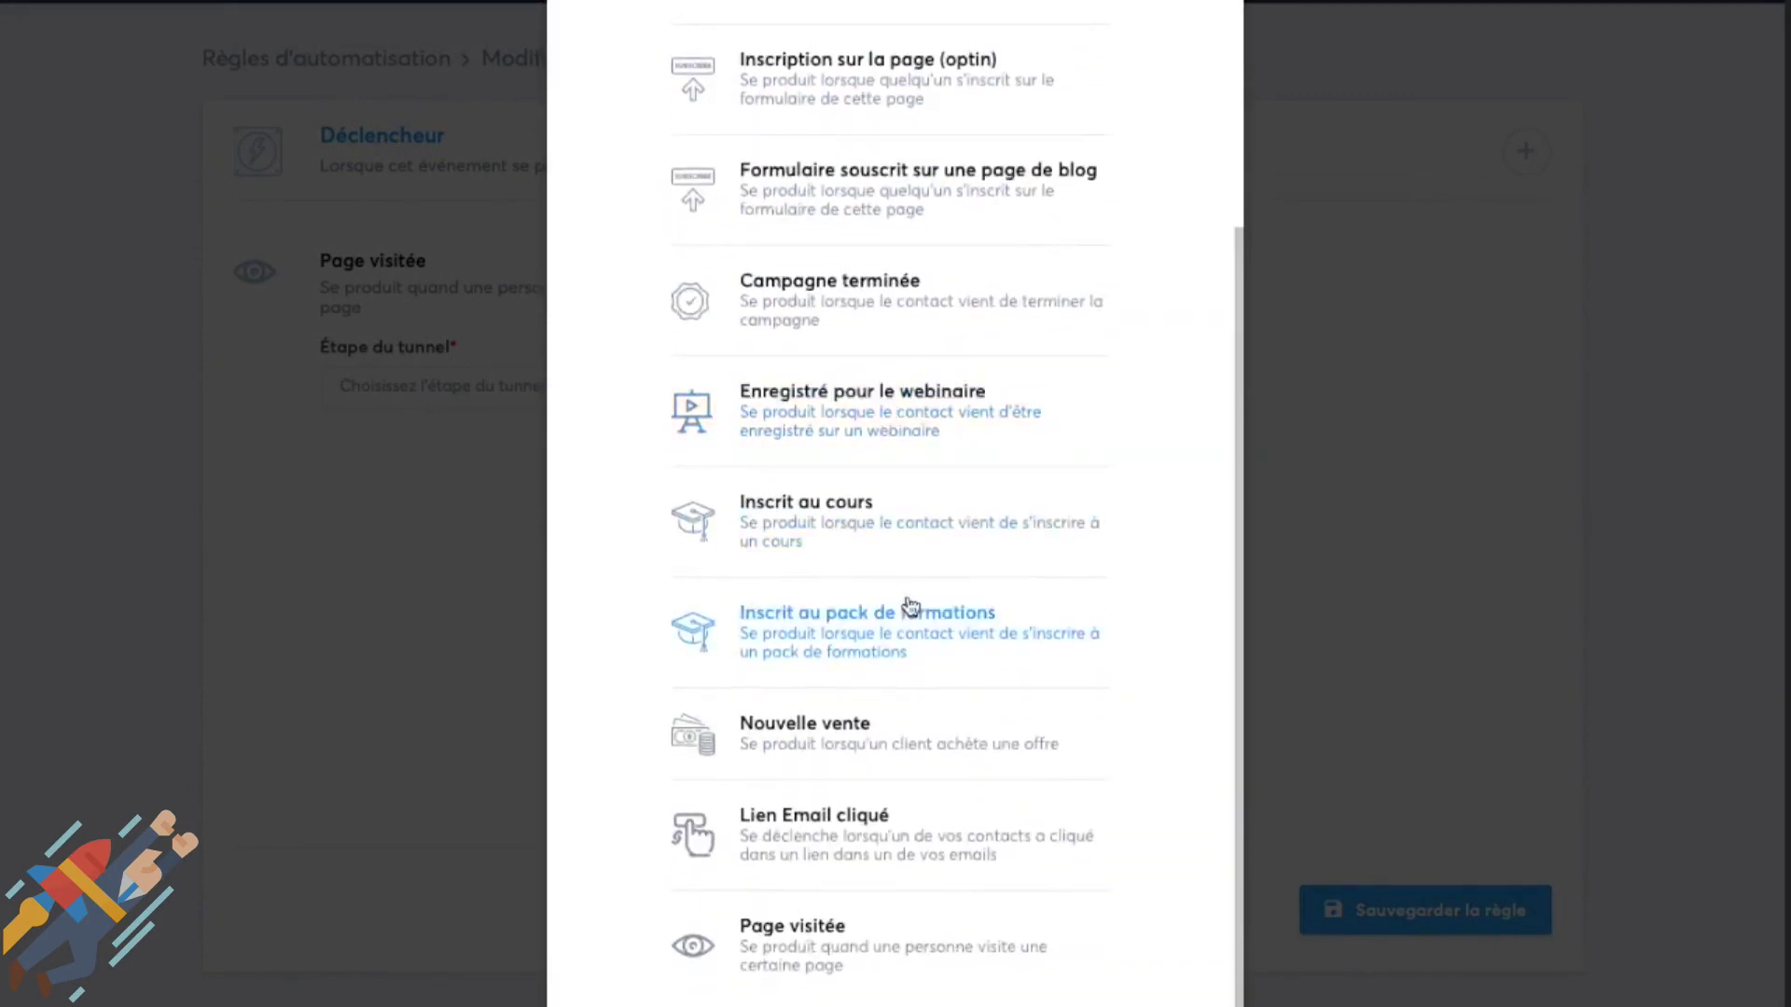
pyautogui.scroll(3, 914, 618)
pyautogui.click(1190, 48)
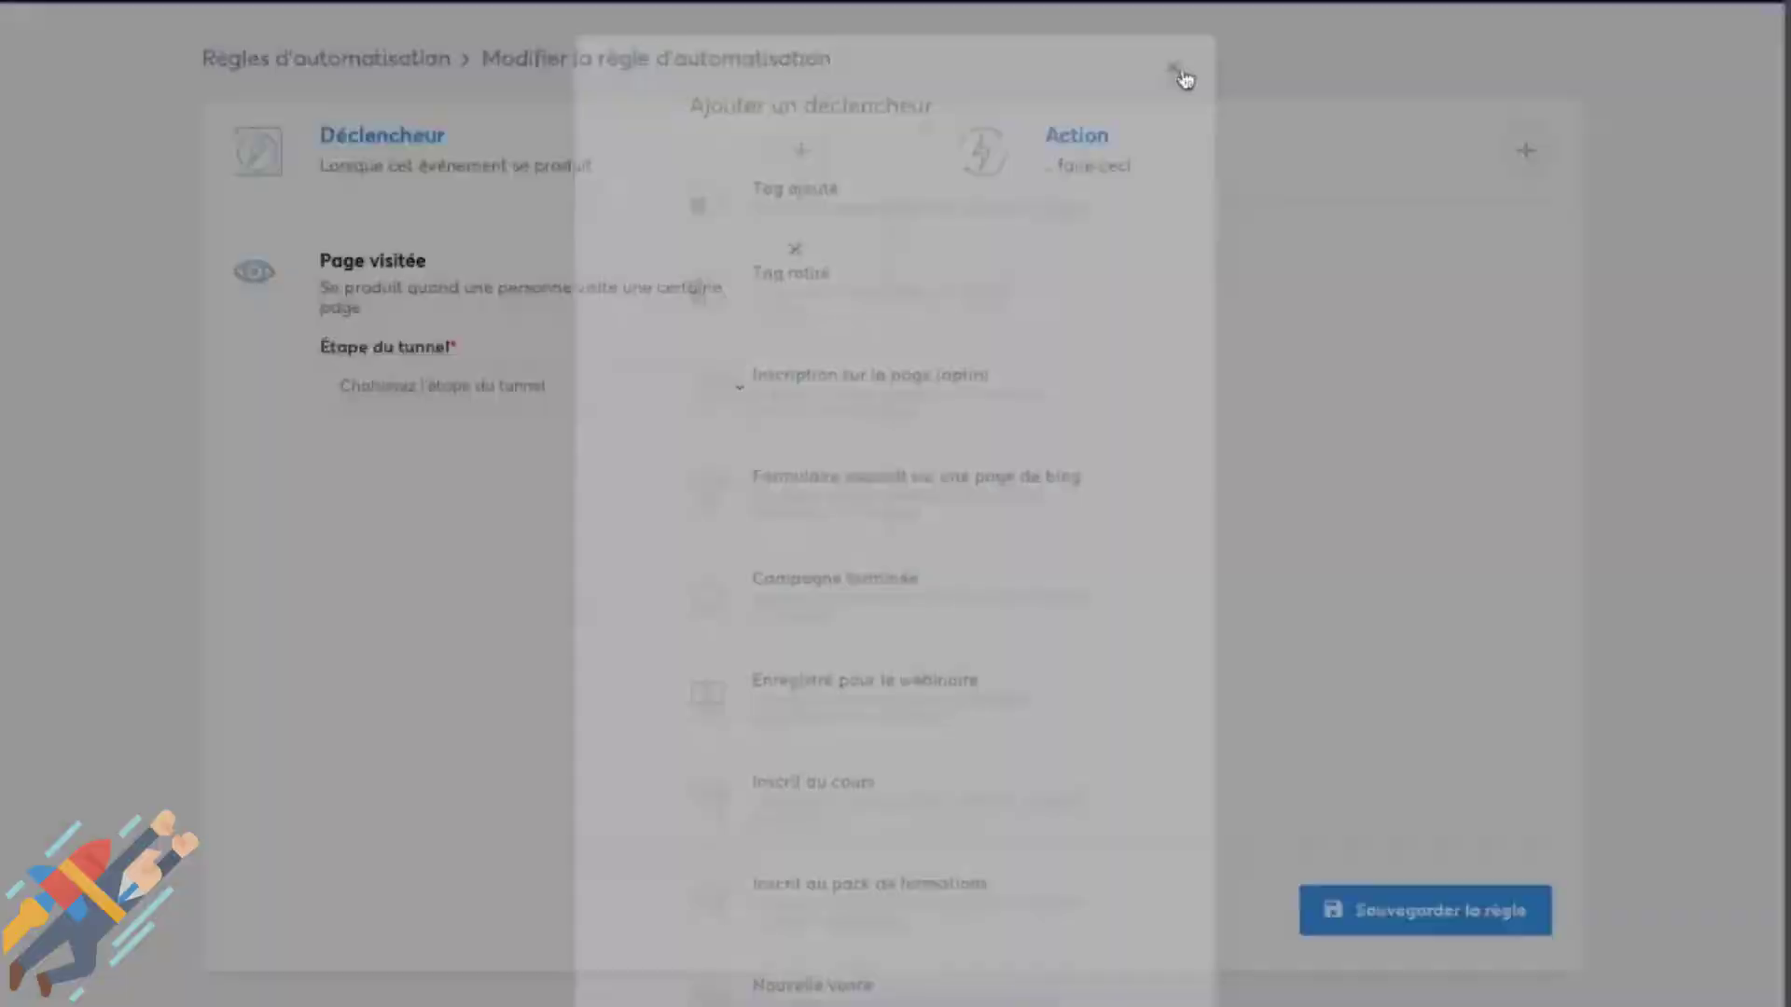
# Remove the Page visitée trigger from the rule.
pyautogui.scroll(1, 1026, 392)
pyautogui.click(794, 324)
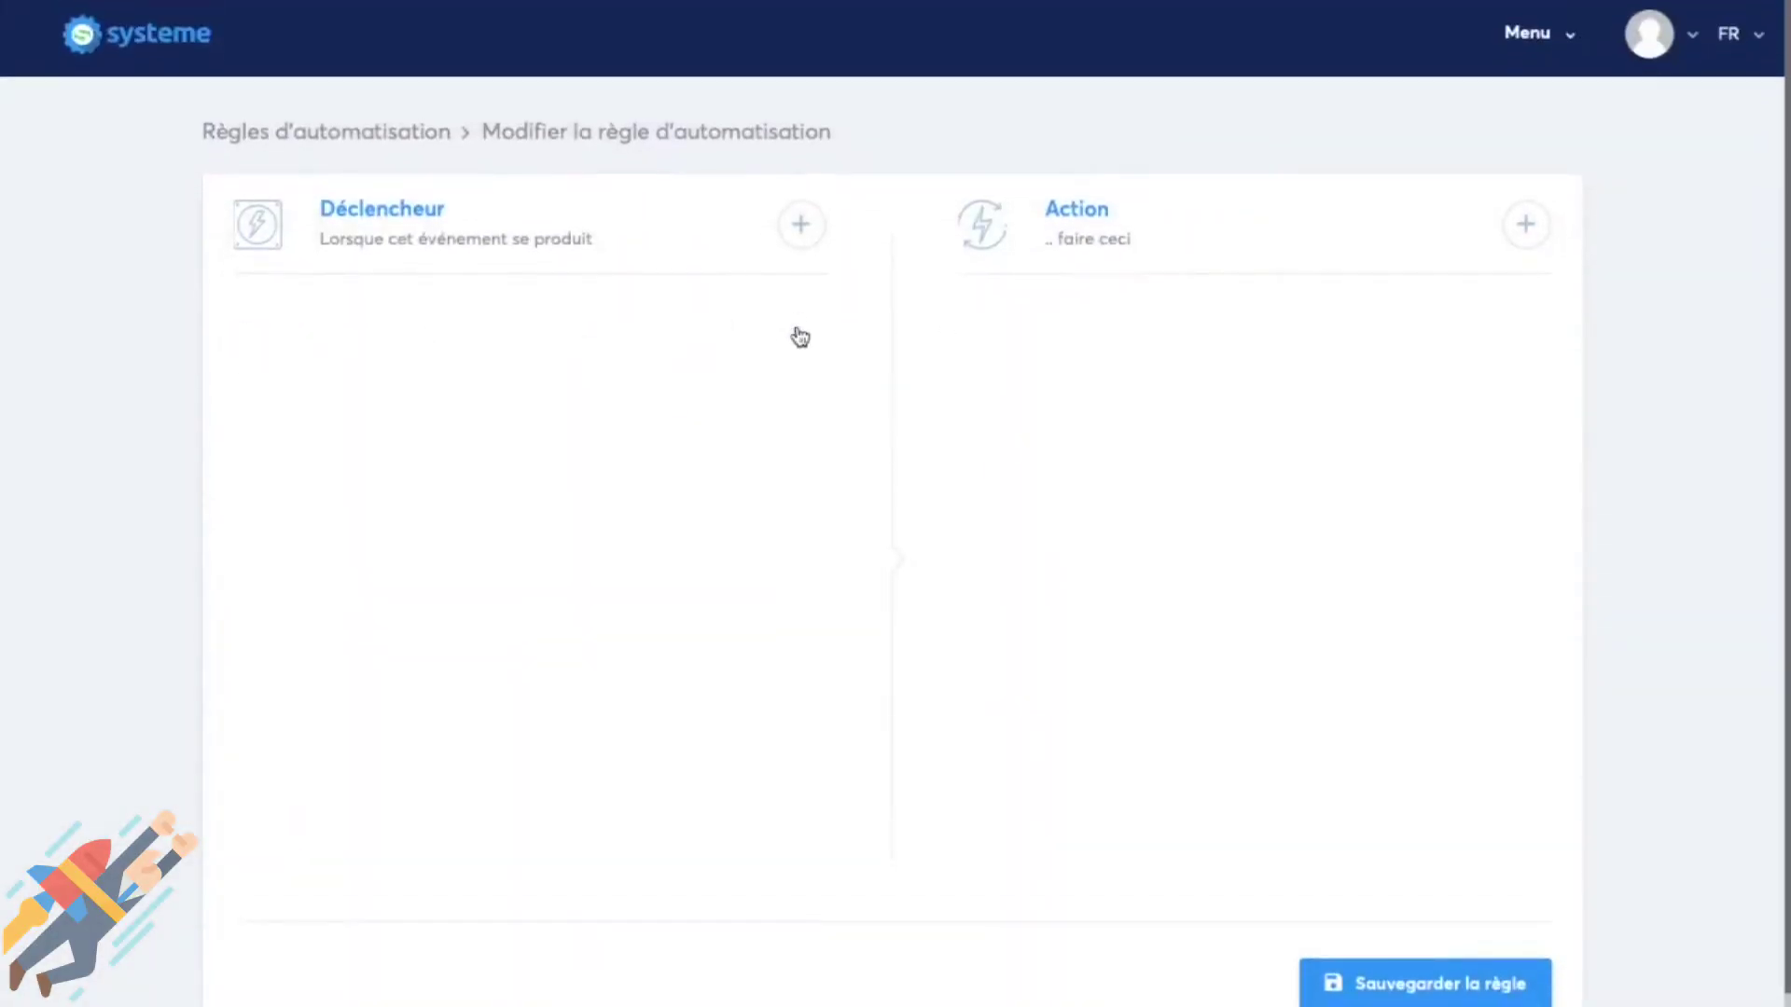
pyautogui.moveTo(607, 138); pyautogui.dragTo(887, 132)
pyautogui.click(1031, 142)
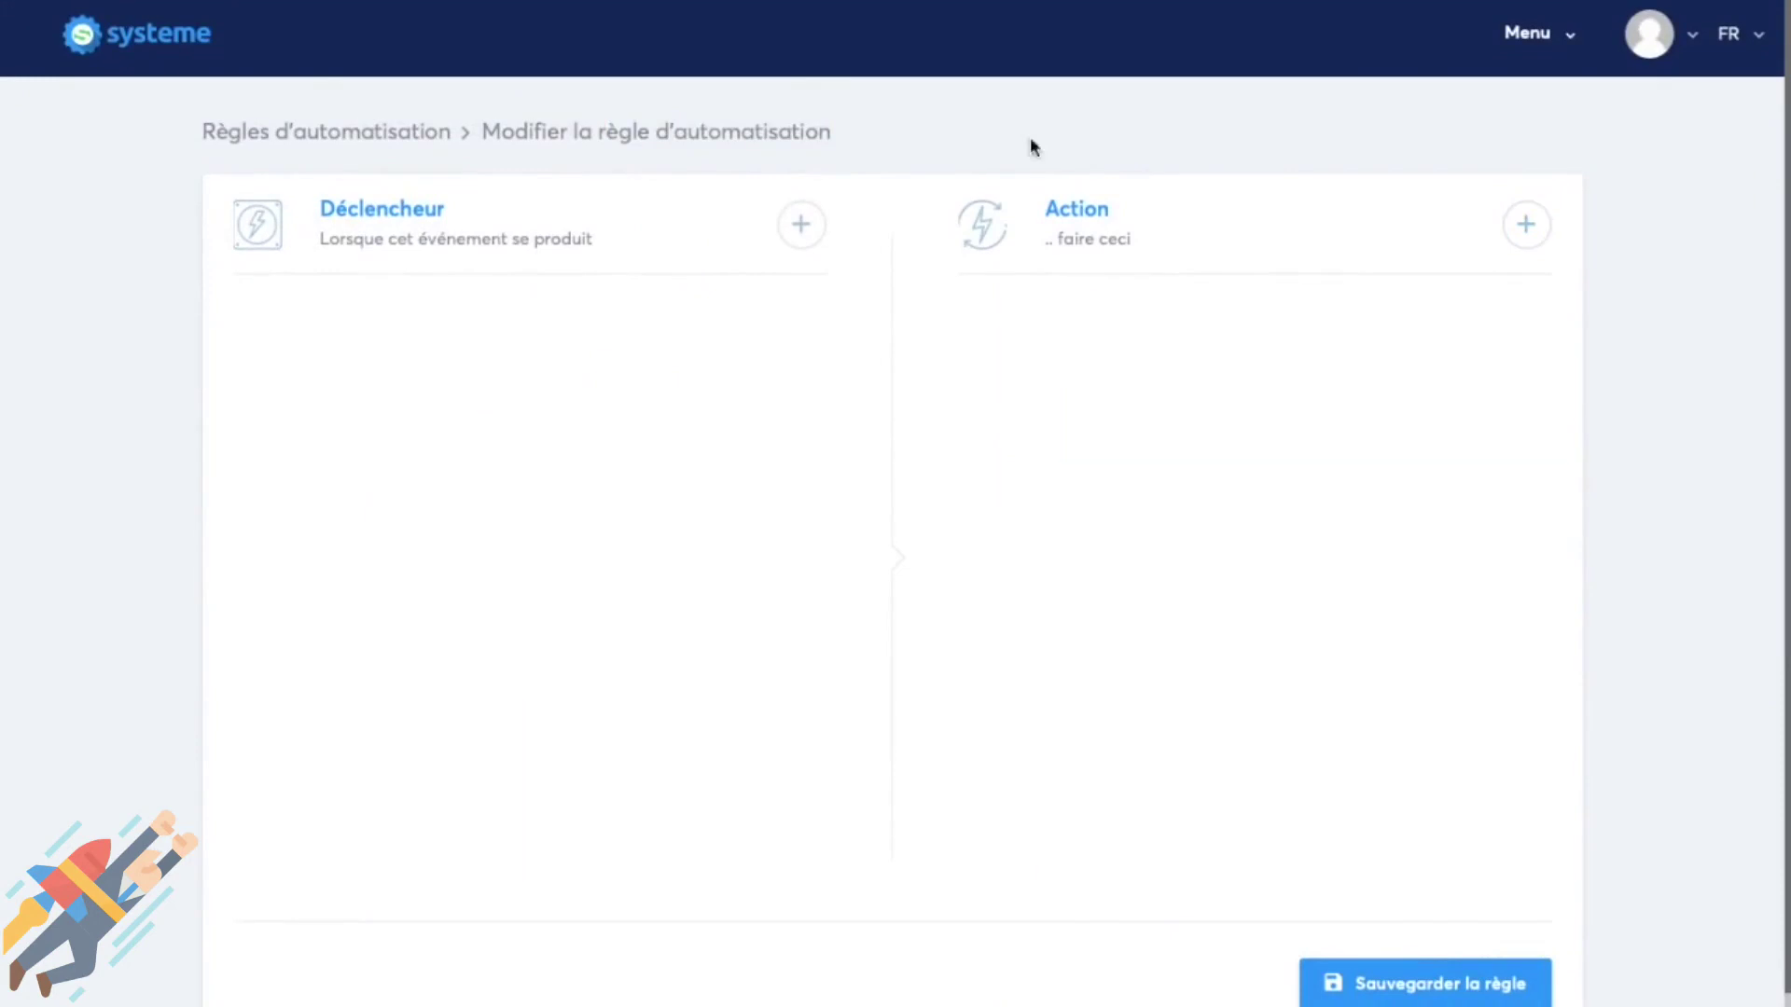
# Go to the workflow editor section and create a new workflow named Test.
pyautogui.click(1540, 53)
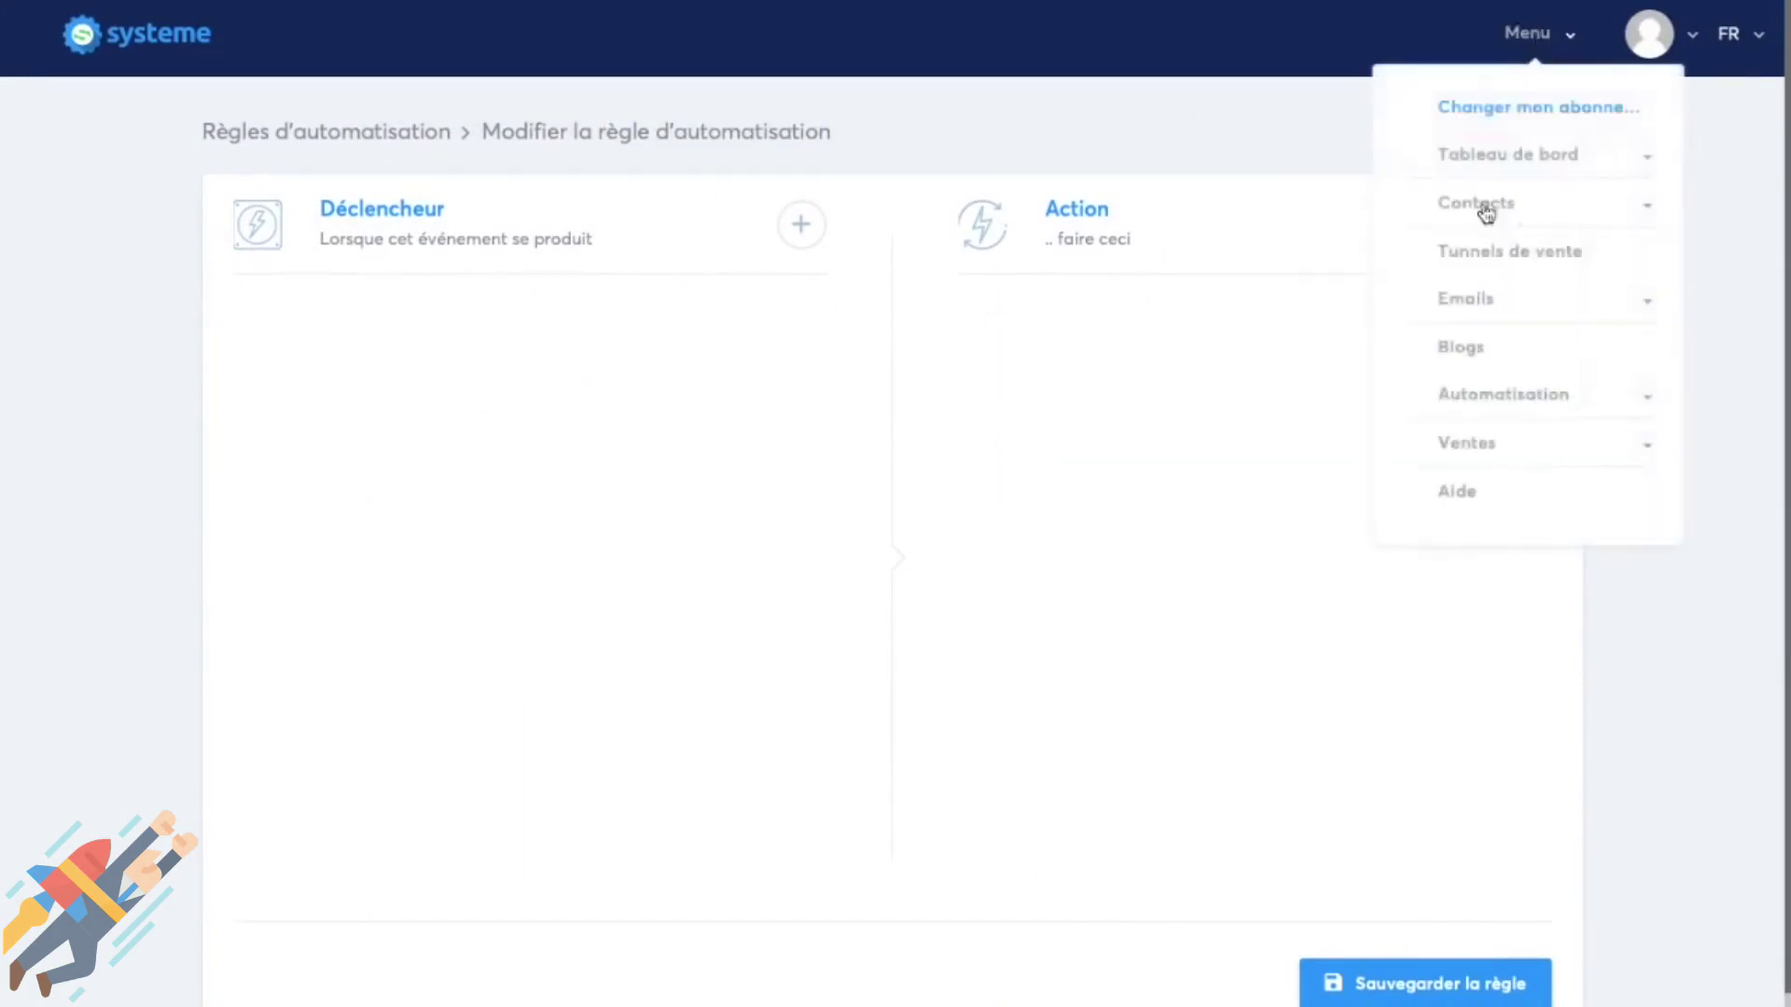
pyautogui.click(1497, 448)
pyautogui.click(1495, 397)
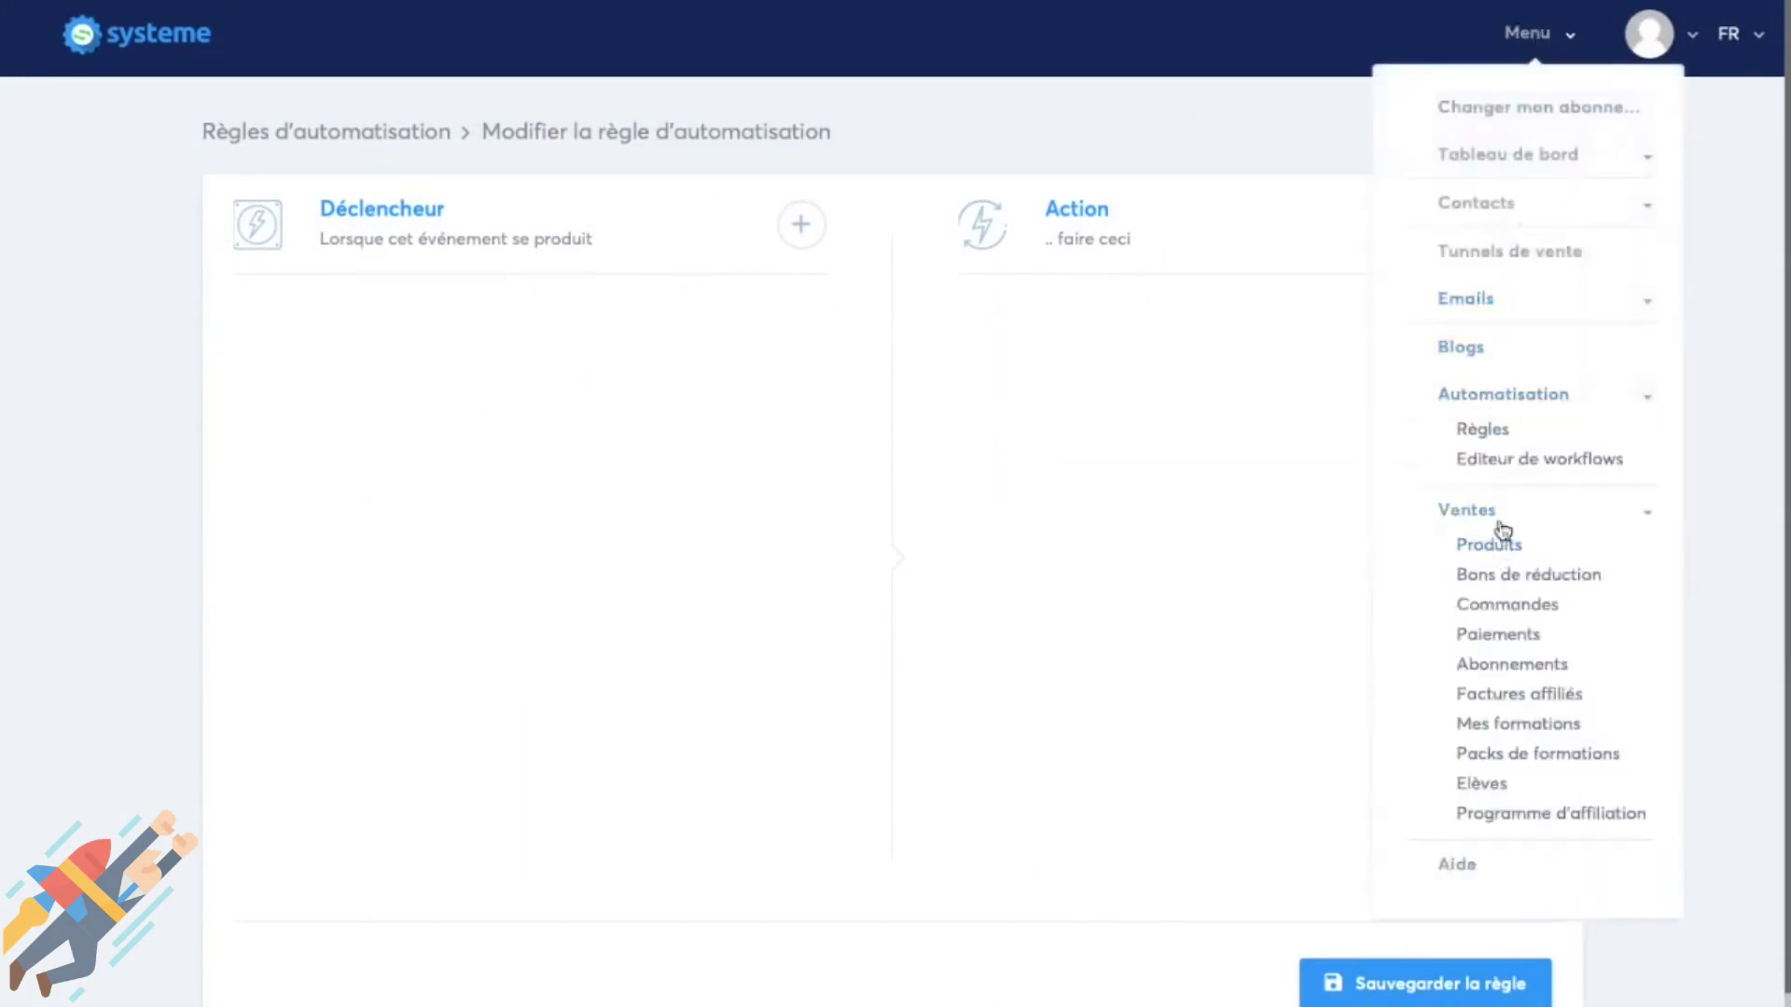
pyautogui.click(1514, 464)
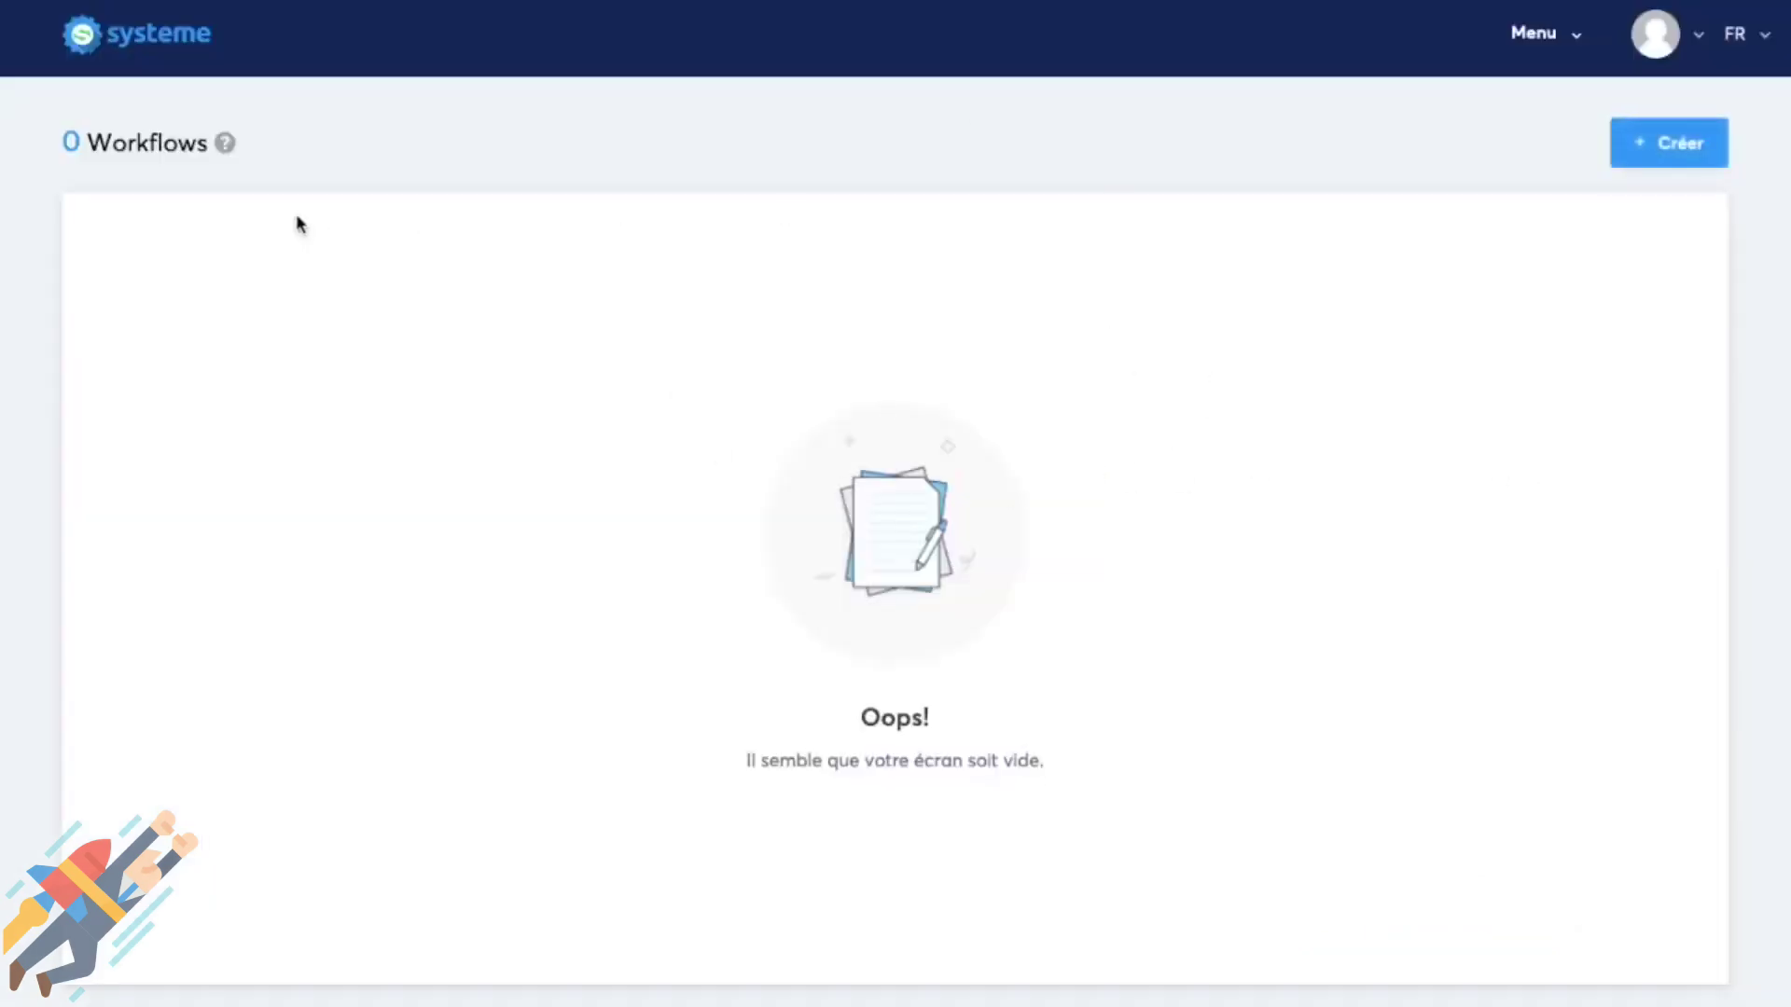
pyautogui.click(1653, 145)
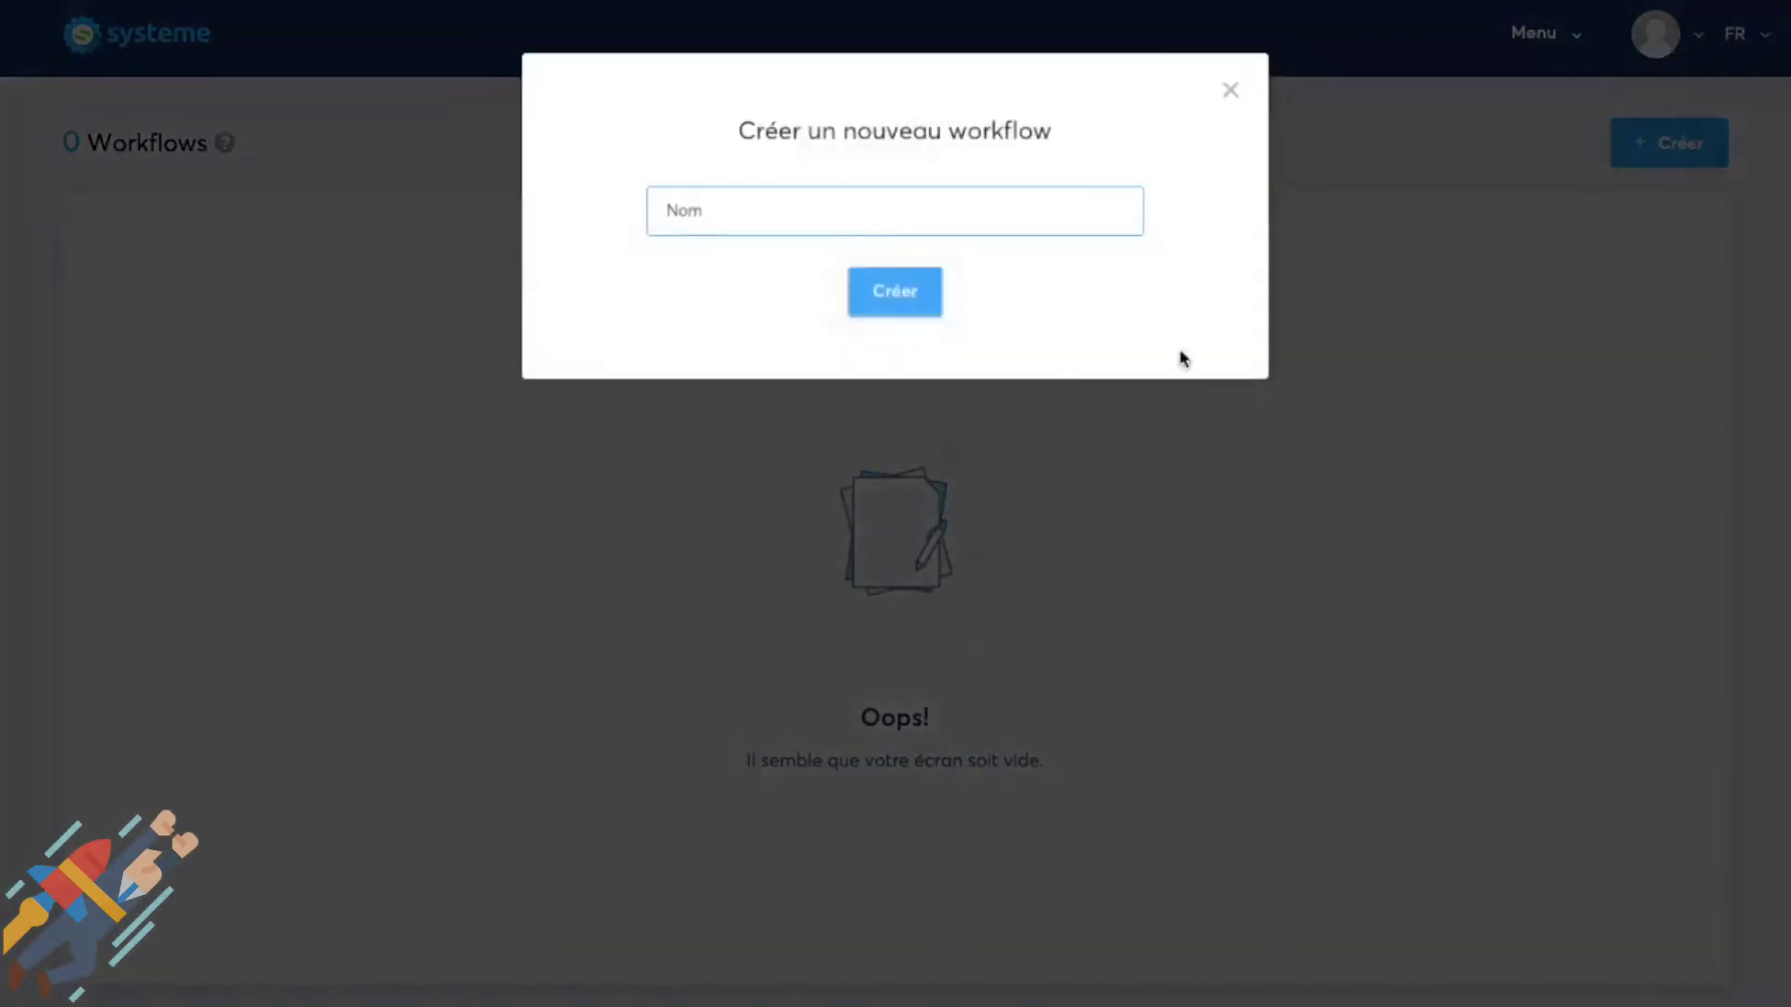
pyautogui.write('Test')
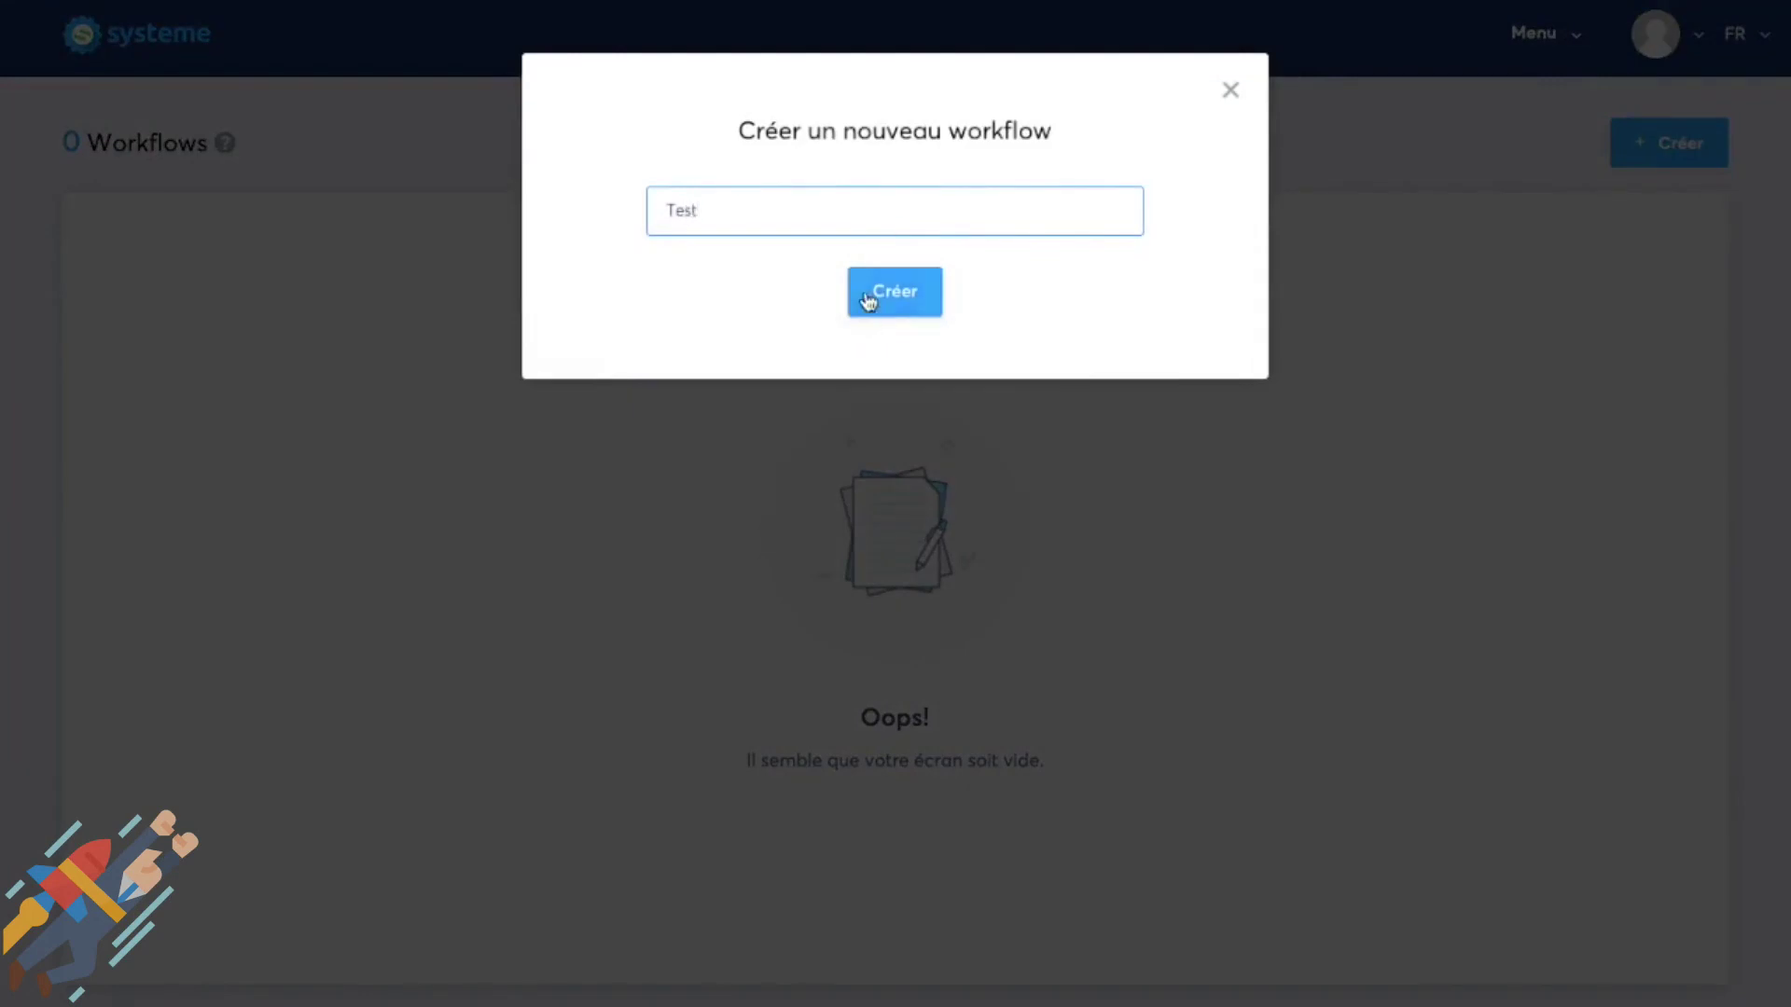
pyautogui.click(863, 296)
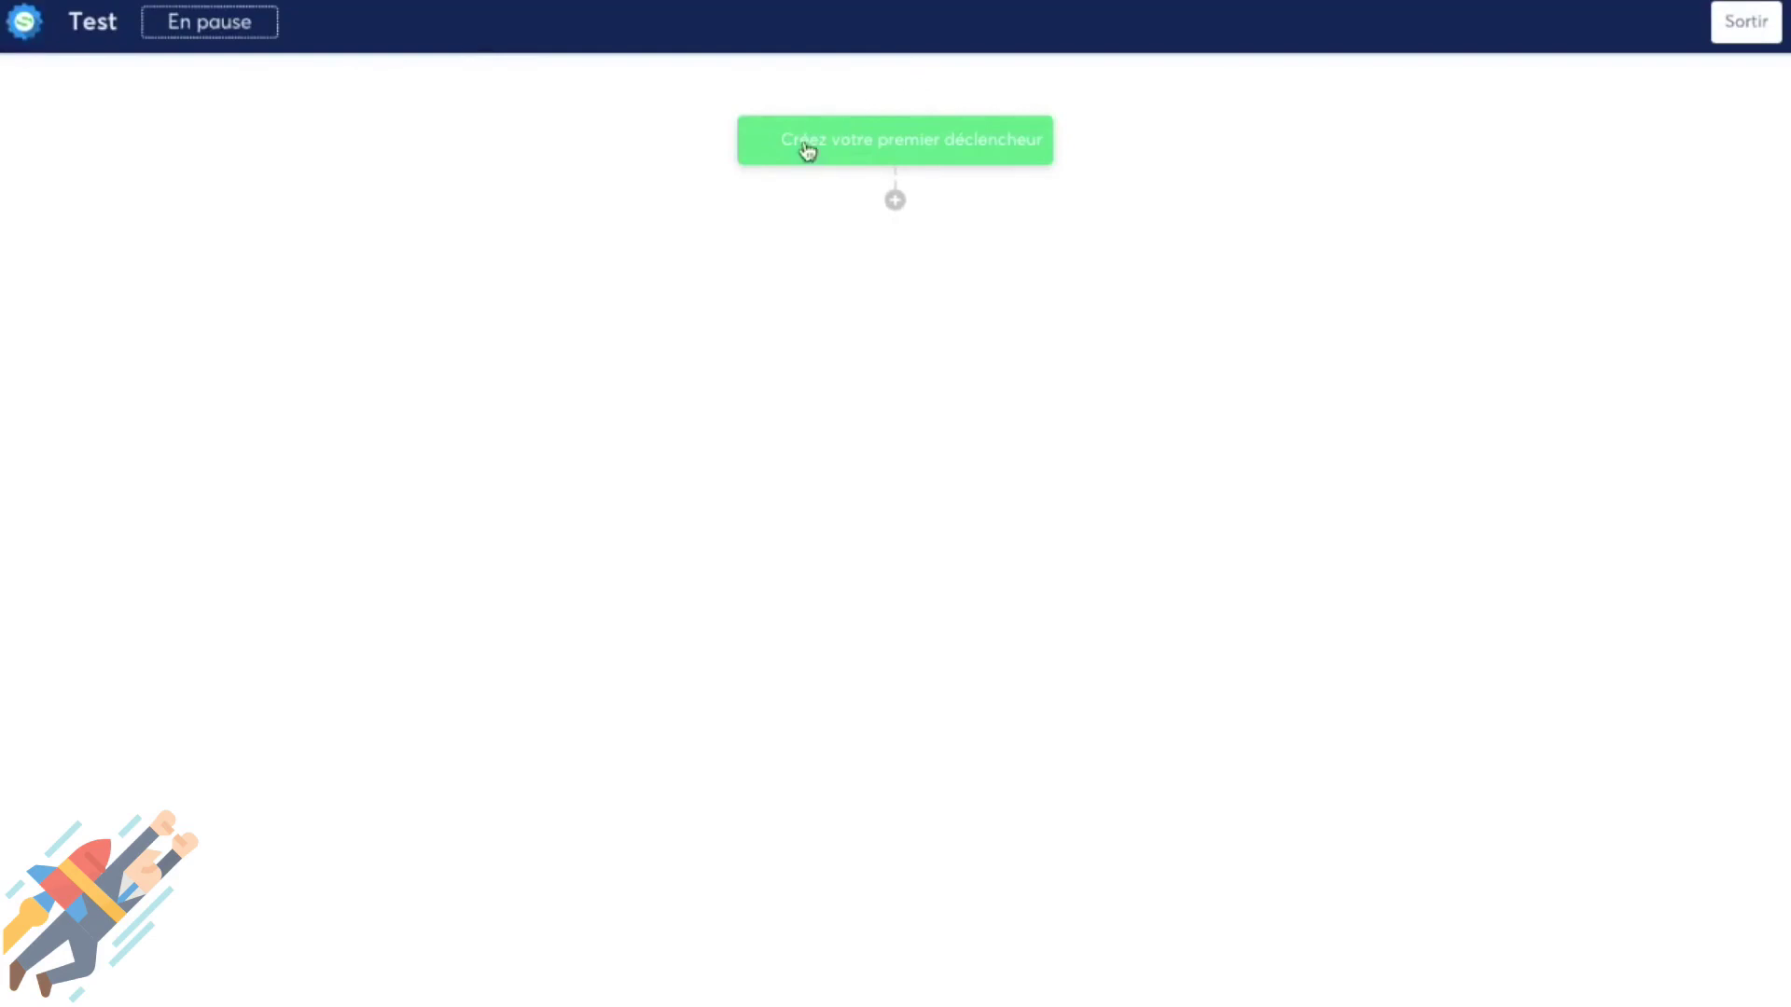
# Create the workflow's first trigger as Clic sur un lien dans un email for the email "3 clés pour améliorer sa producitvité".
pyautogui.click(912, 160)
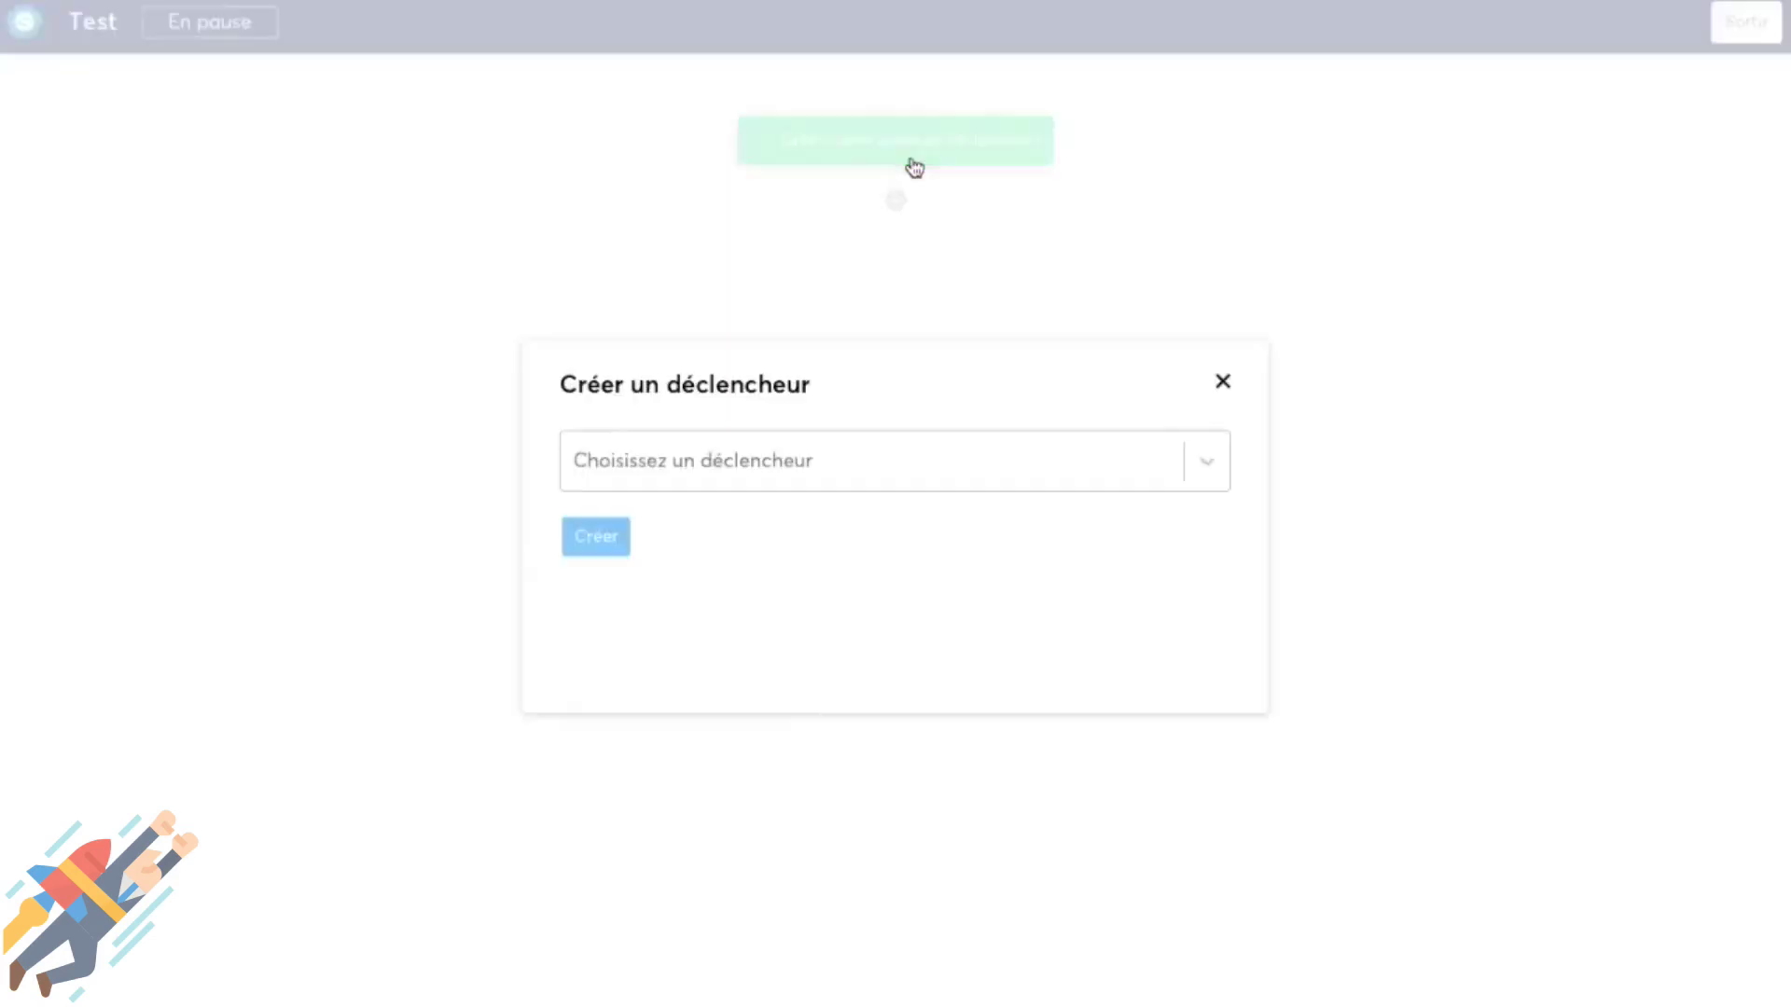
pyautogui.click(867, 474)
pyautogui.scroll(-5, 887, 640)
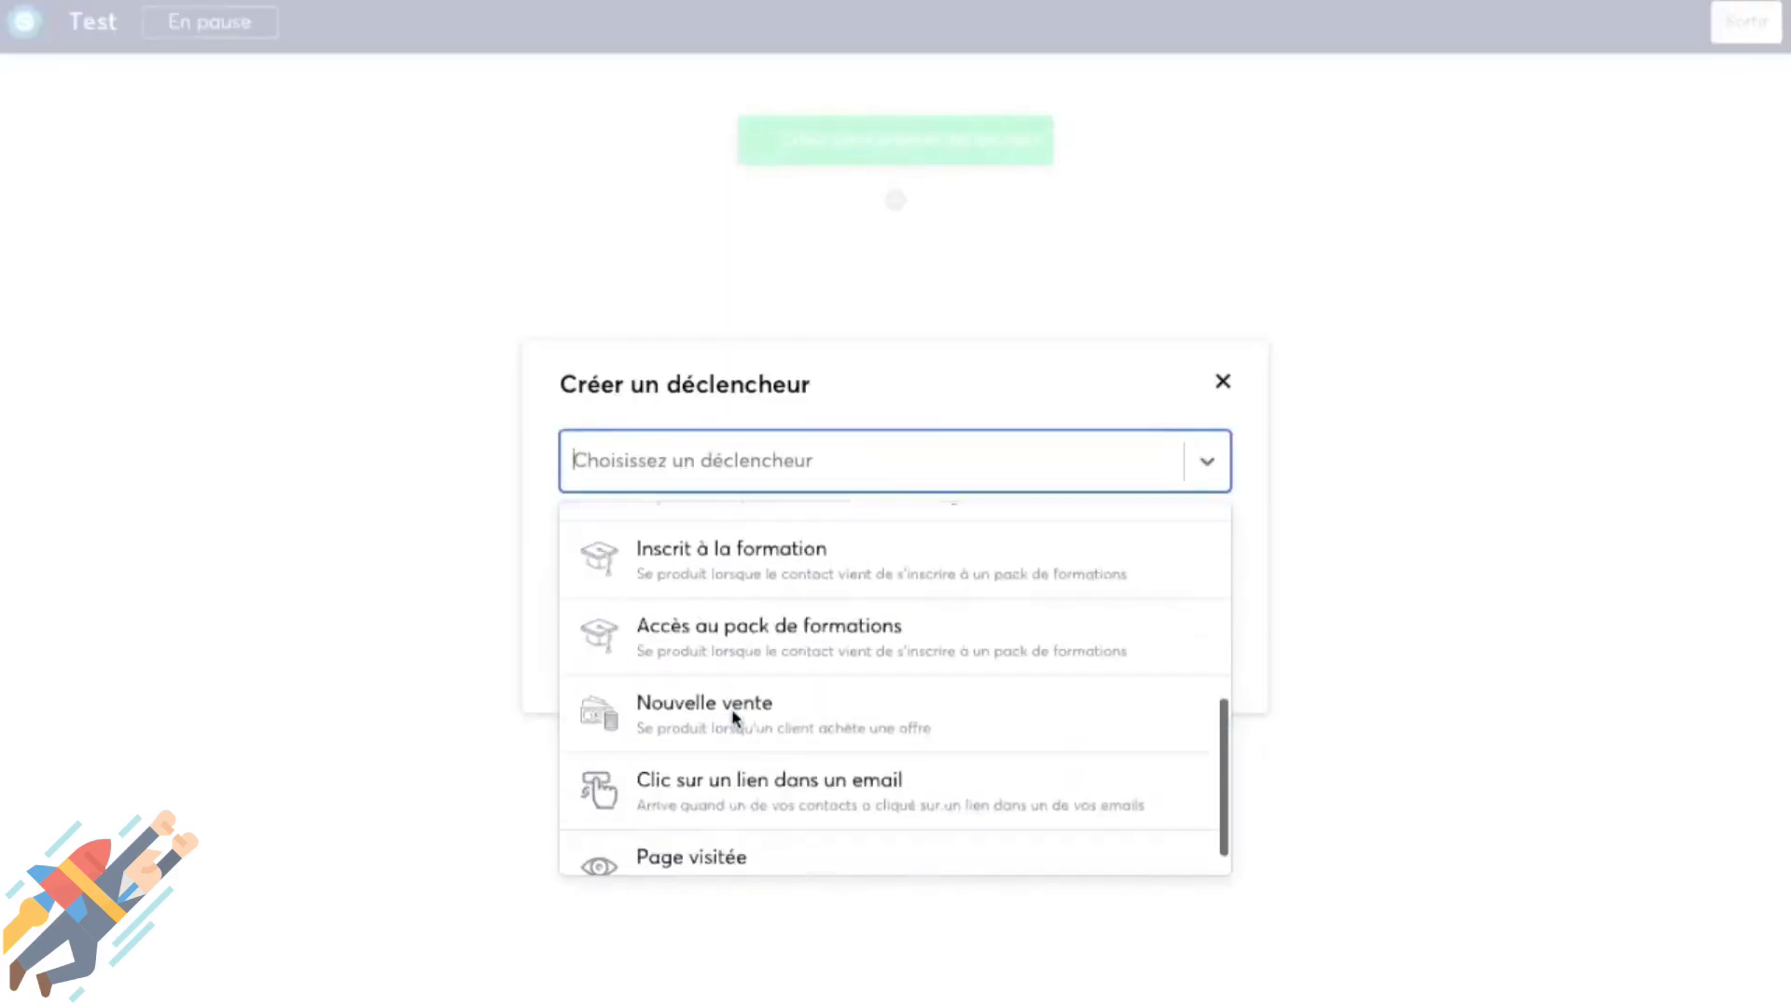
pyautogui.scroll(-1, 801, 668)
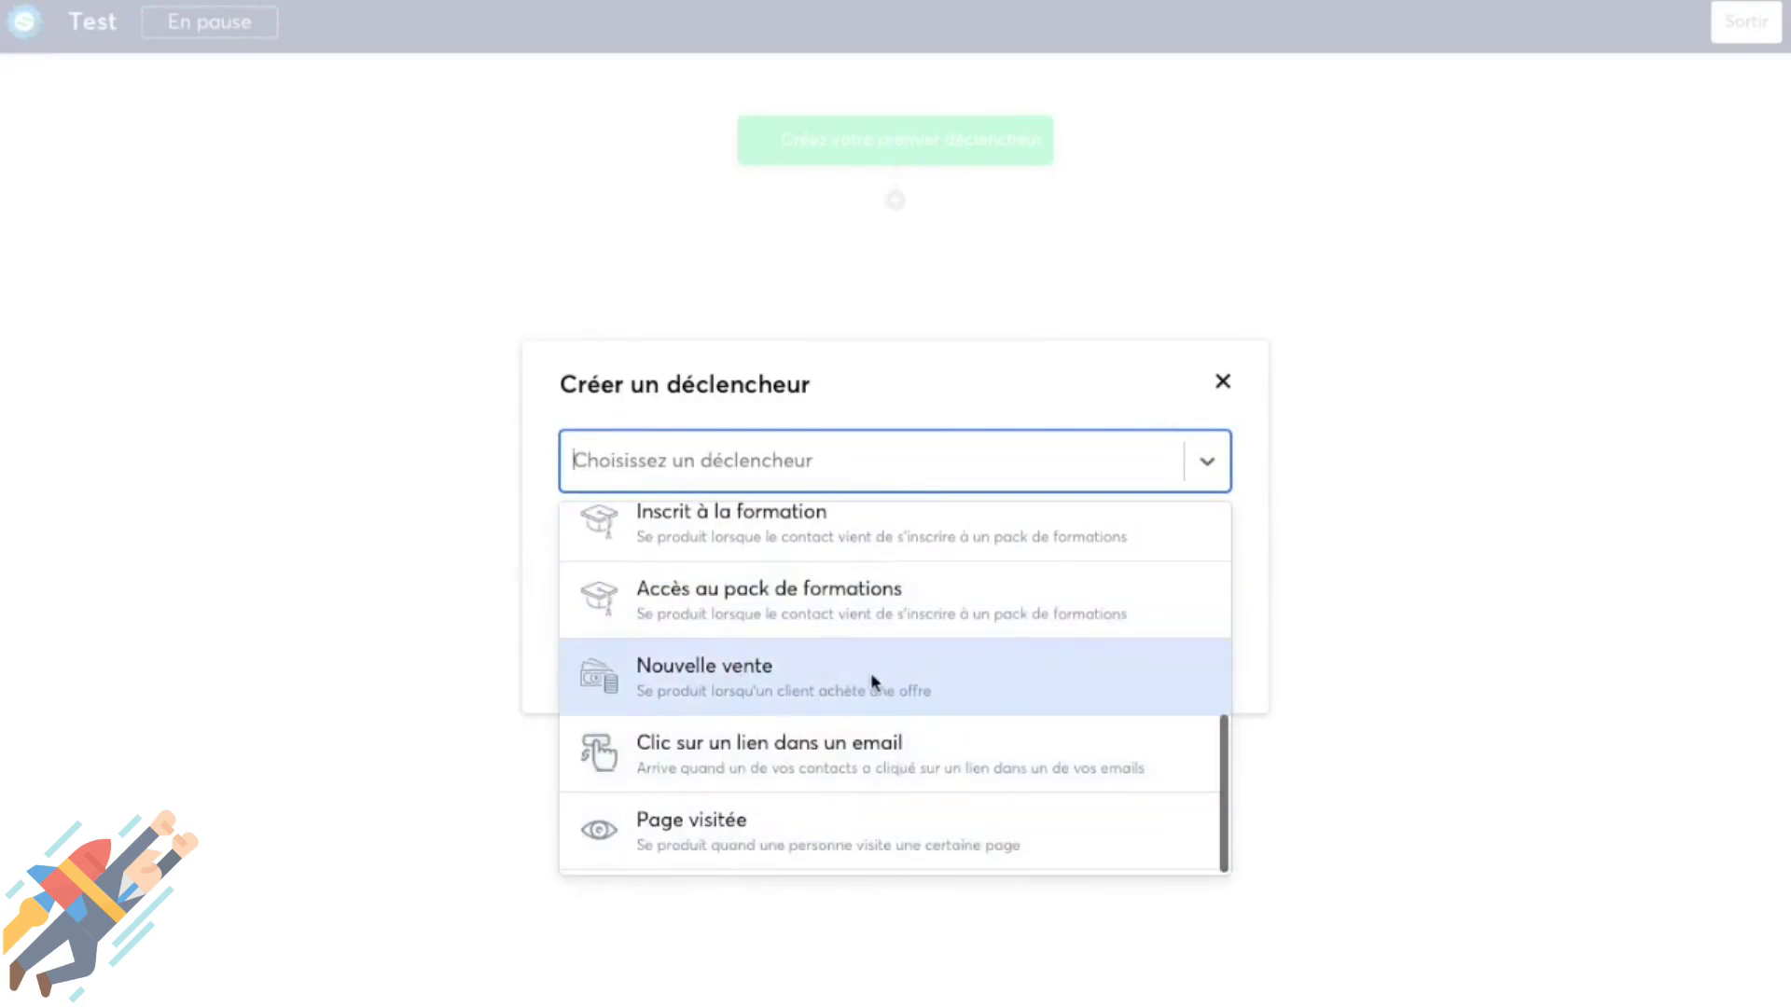
pyautogui.scroll(6, 863, 681)
pyautogui.scroll(-3, 821, 704)
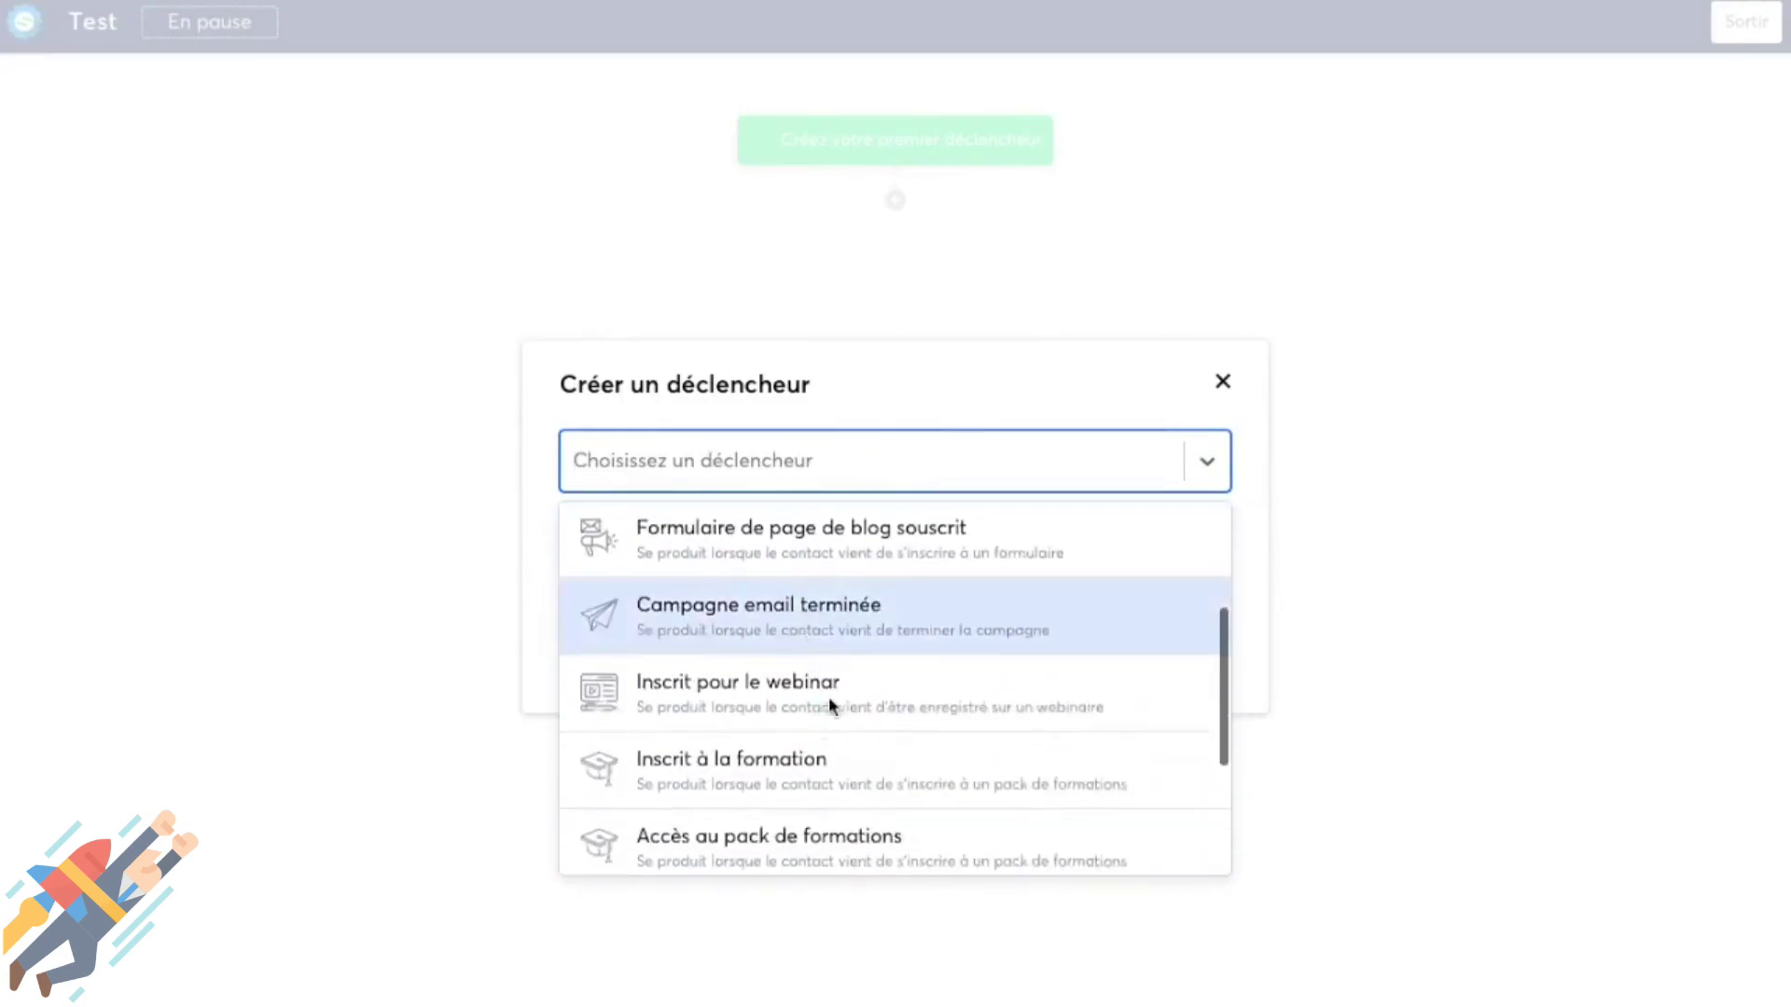
pyautogui.scroll(-3, 830, 706)
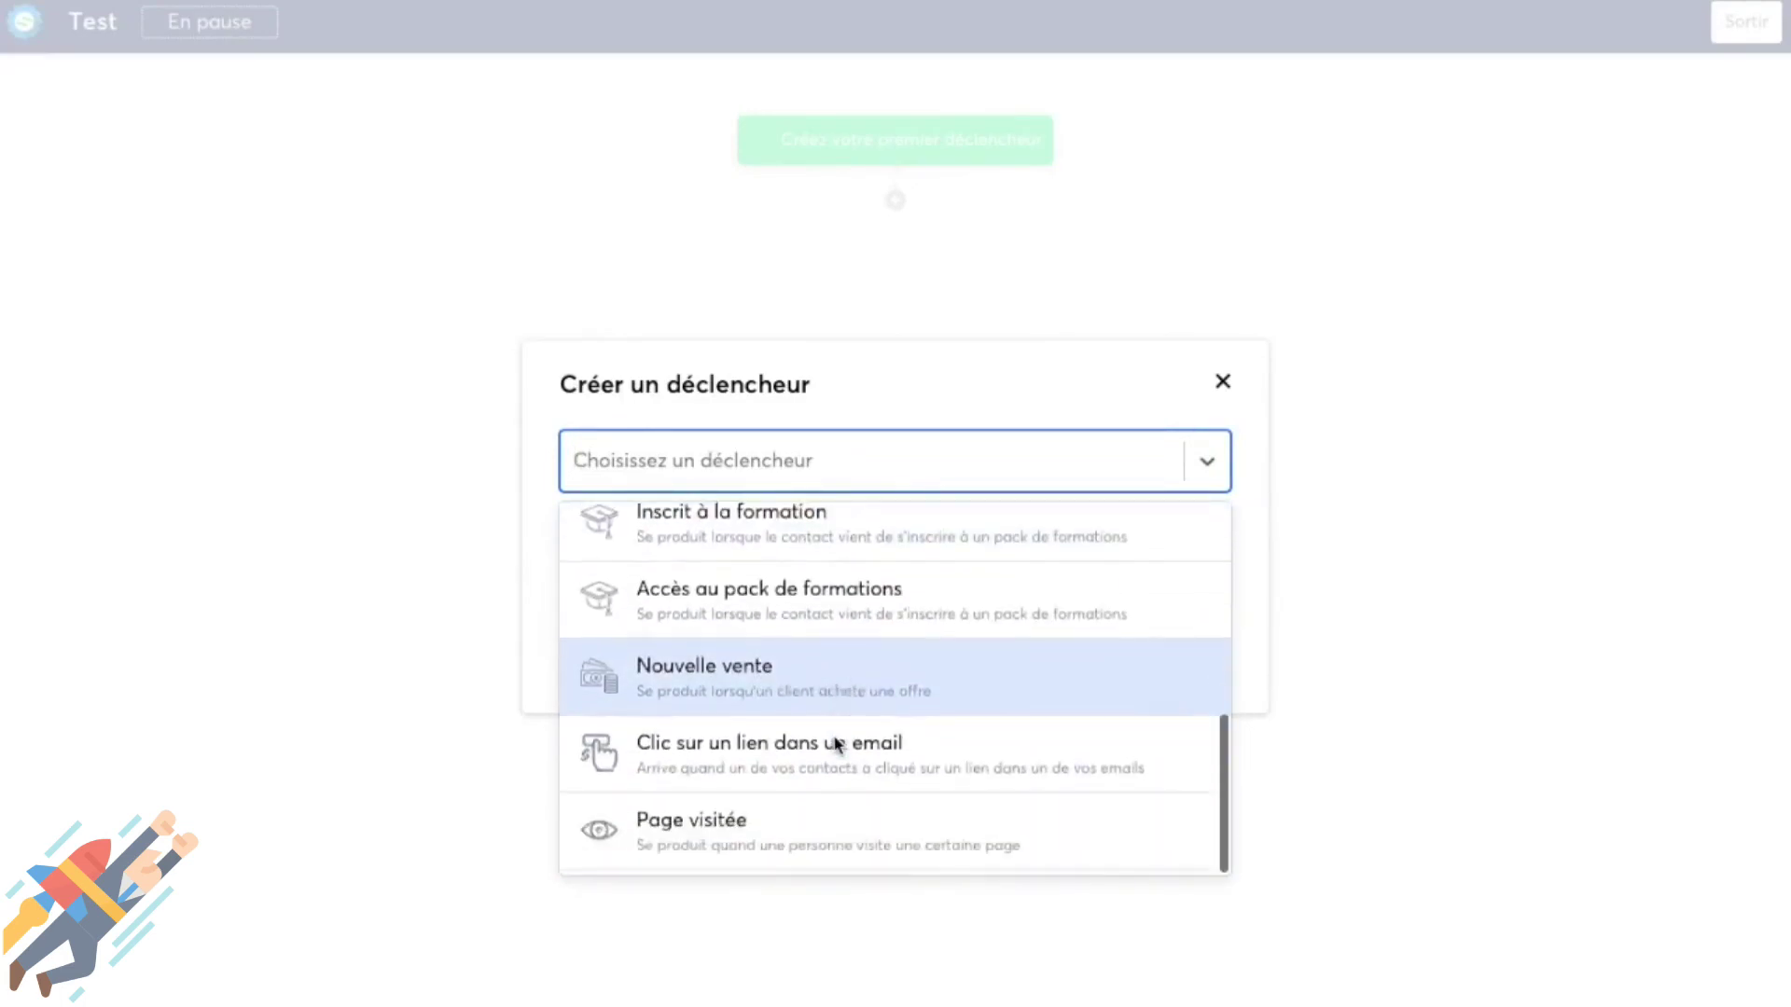
pyautogui.scroll(1, 830, 709)
pyautogui.click(819, 757)
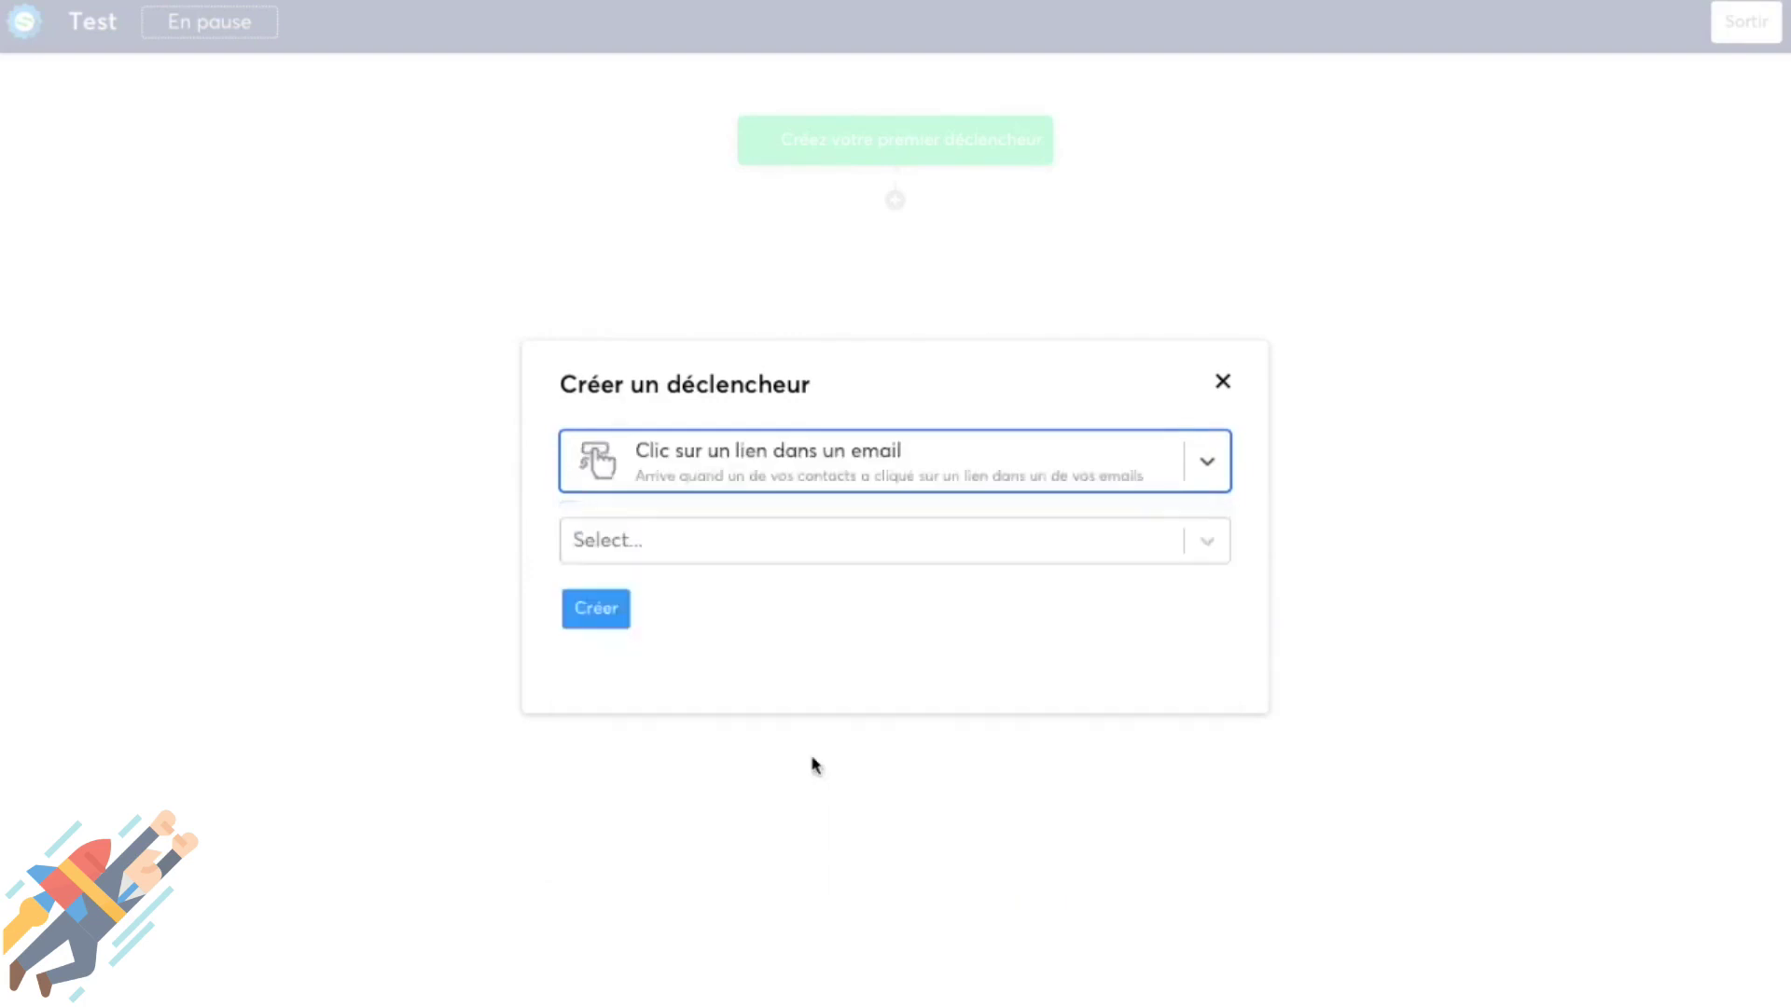
pyautogui.click(636, 537)
pyautogui.scroll(-1, 691, 737)
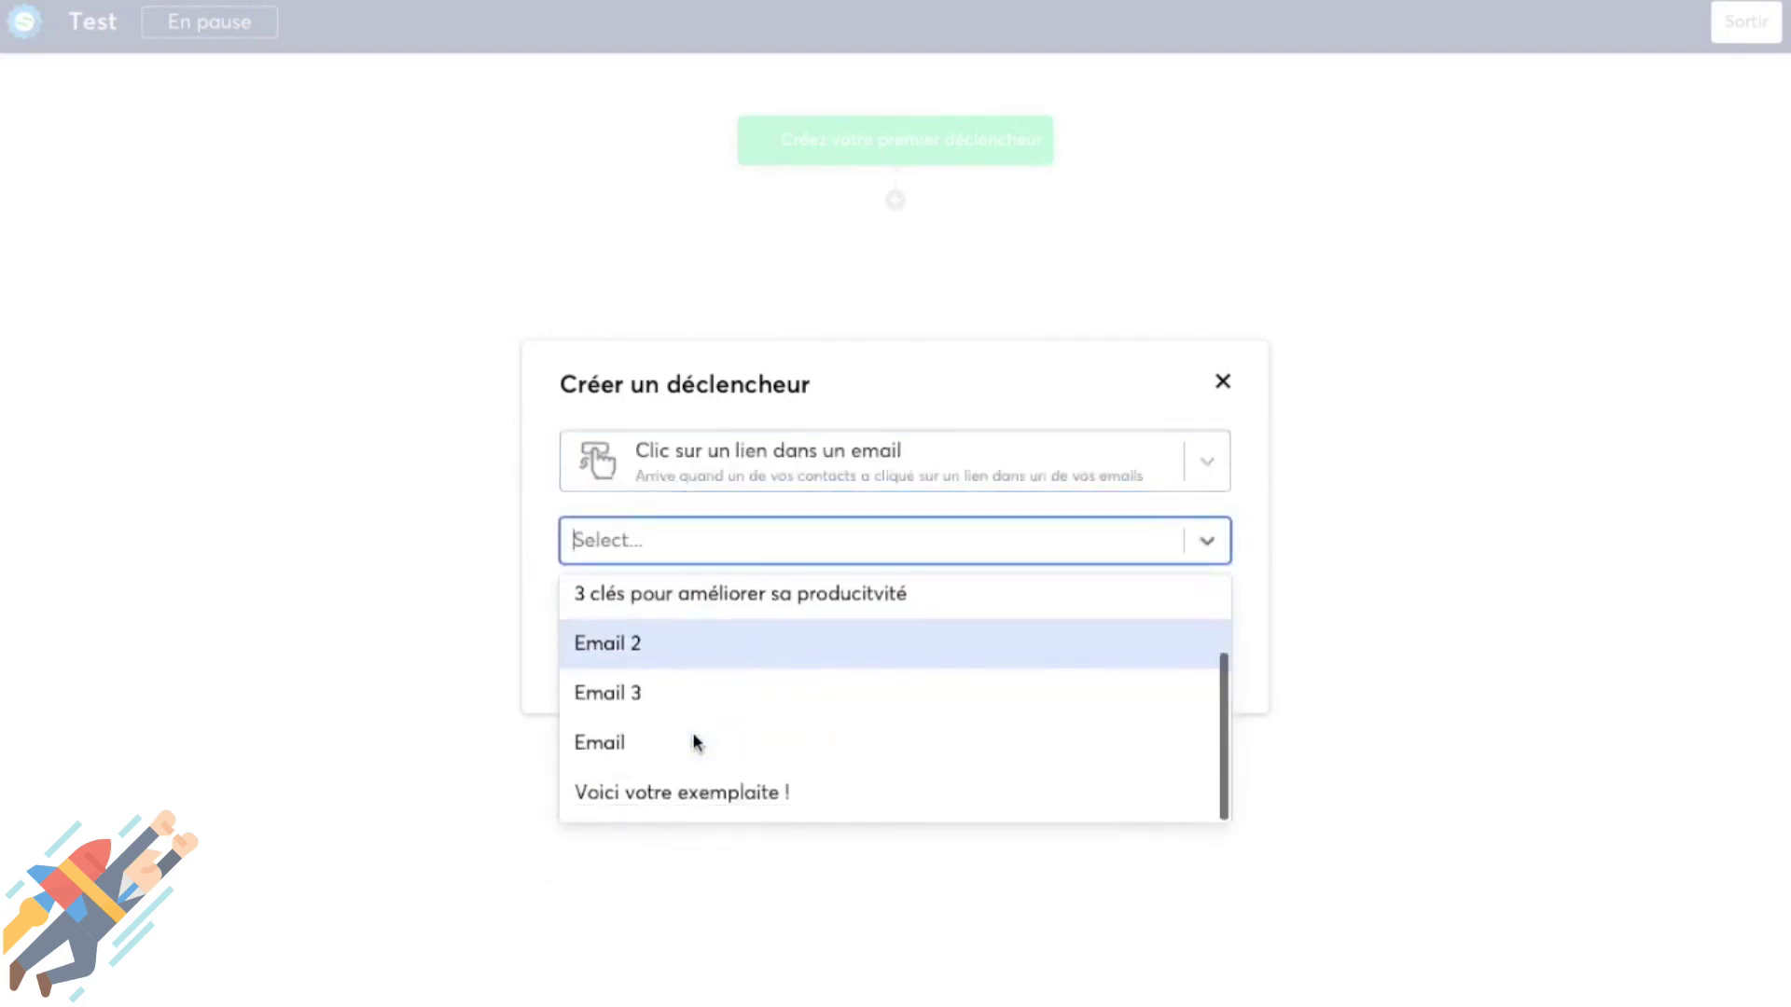
pyautogui.click(709, 606)
pyautogui.click(593, 611)
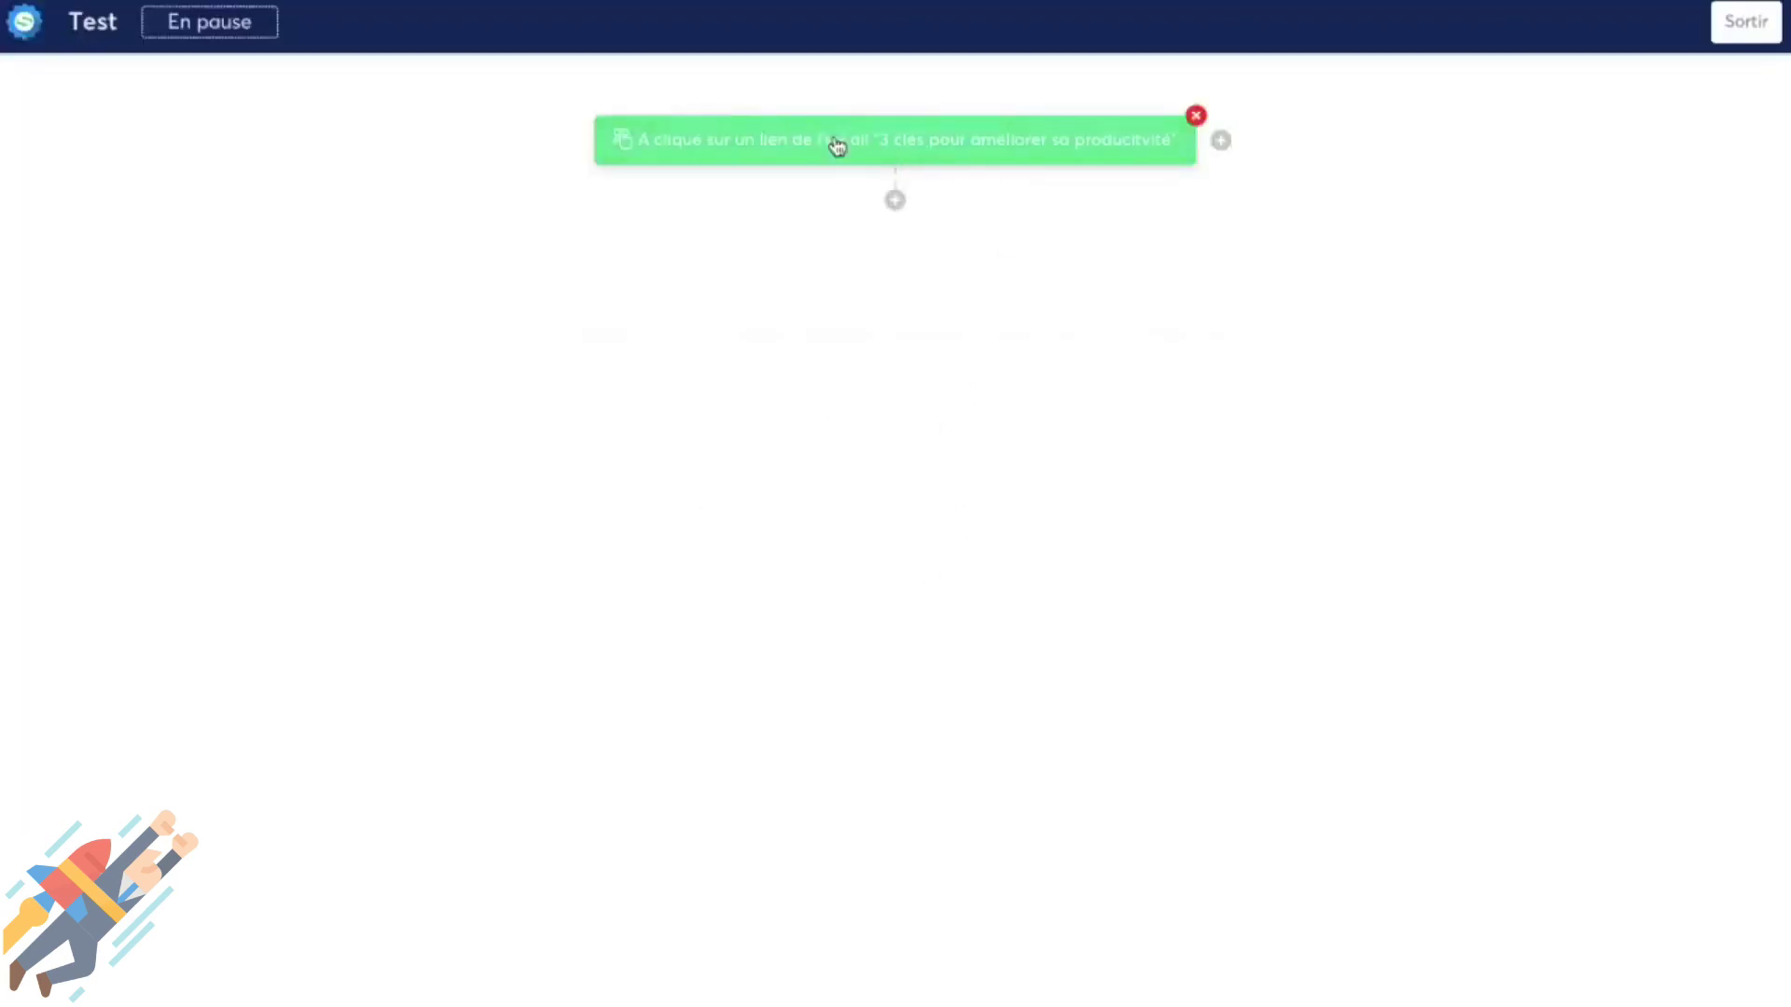
# View the option for an additional trigger without creating one, and add a 1-hour delay below the email-click trigger.
pyautogui.click(1223, 144)
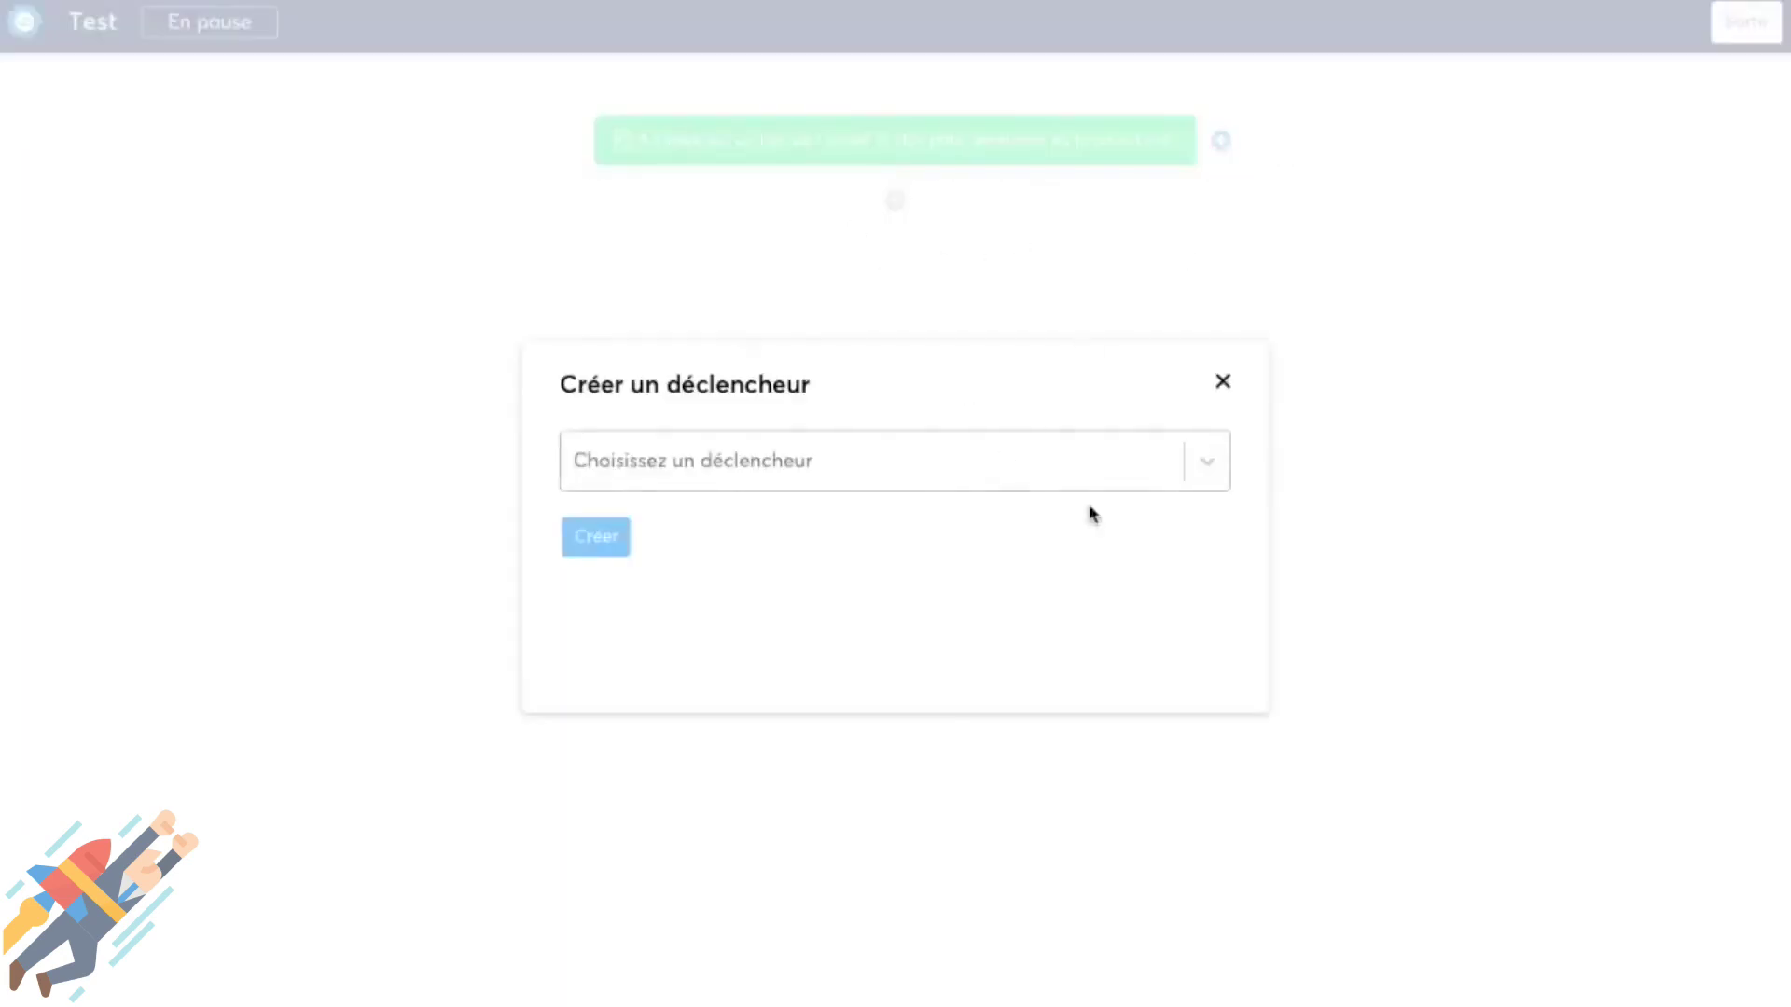
pyautogui.click(1224, 384)
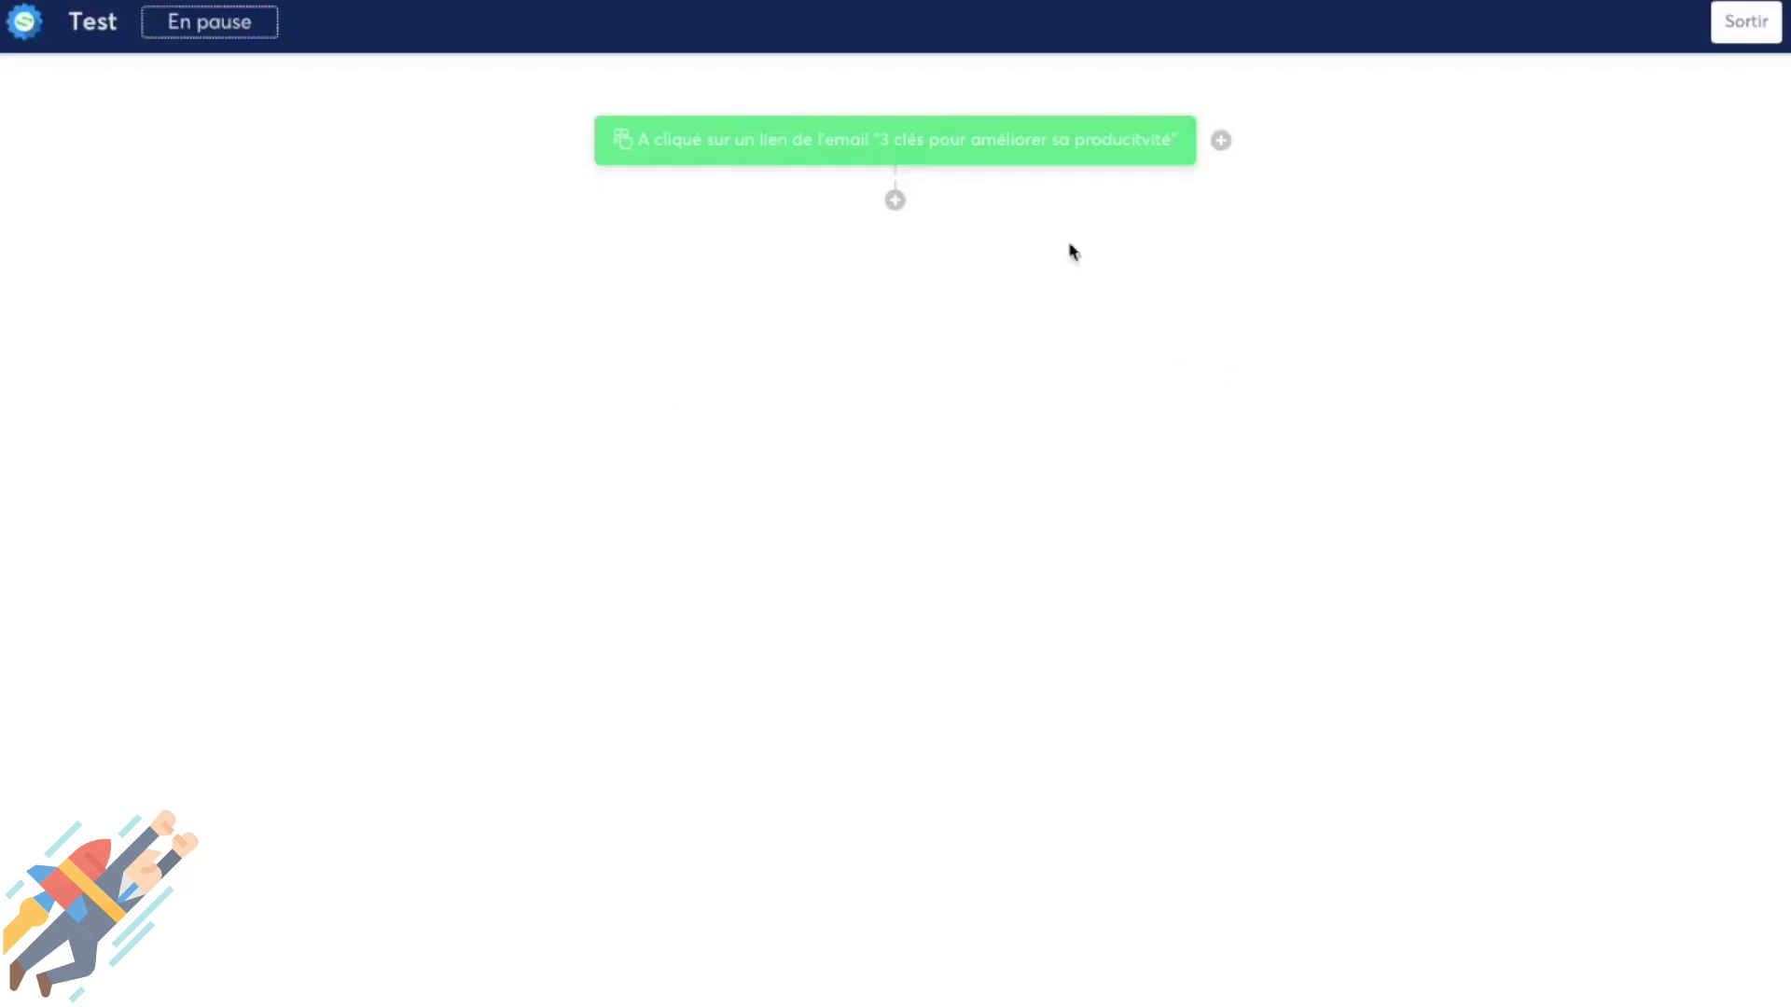
pyautogui.click(896, 200)
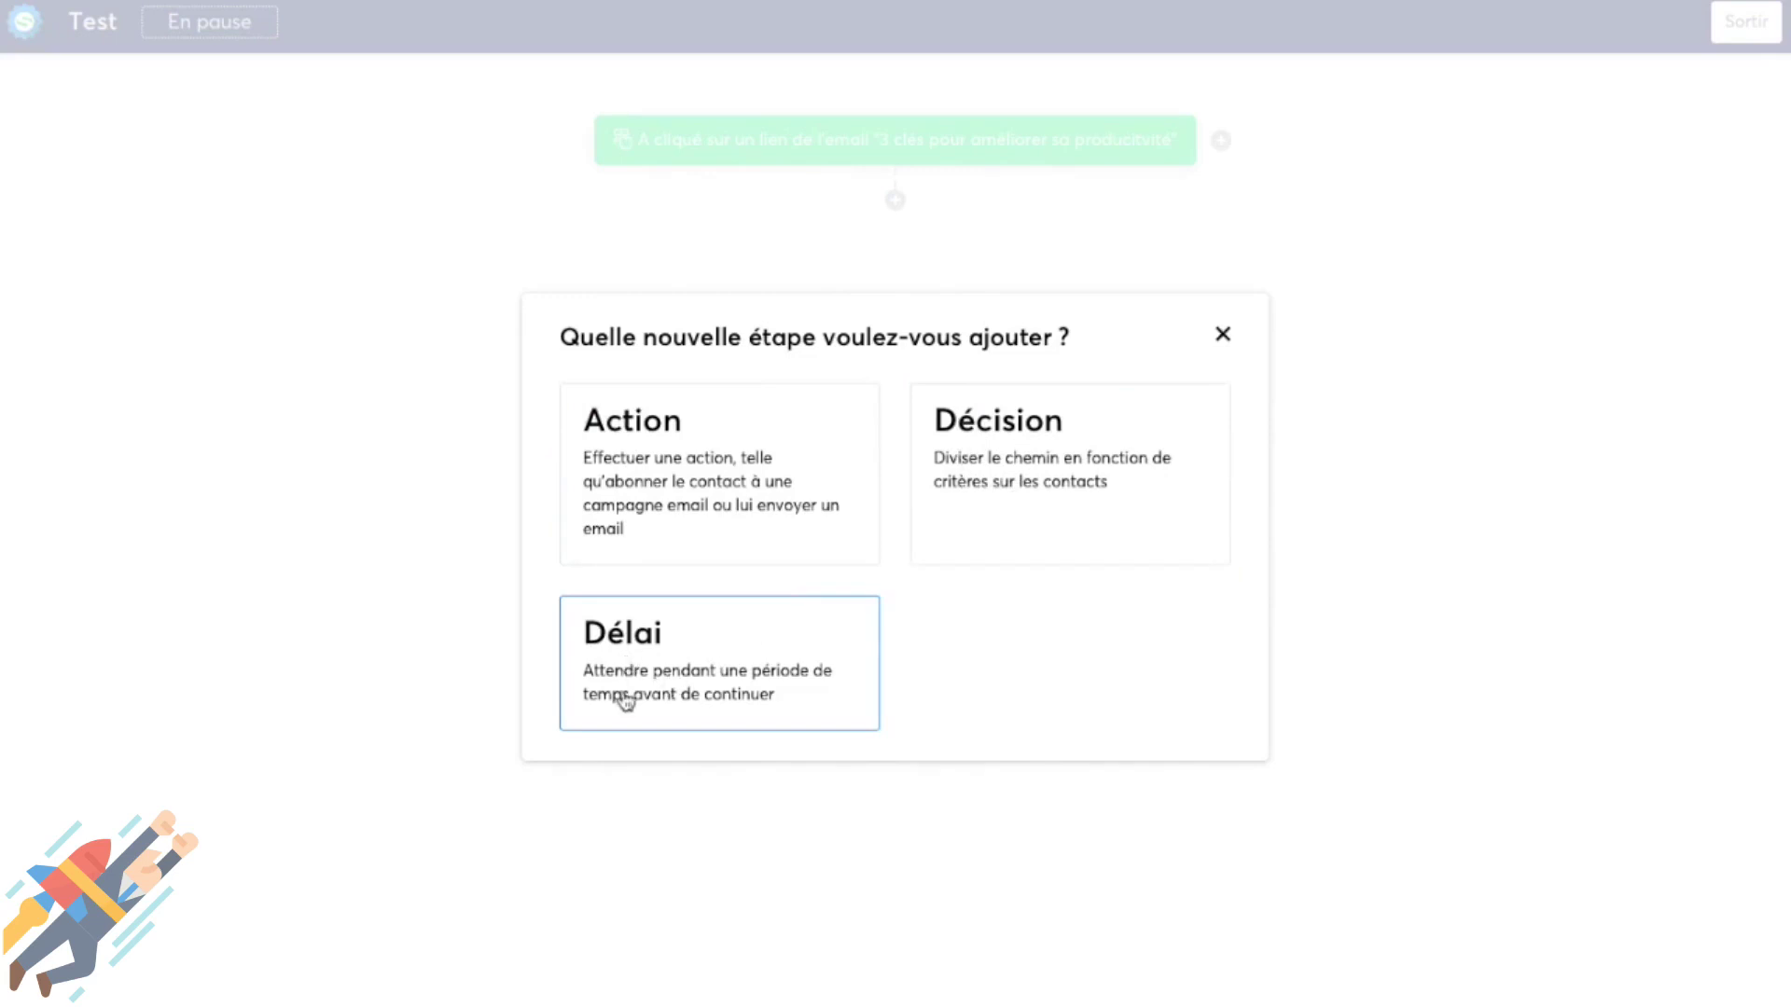
pyautogui.click(715, 707)
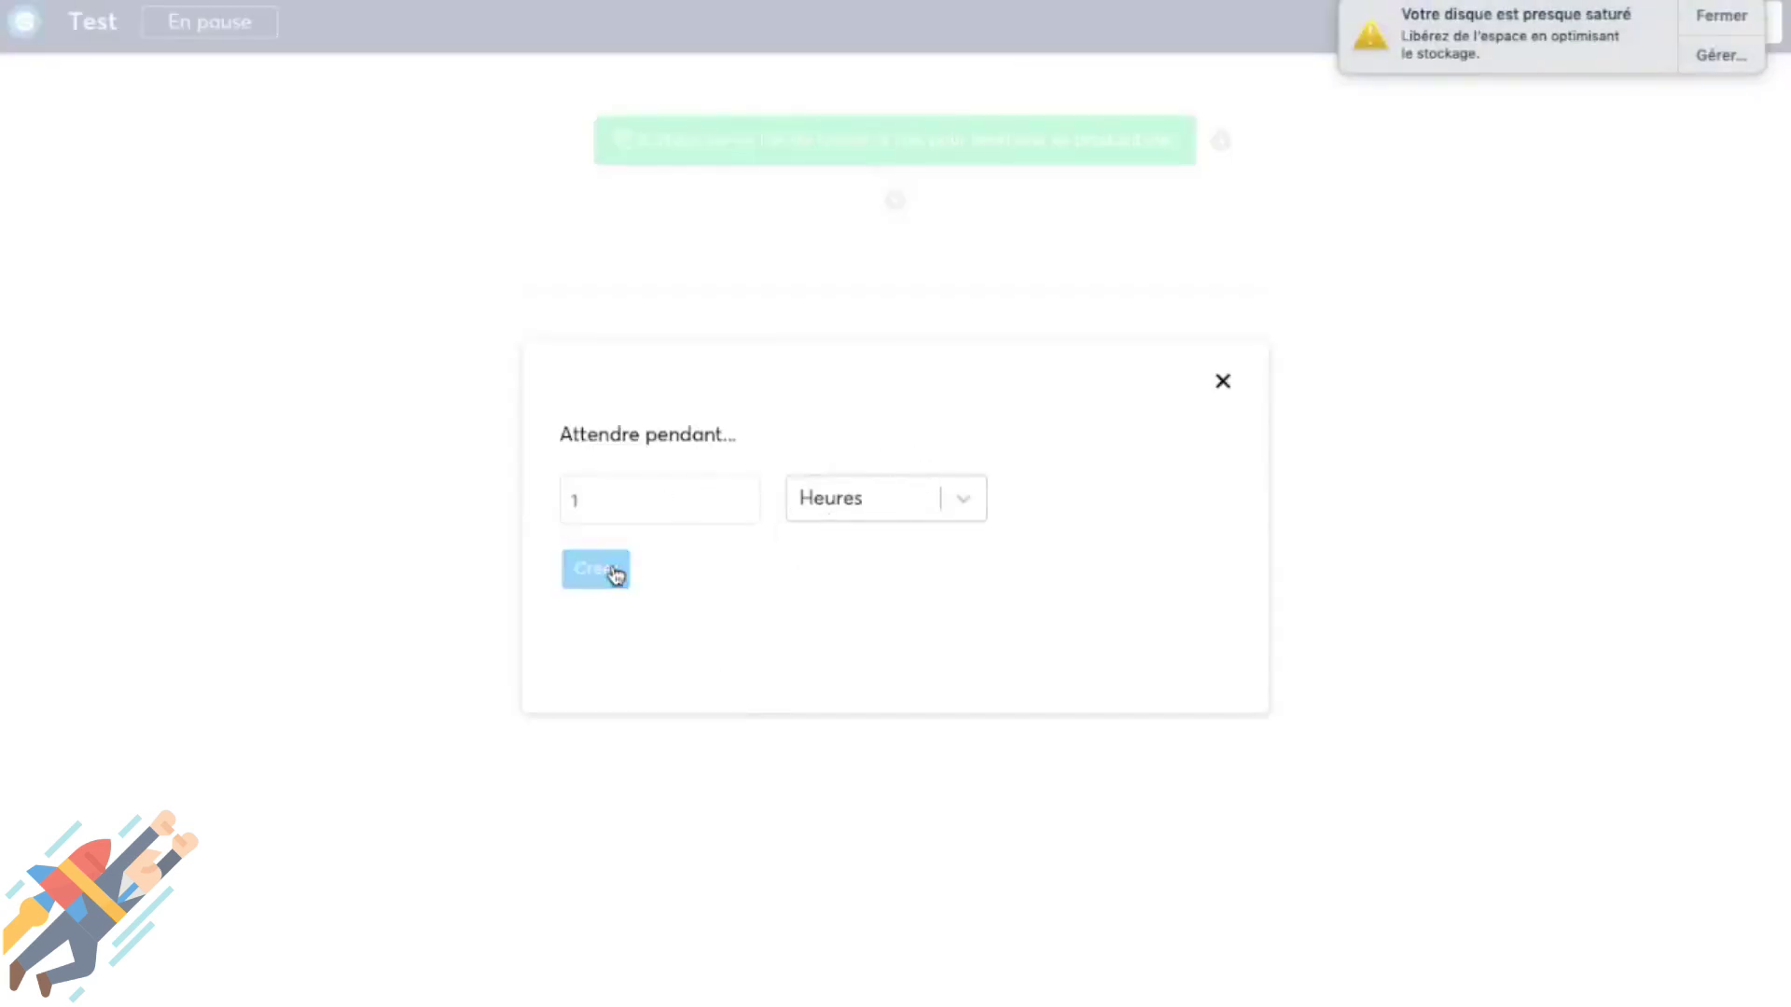
pyautogui.click(612, 567)
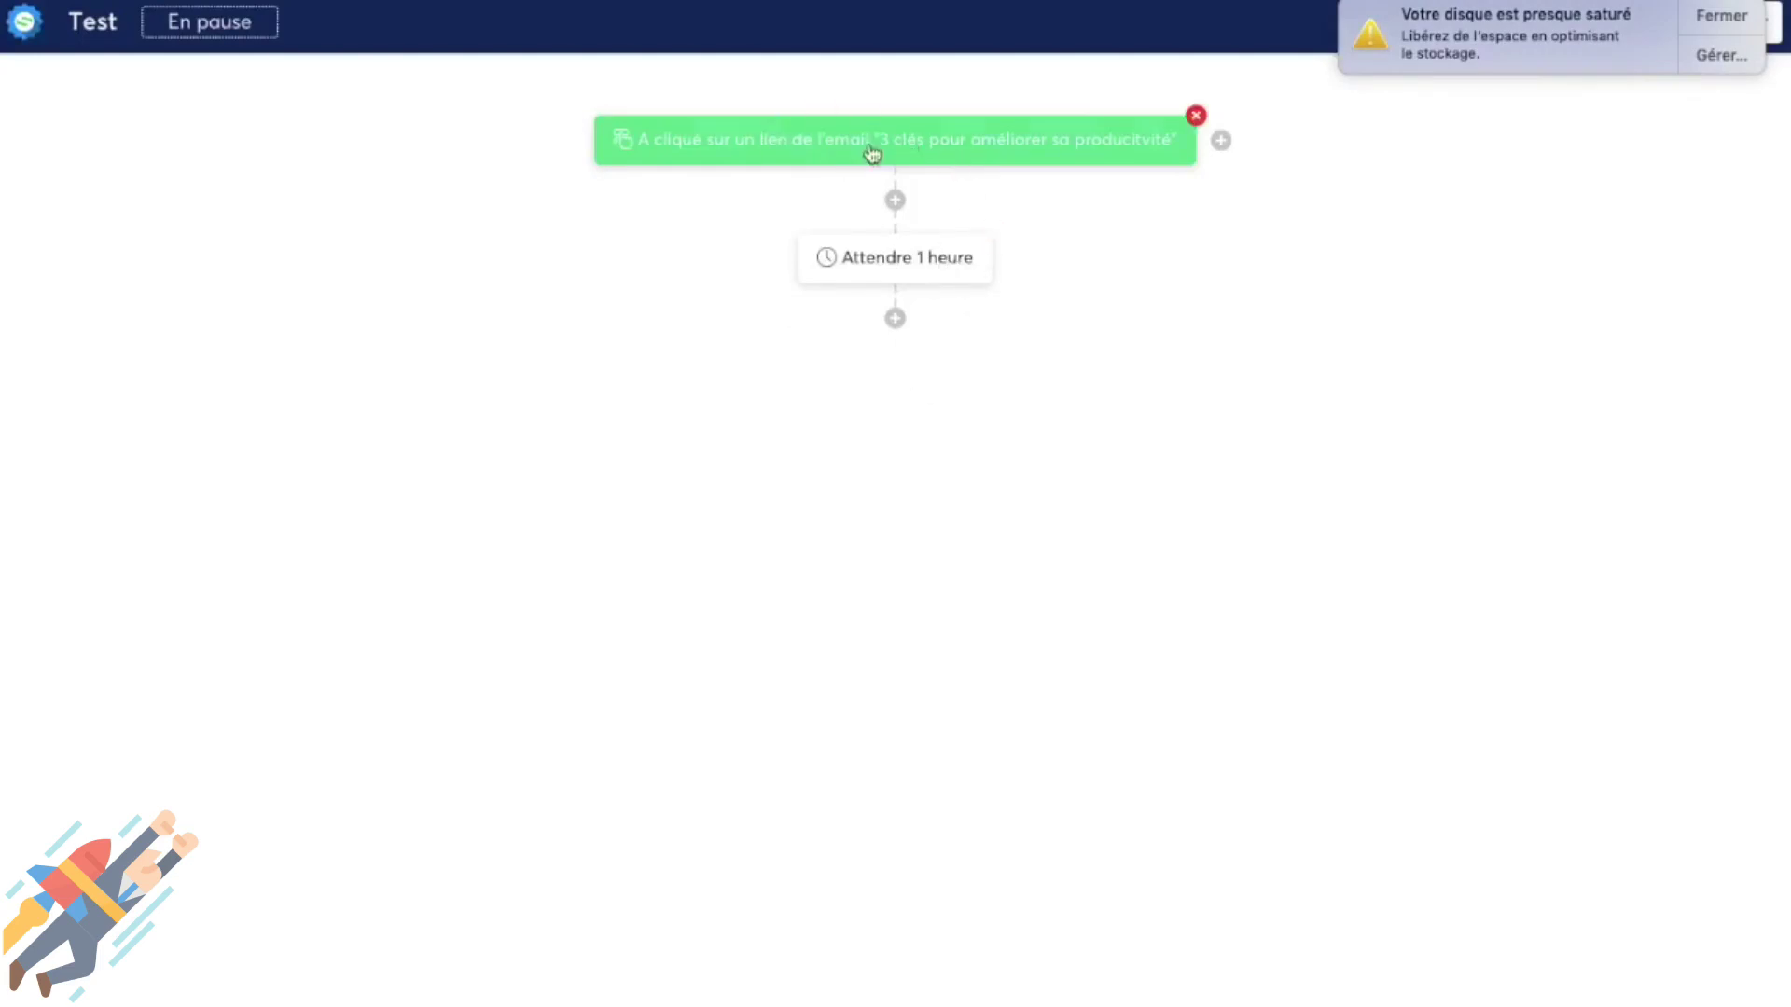
# Add an Envoyer un email action after the delay that sends the email "Voici votre exemplaite !".
pyautogui.click(895, 319)
pyautogui.click(761, 454)
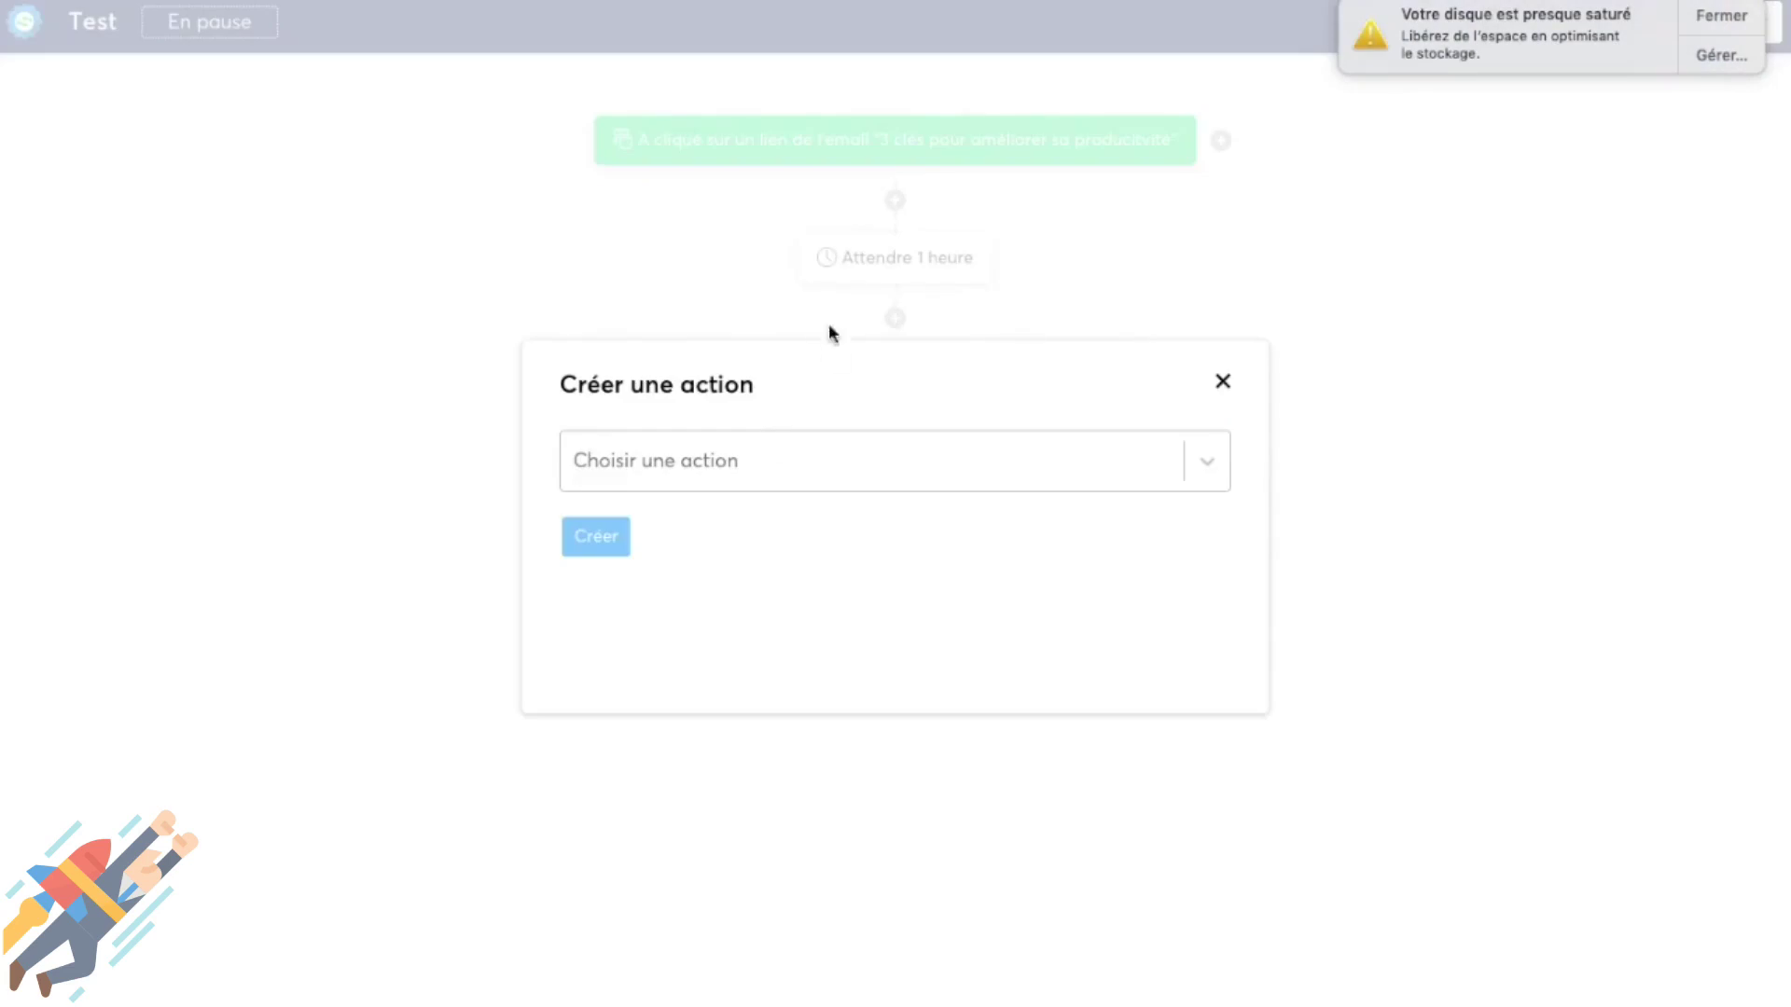
pyautogui.click(761, 466)
pyautogui.scroll(-5, 832, 680)
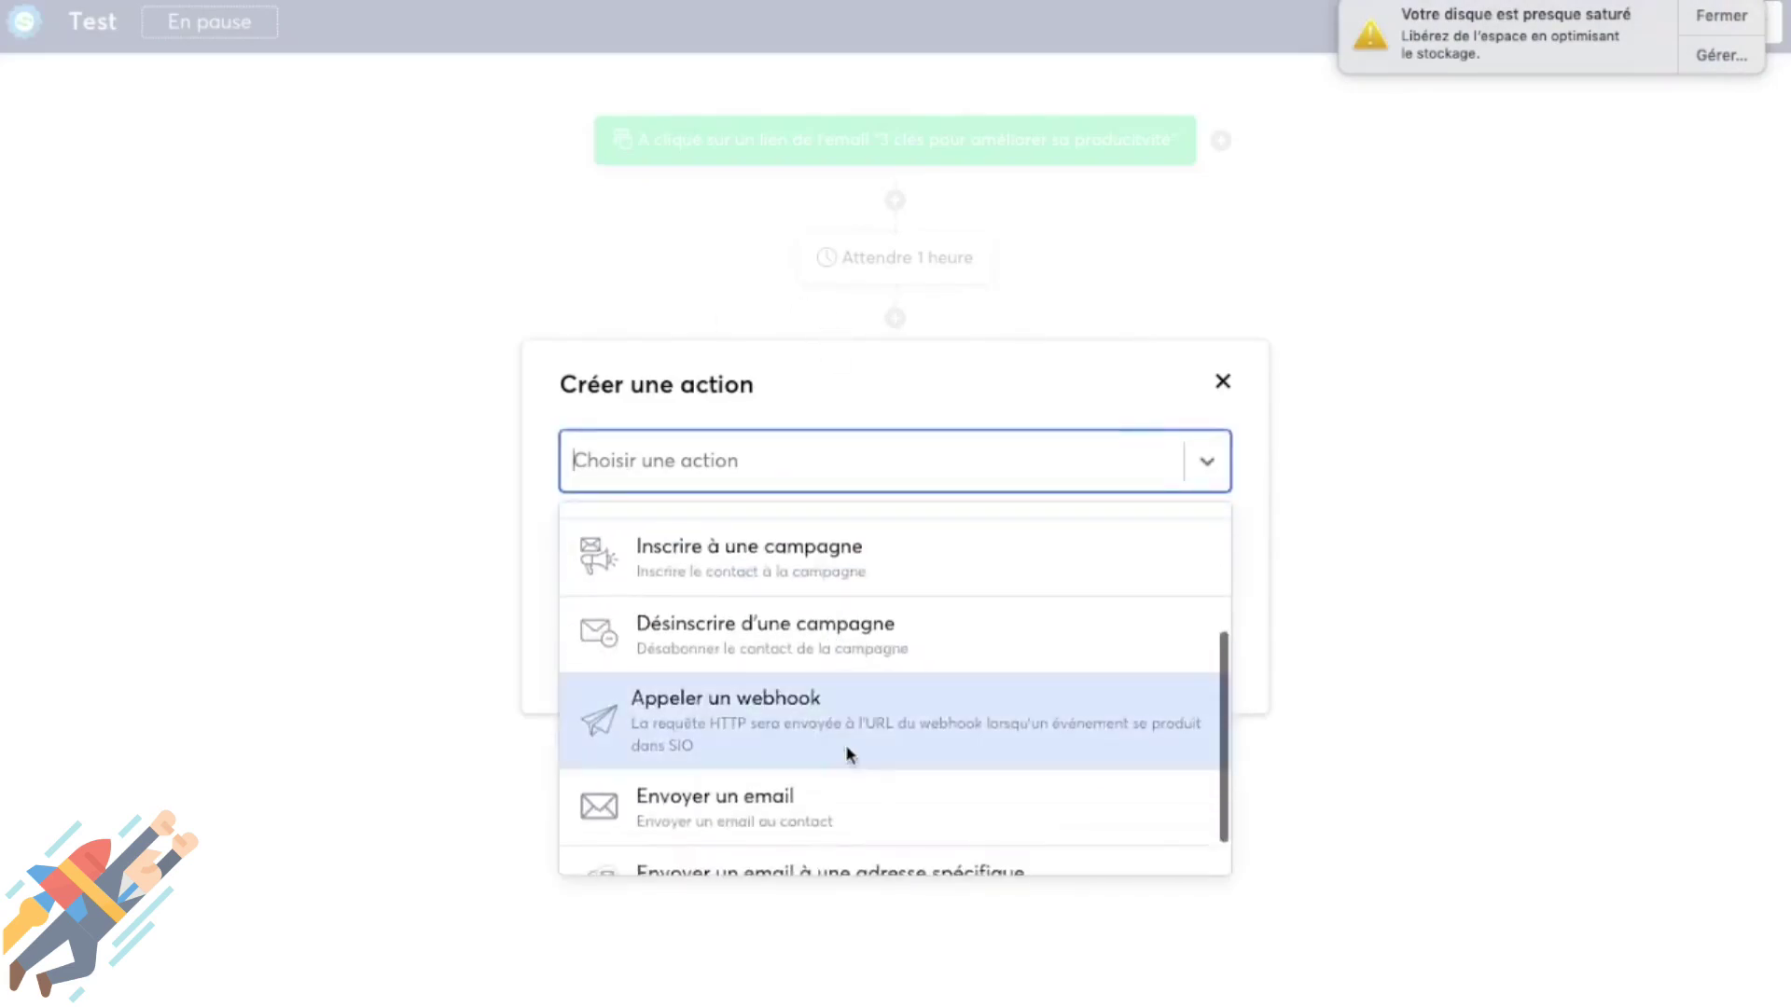
pyautogui.click(857, 772)
pyautogui.click(668, 544)
pyautogui.click(679, 602)
pyautogui.click(602, 649)
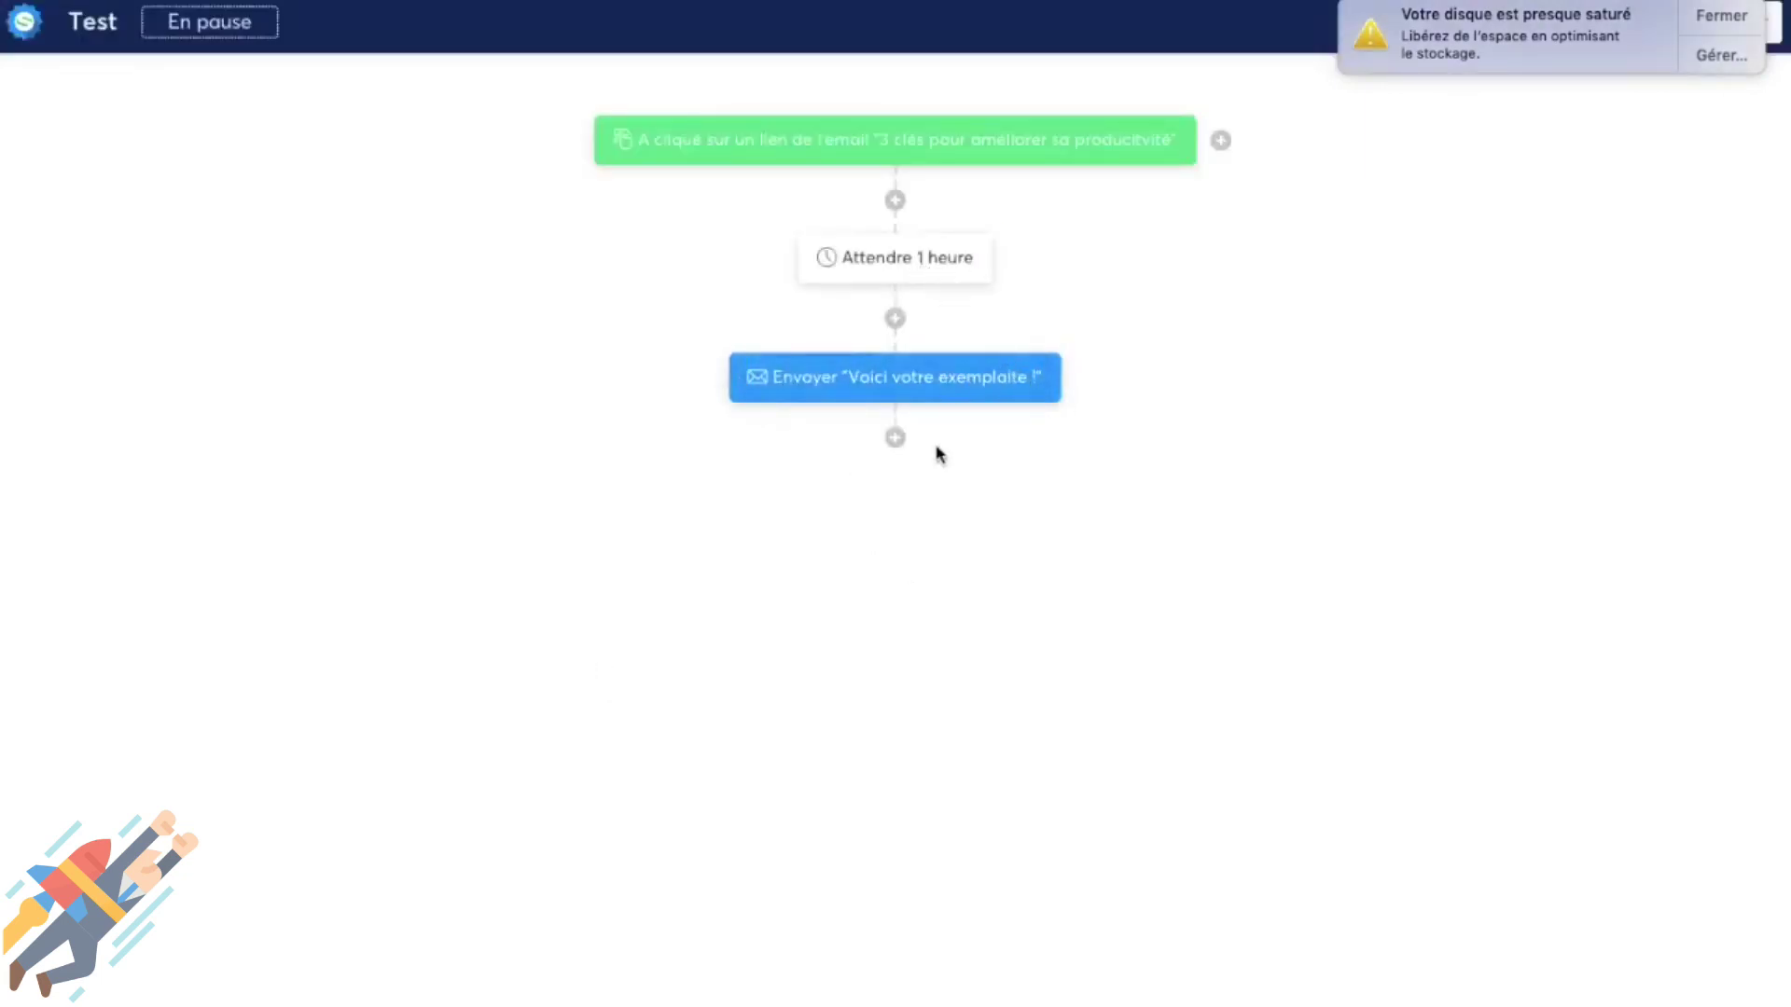
# Try out a decision after the email action with the condition Tag, Contact tagué avec, Ebook système io, plus an empty second condition, and discard it.
pyautogui.click(892, 440)
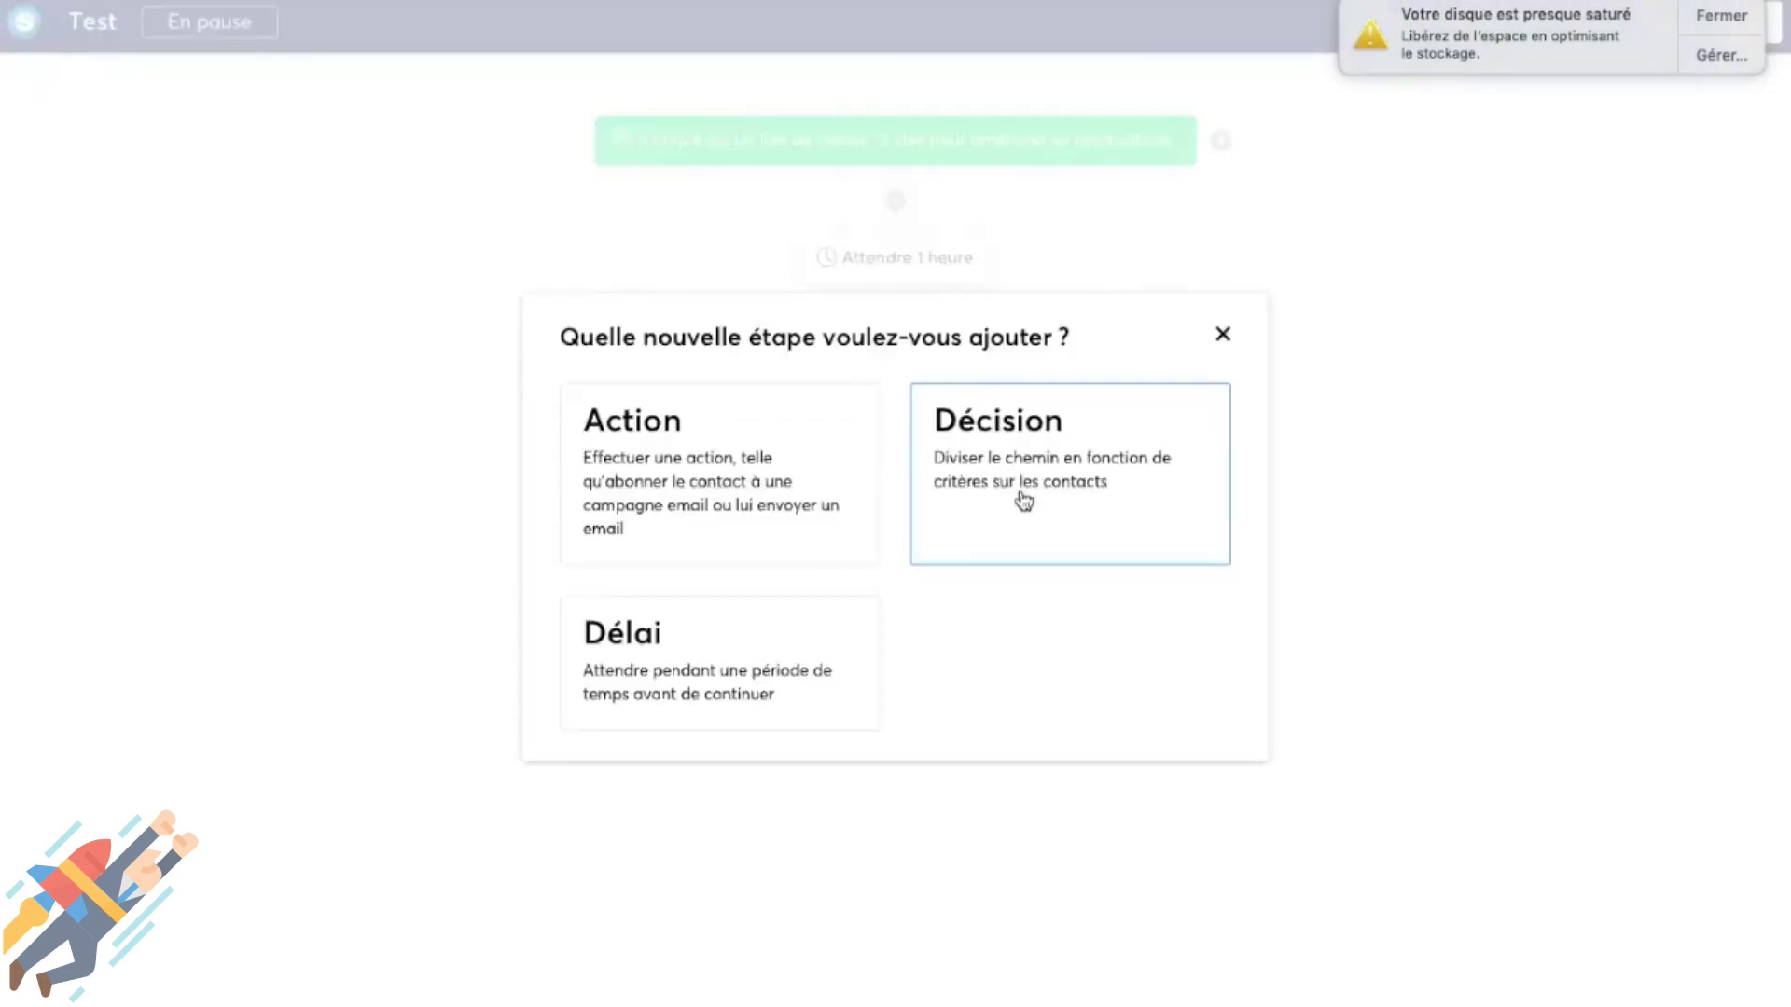
pyautogui.click(1000, 466)
pyautogui.click(660, 388)
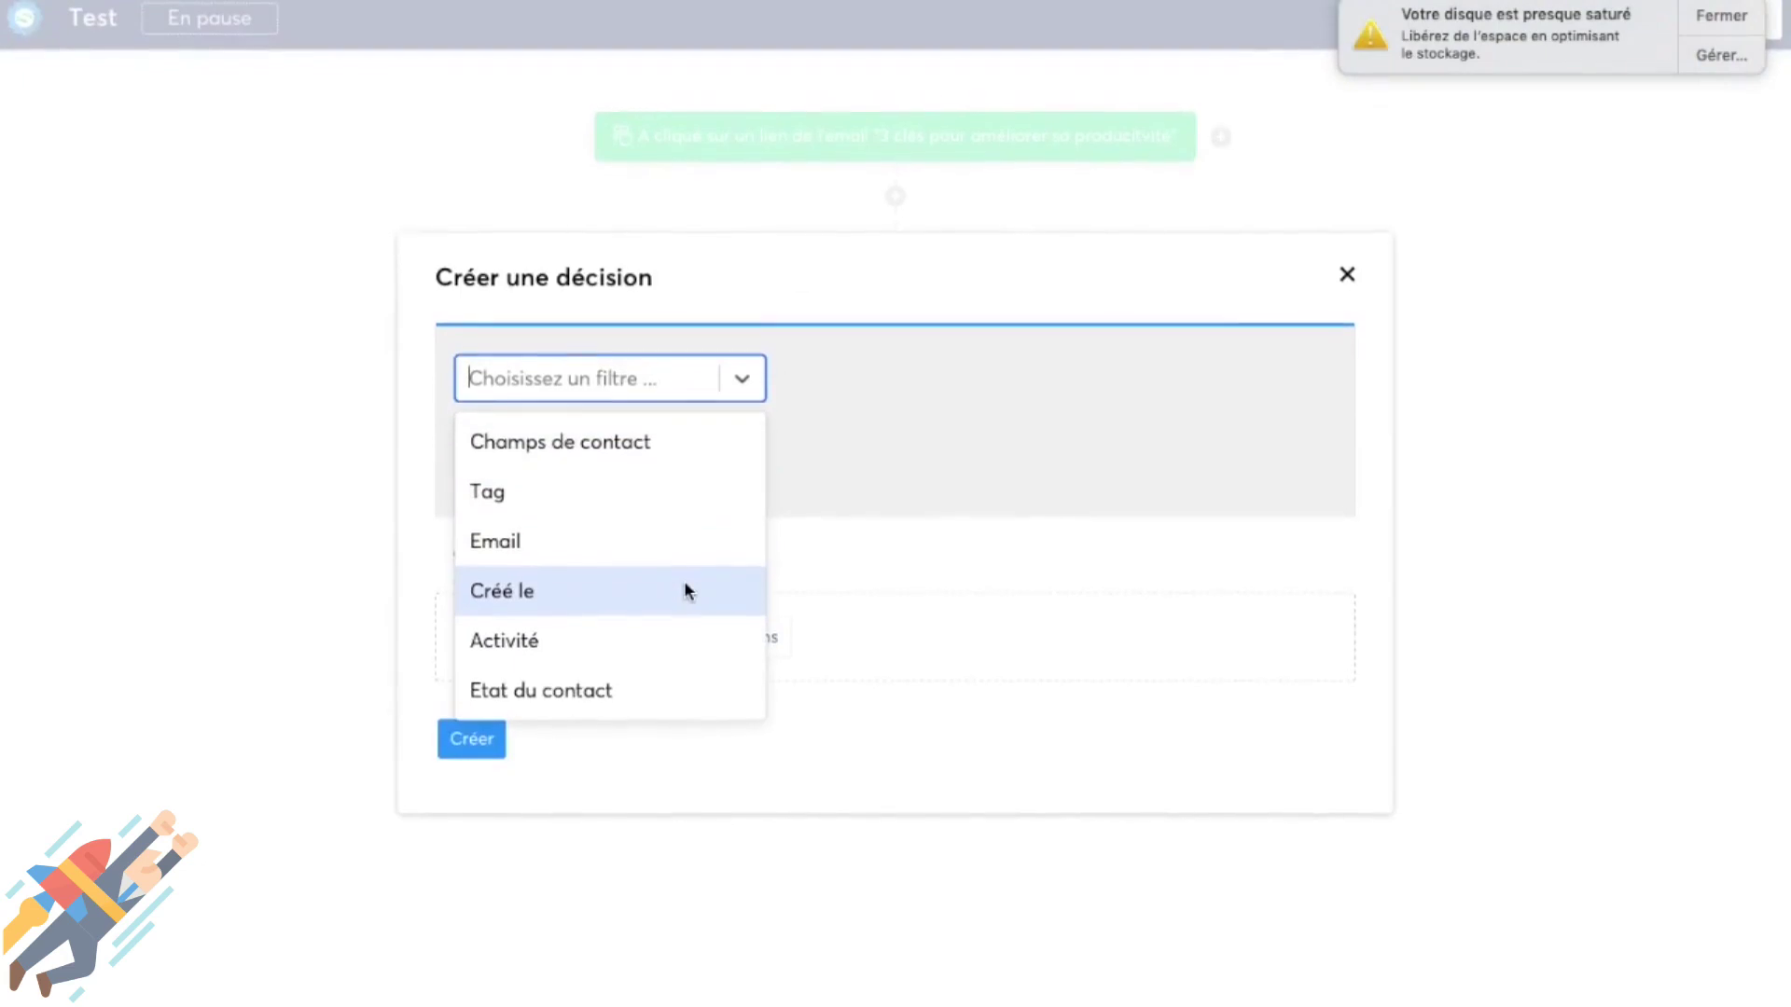
pyautogui.click(640, 512)
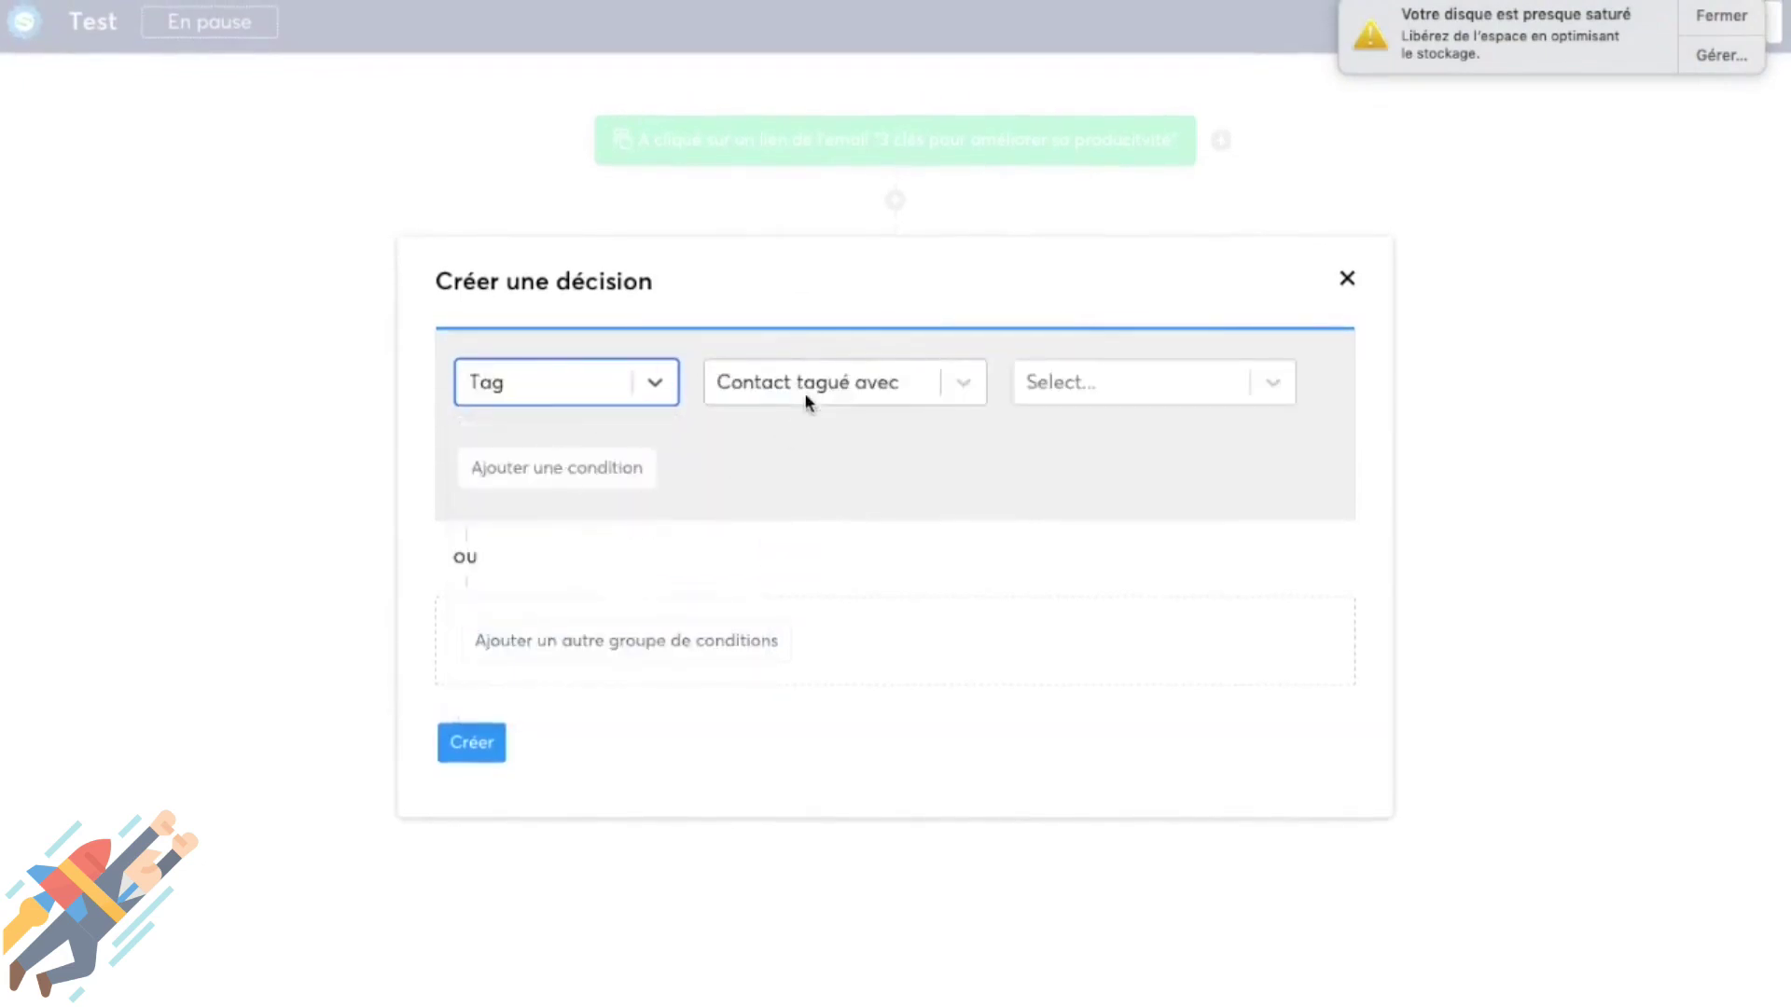
pyautogui.click(1055, 383)
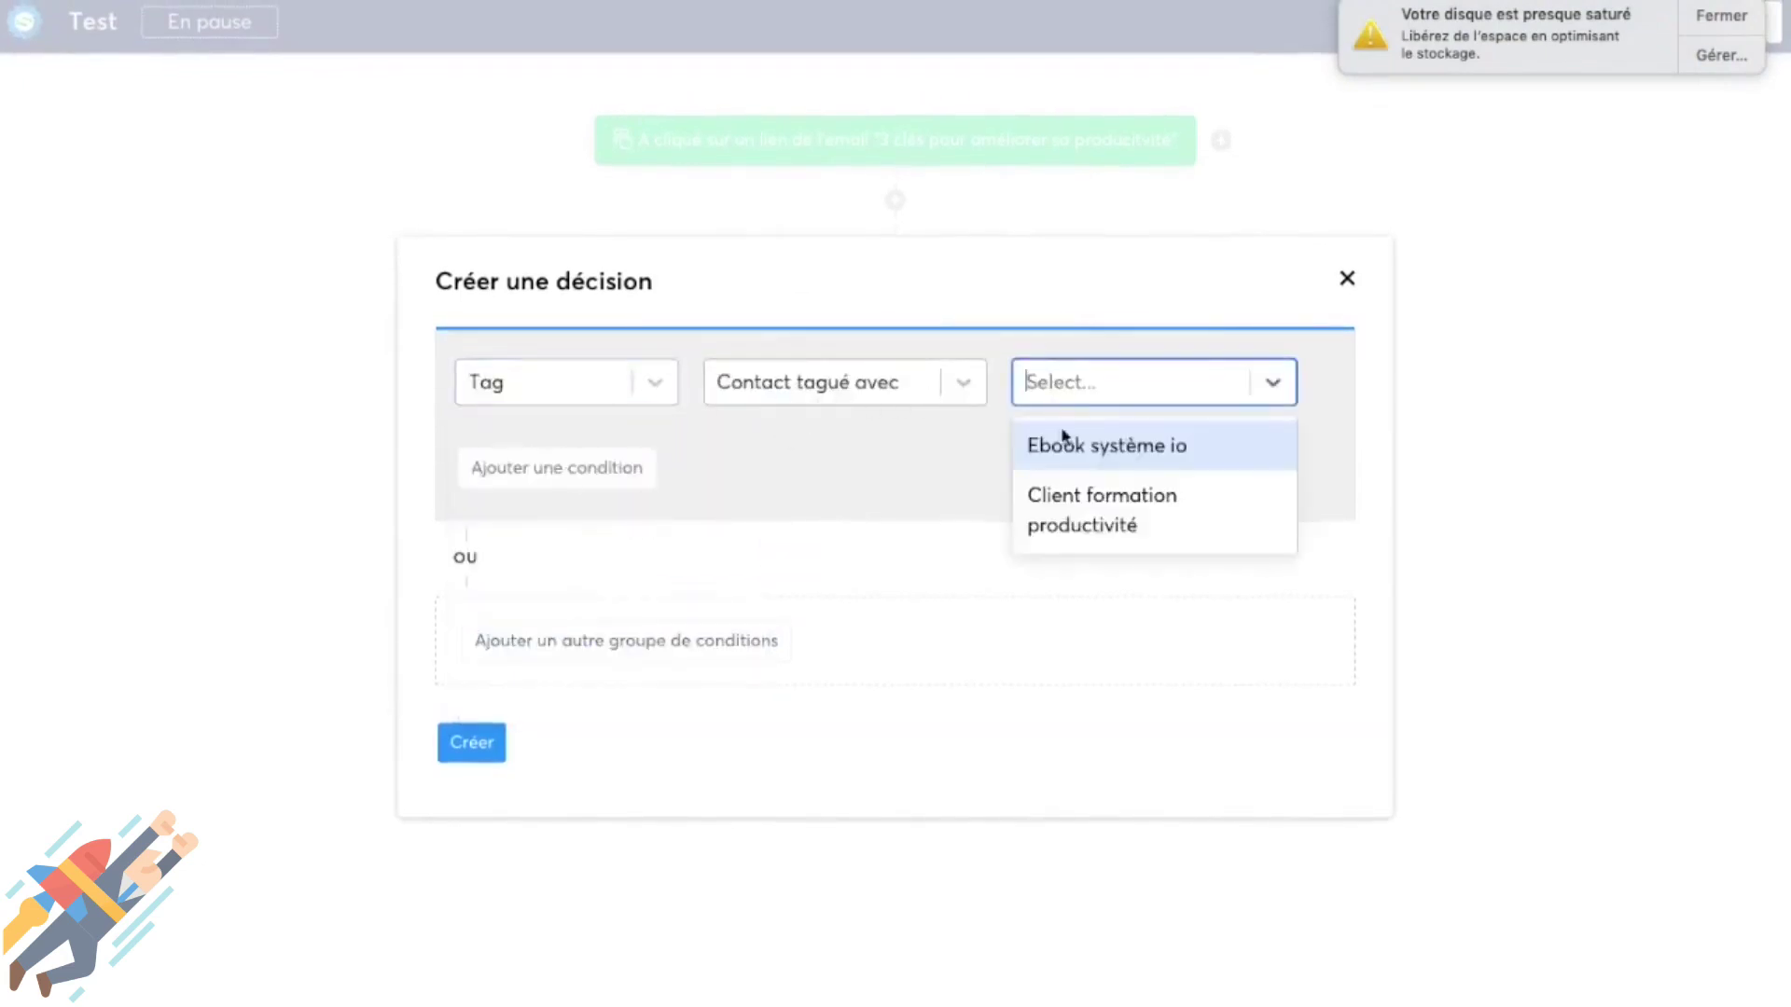
pyautogui.click(1073, 457)
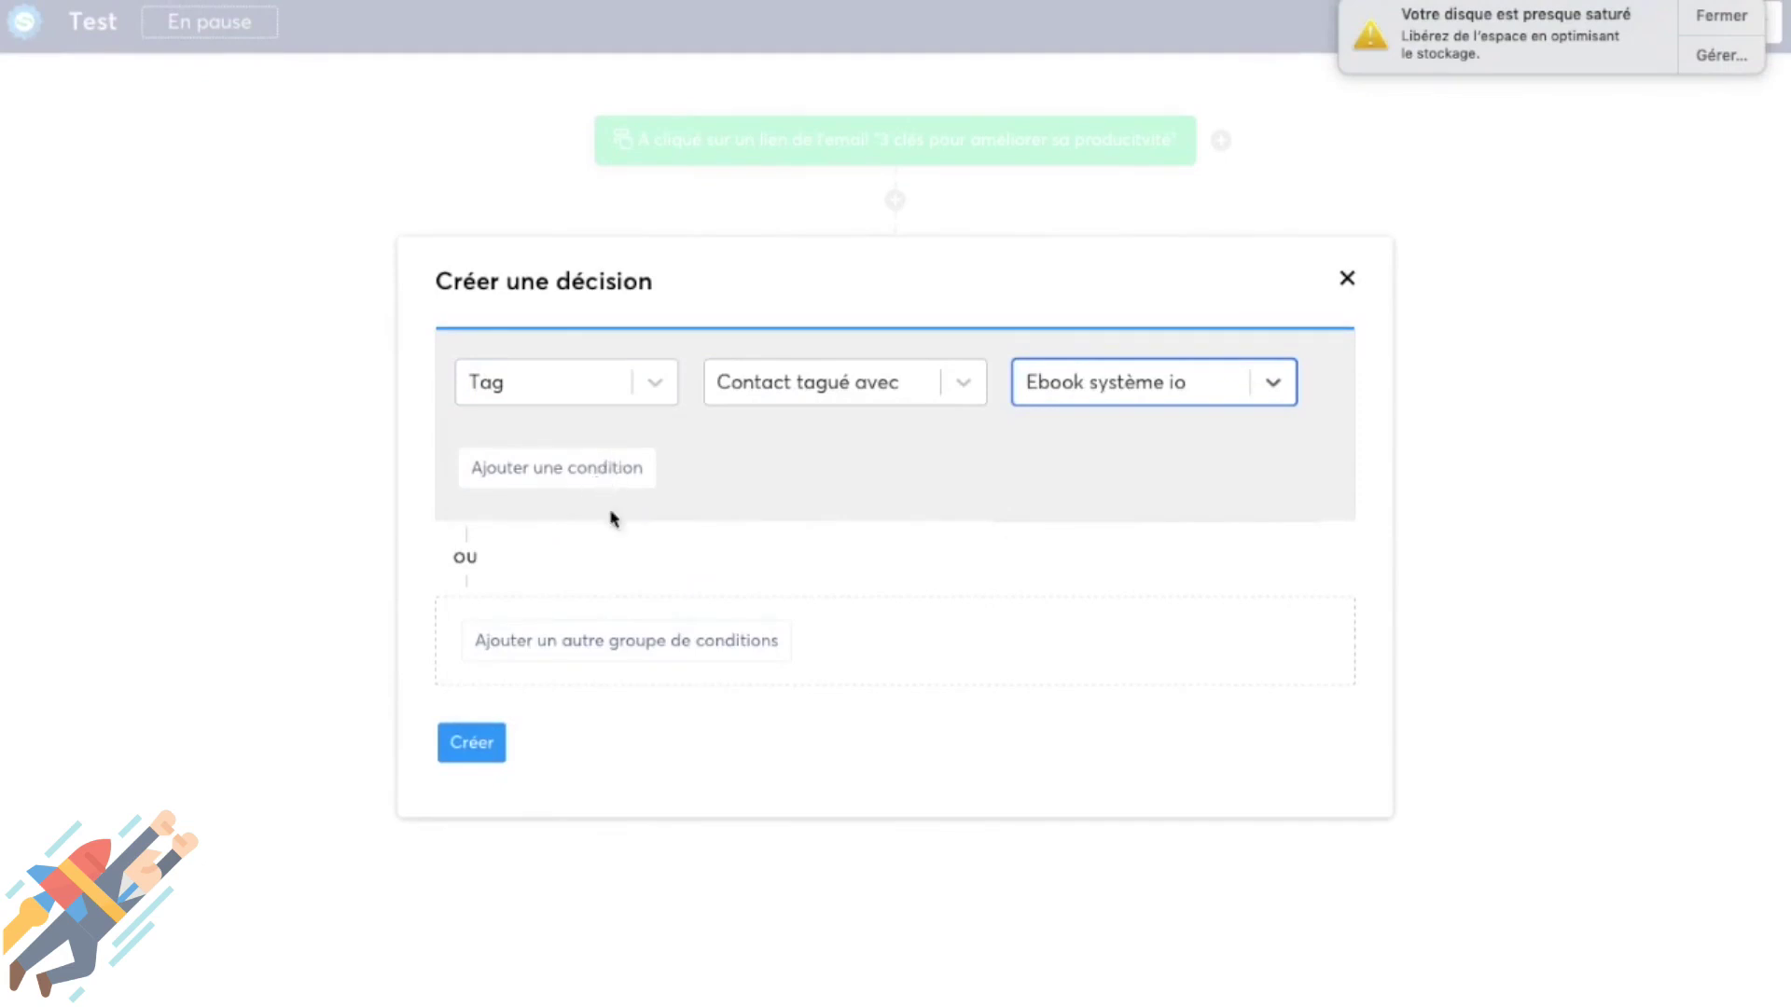
pyautogui.click(548, 471)
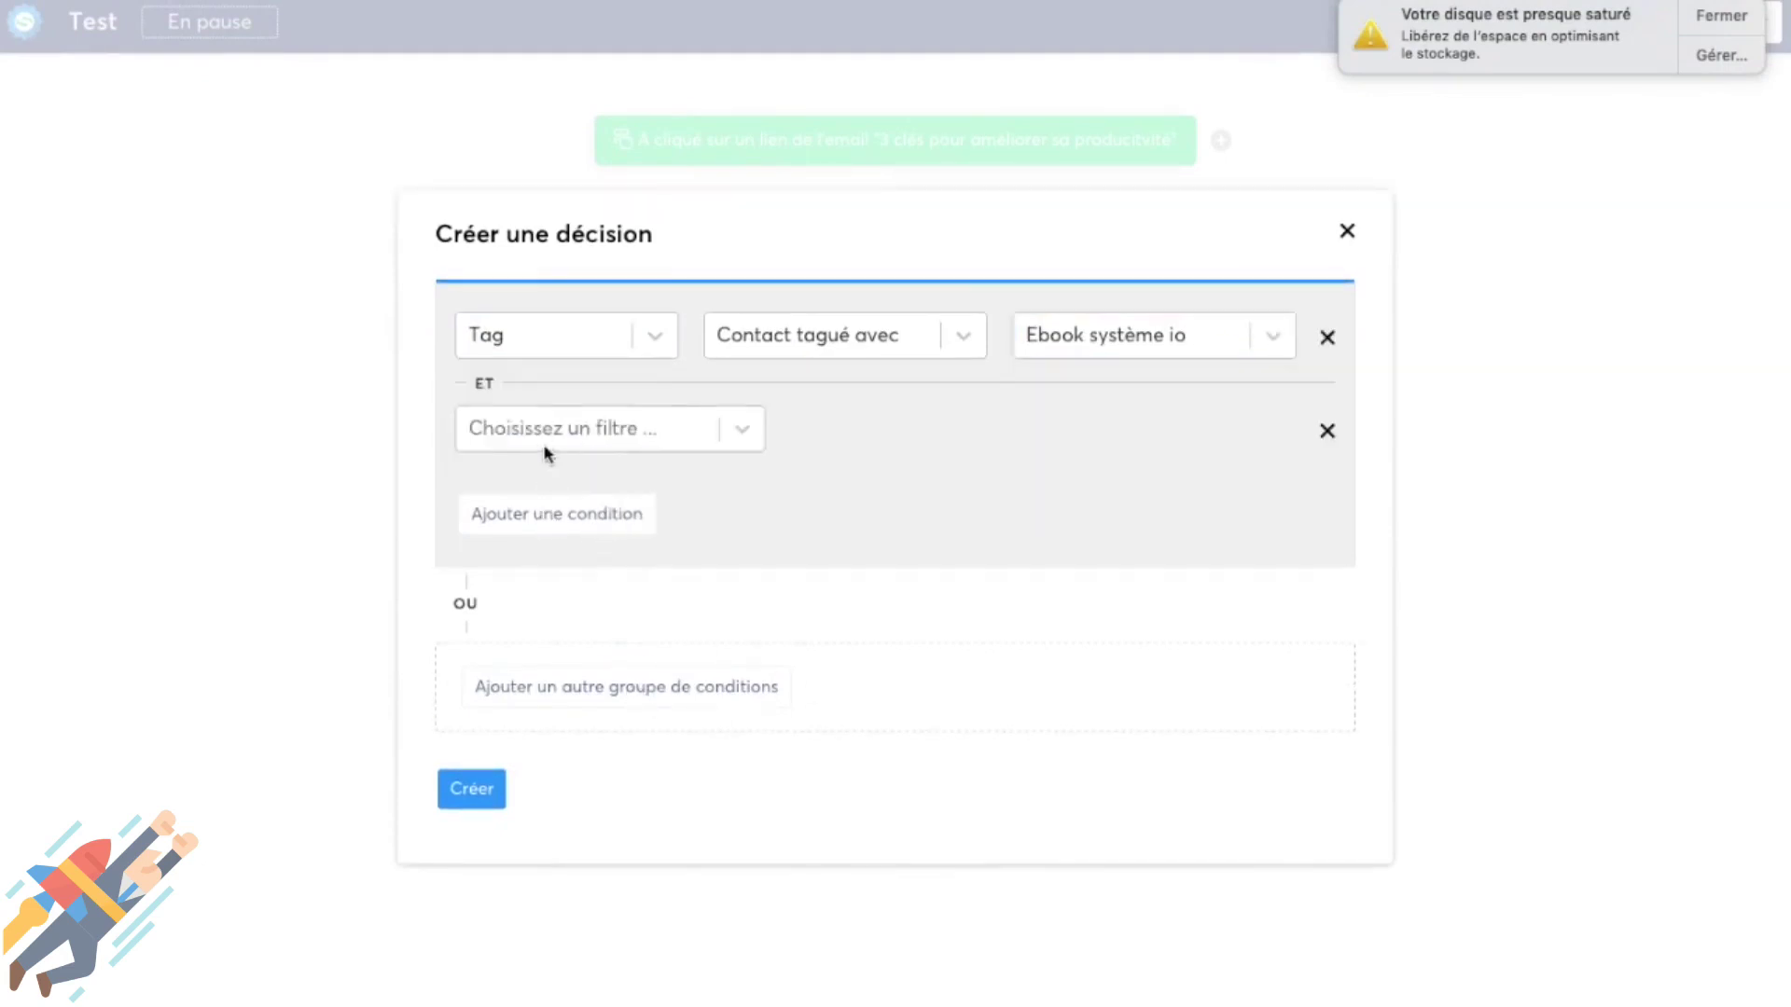
pyautogui.click(548, 454)
pyautogui.click(789, 590)
pyautogui.click(1347, 233)
pyautogui.click(1721, 15)
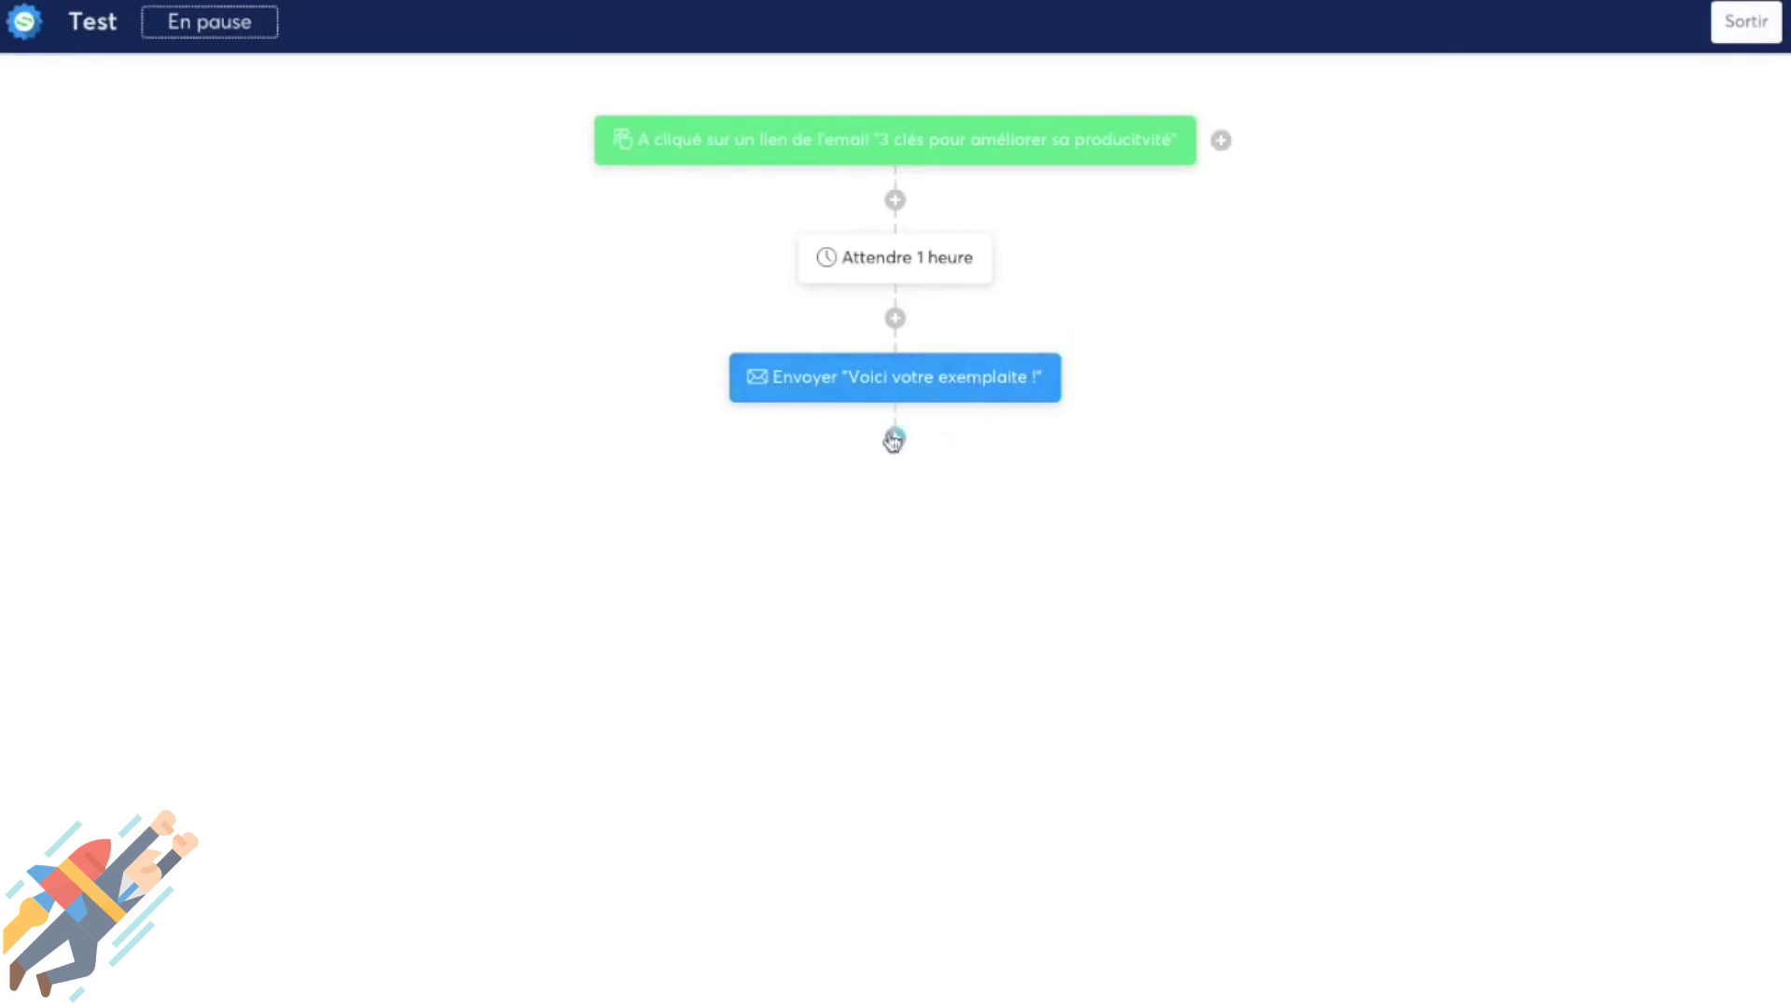
# Examine the full list of action types available for a new step below the email action, without creating one.
pyautogui.click(896, 438)
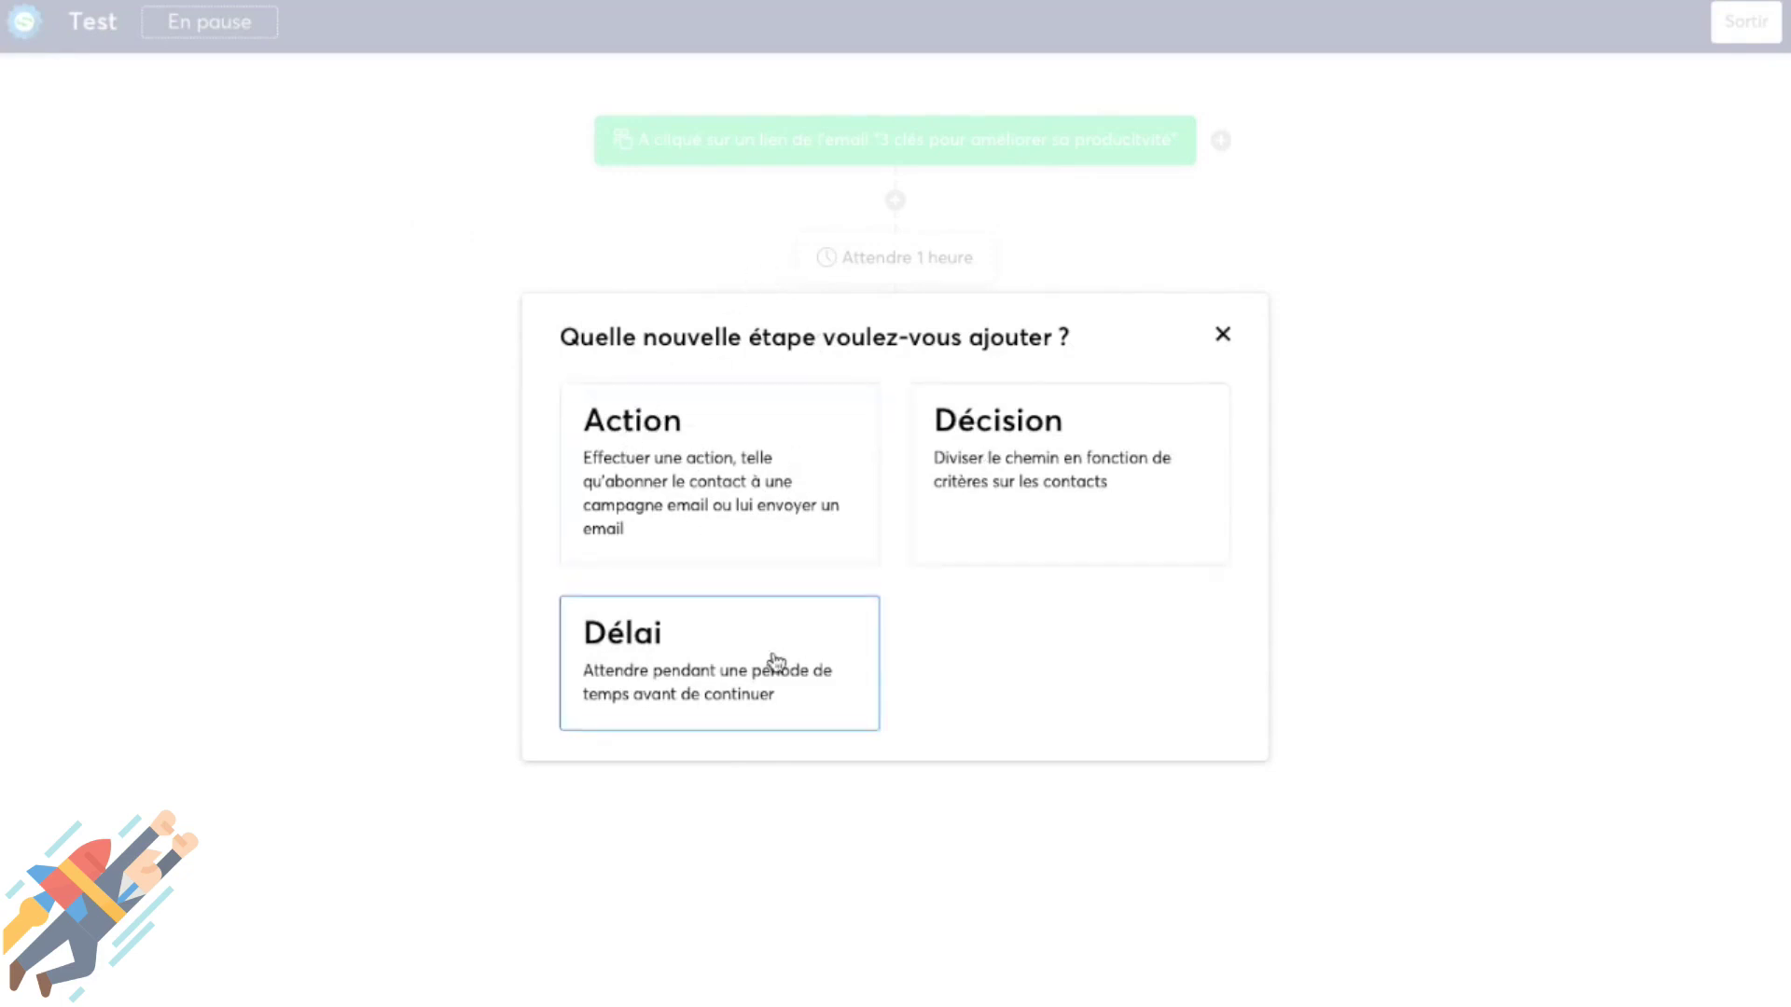
pyautogui.click(743, 497)
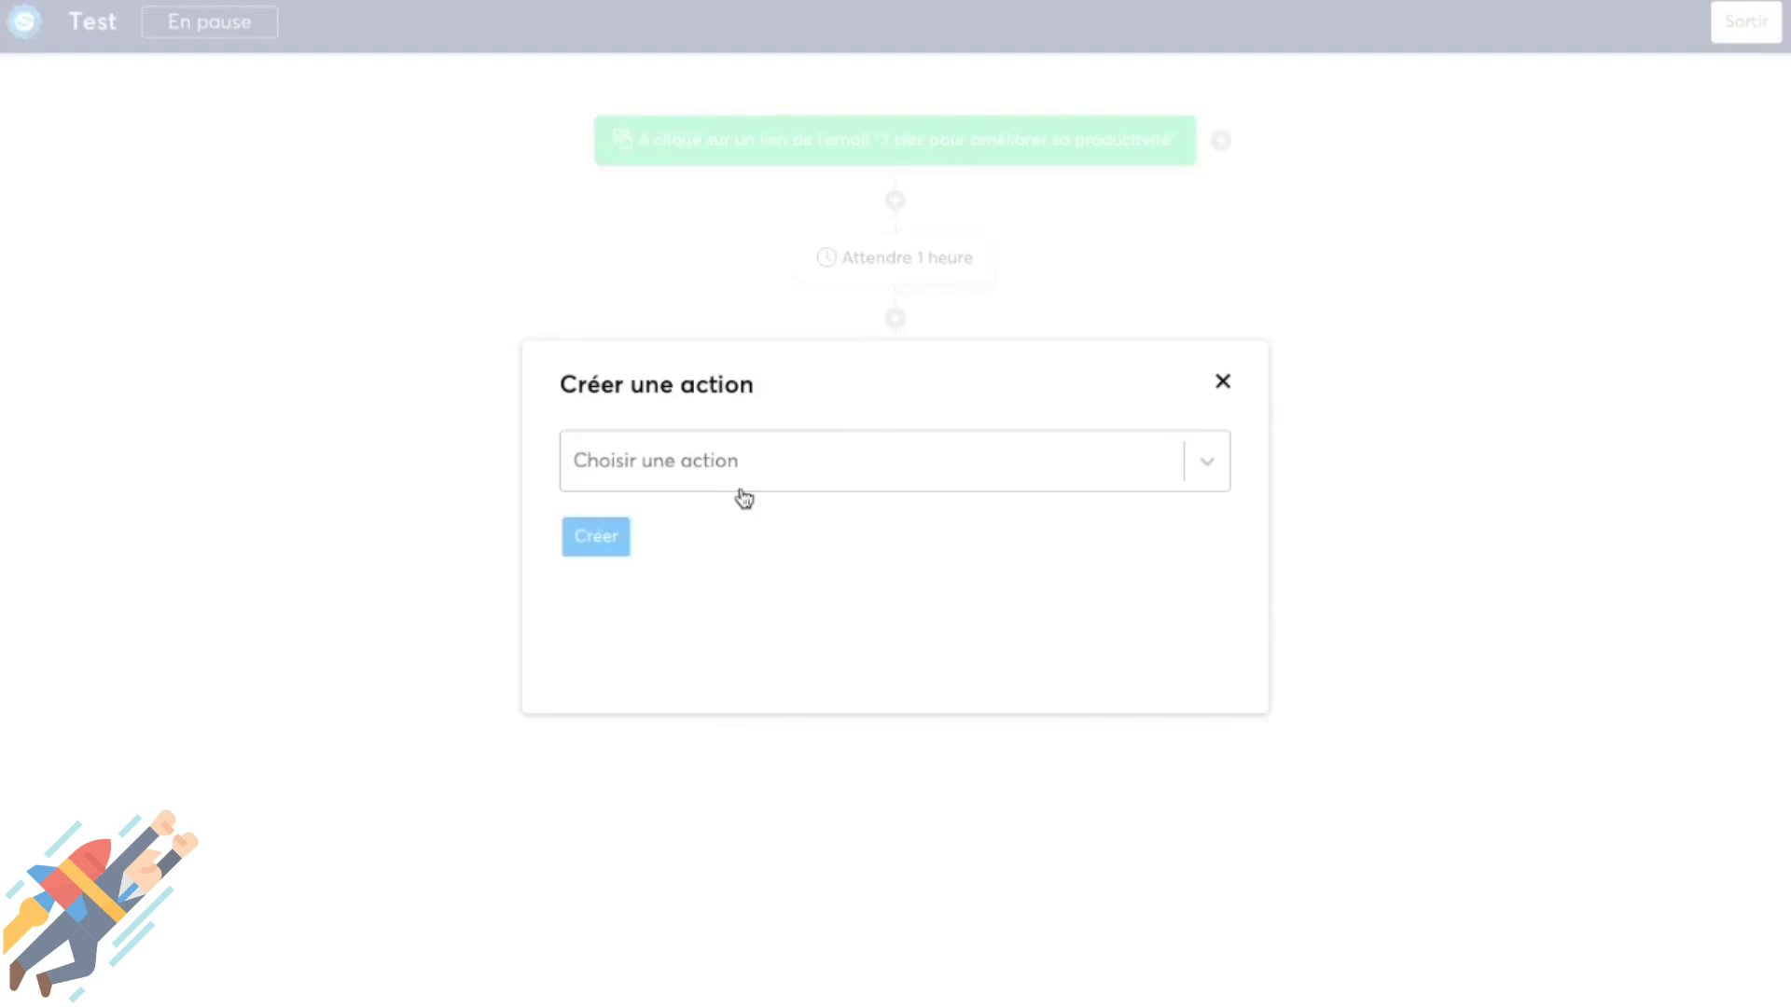
pyautogui.click(933, 472)
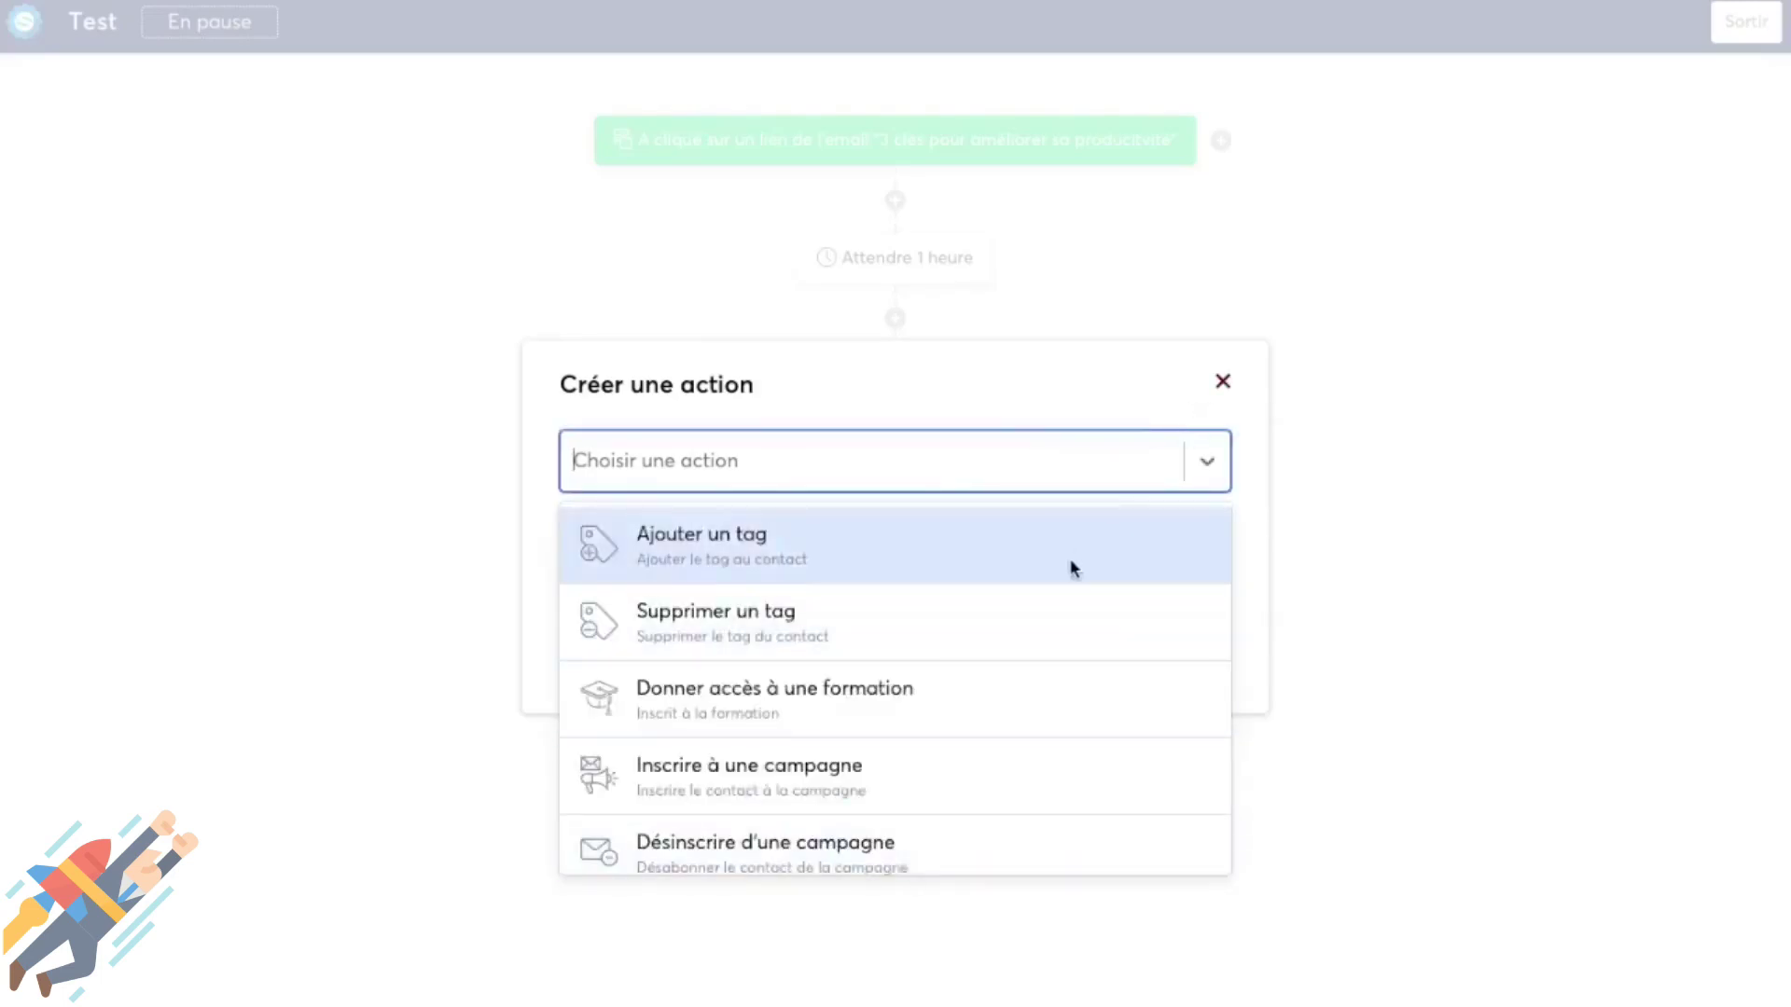
pyautogui.scroll(-1, 1063, 560)
pyautogui.scroll(1, 933, 606)
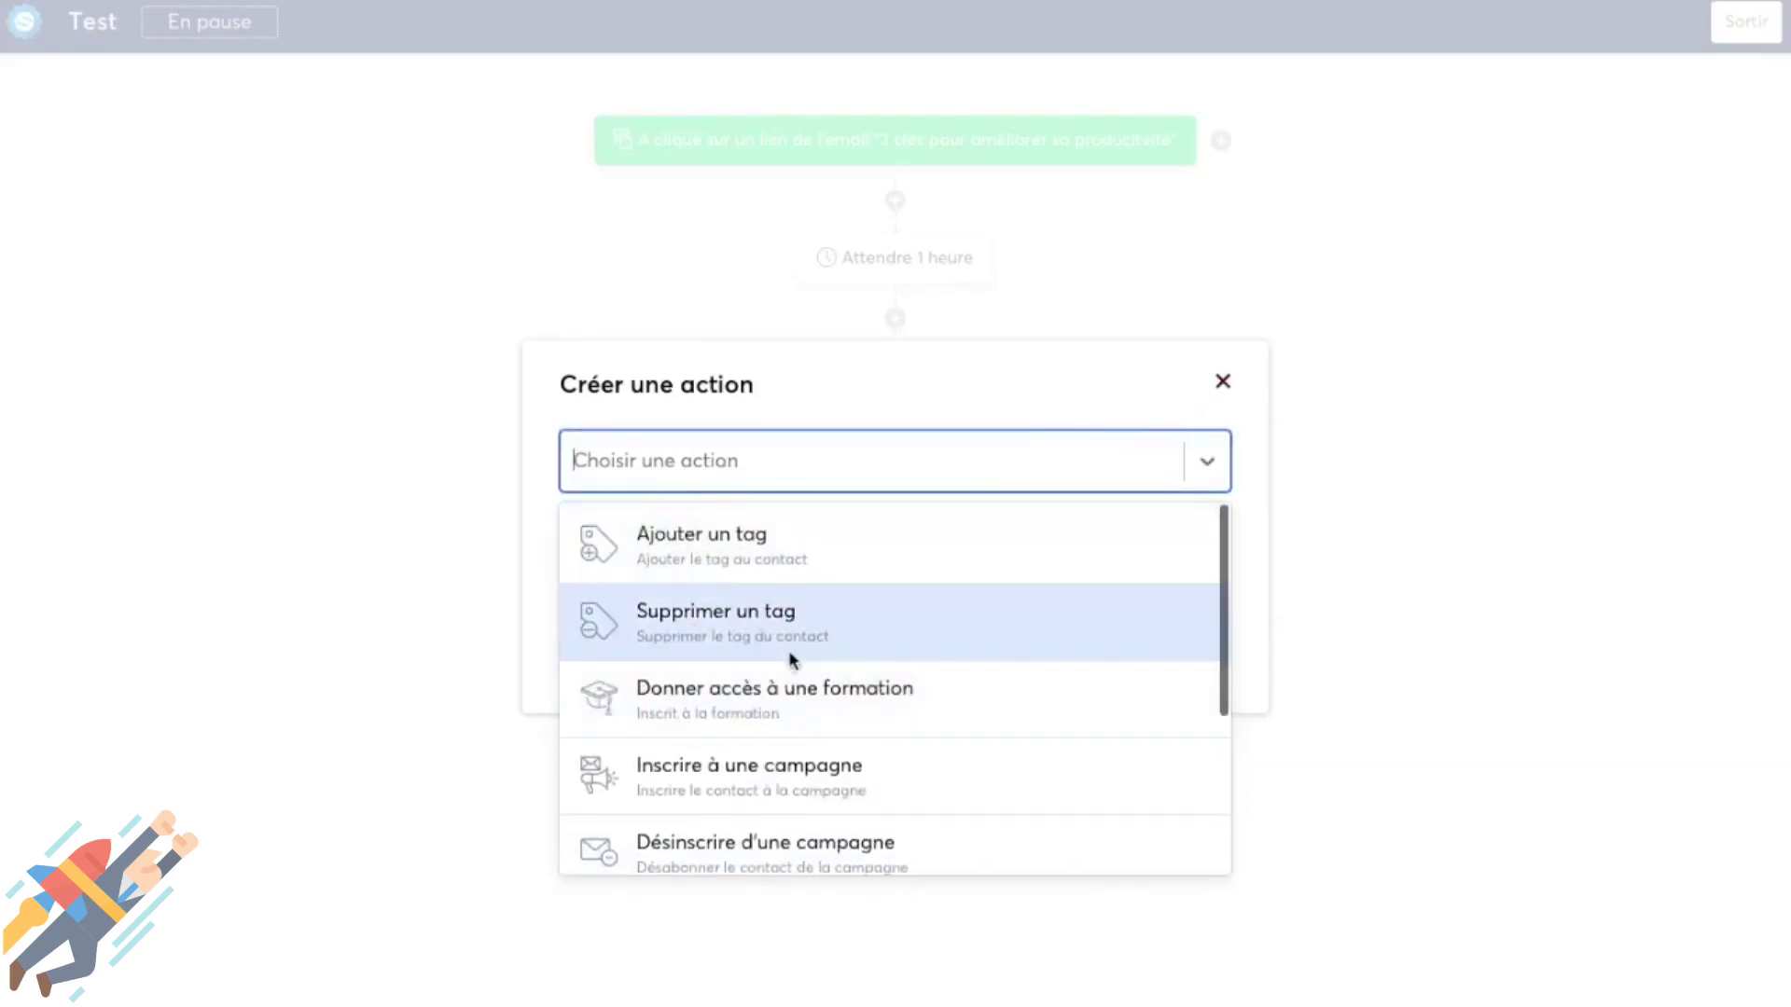
pyautogui.scroll(-2, 785, 658)
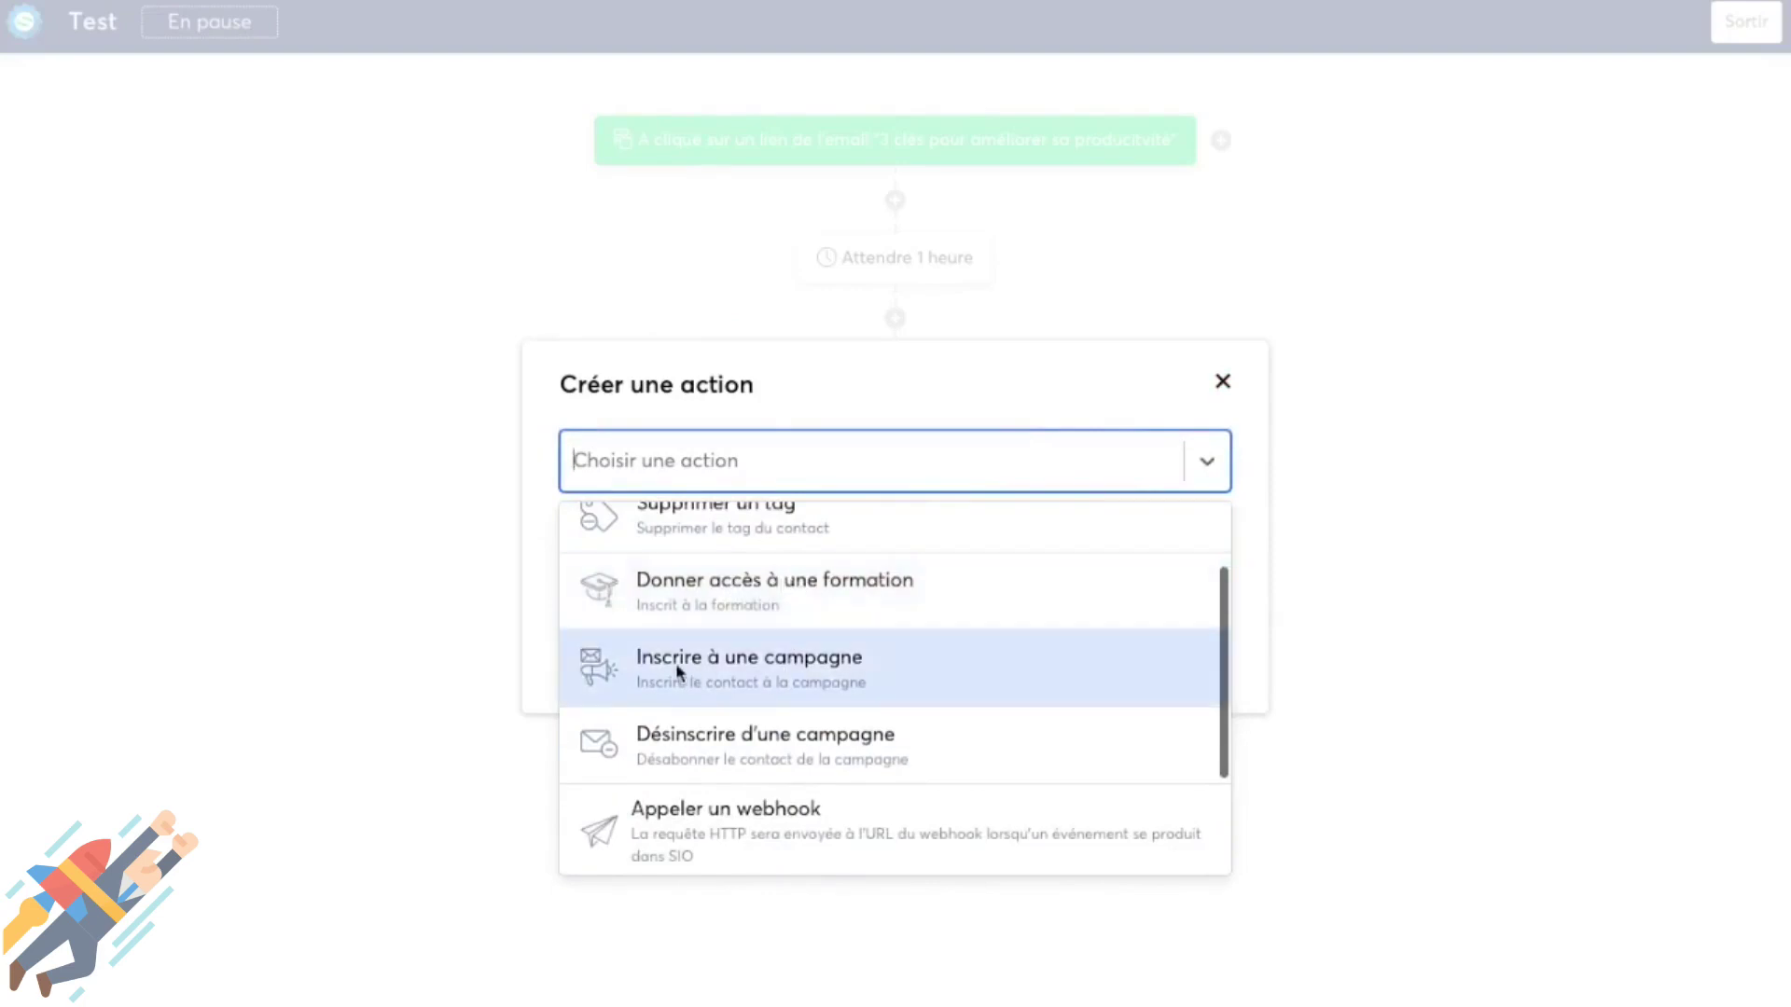
pyautogui.scroll(-3, 823, 676)
pyautogui.scroll(-1, 904, 699)
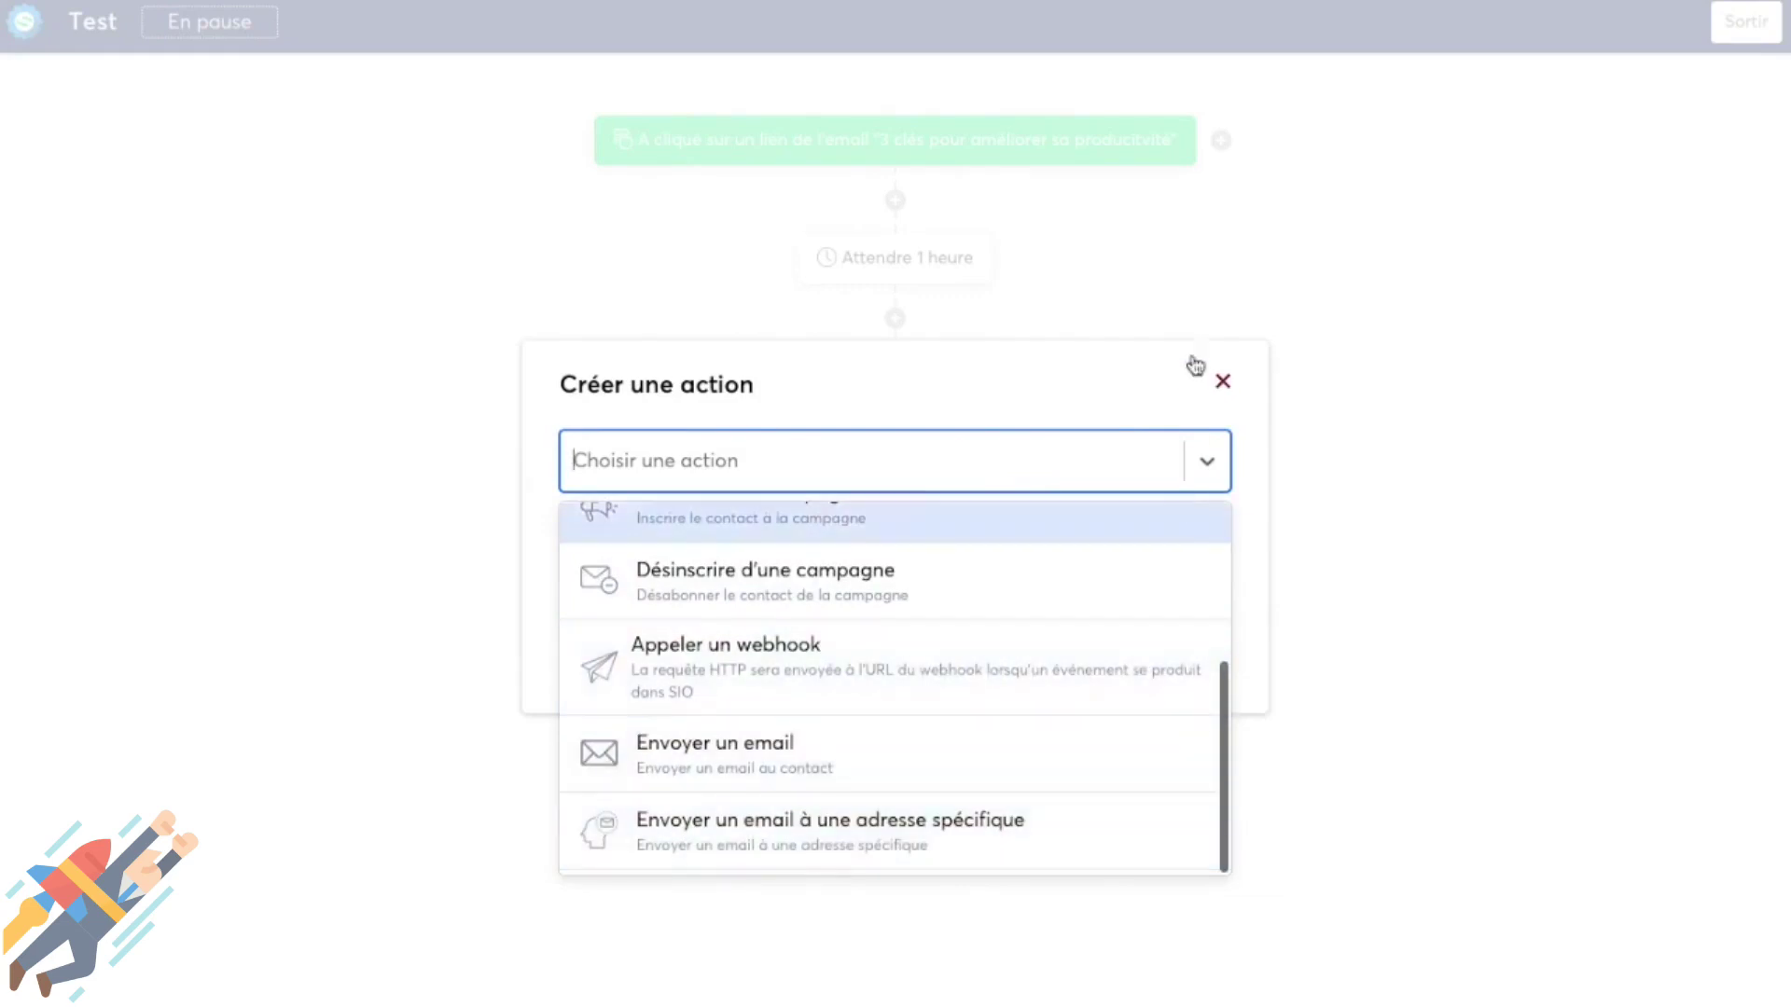
pyautogui.click(1237, 381)
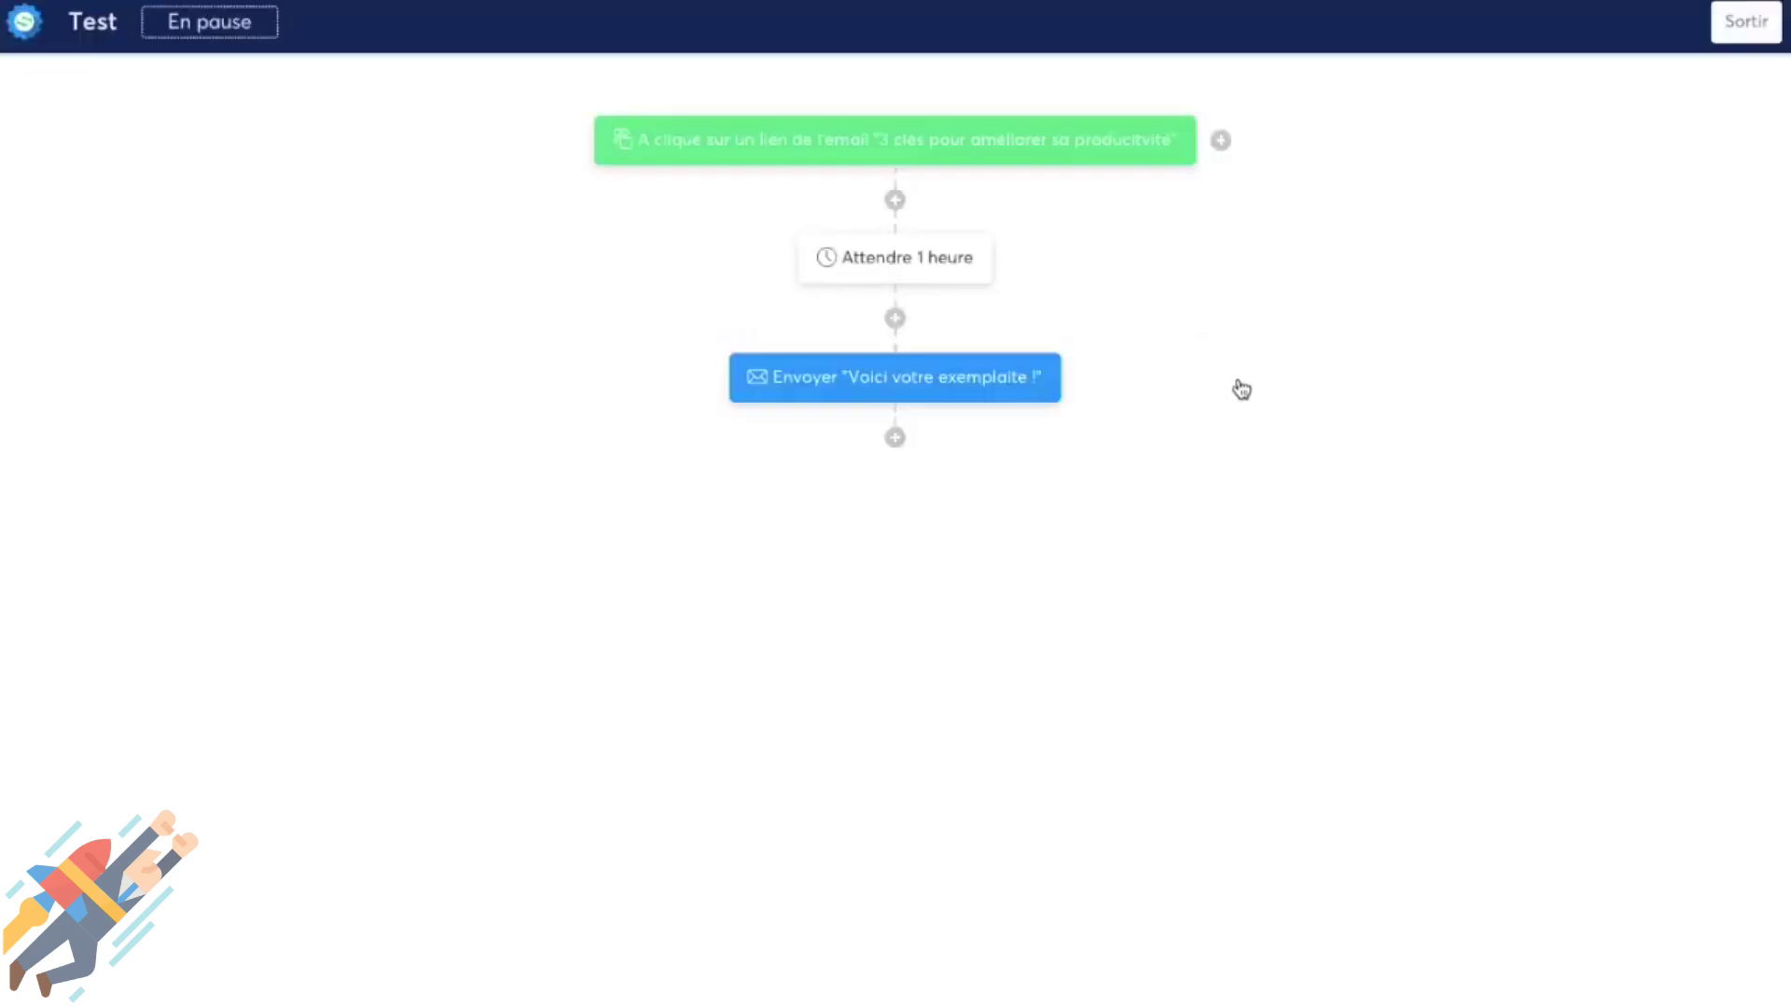
# Leave the editor to activate the Test workflow from the workflow list, and reopen it briefly to review its steps.
pyautogui.click(1753, 37)
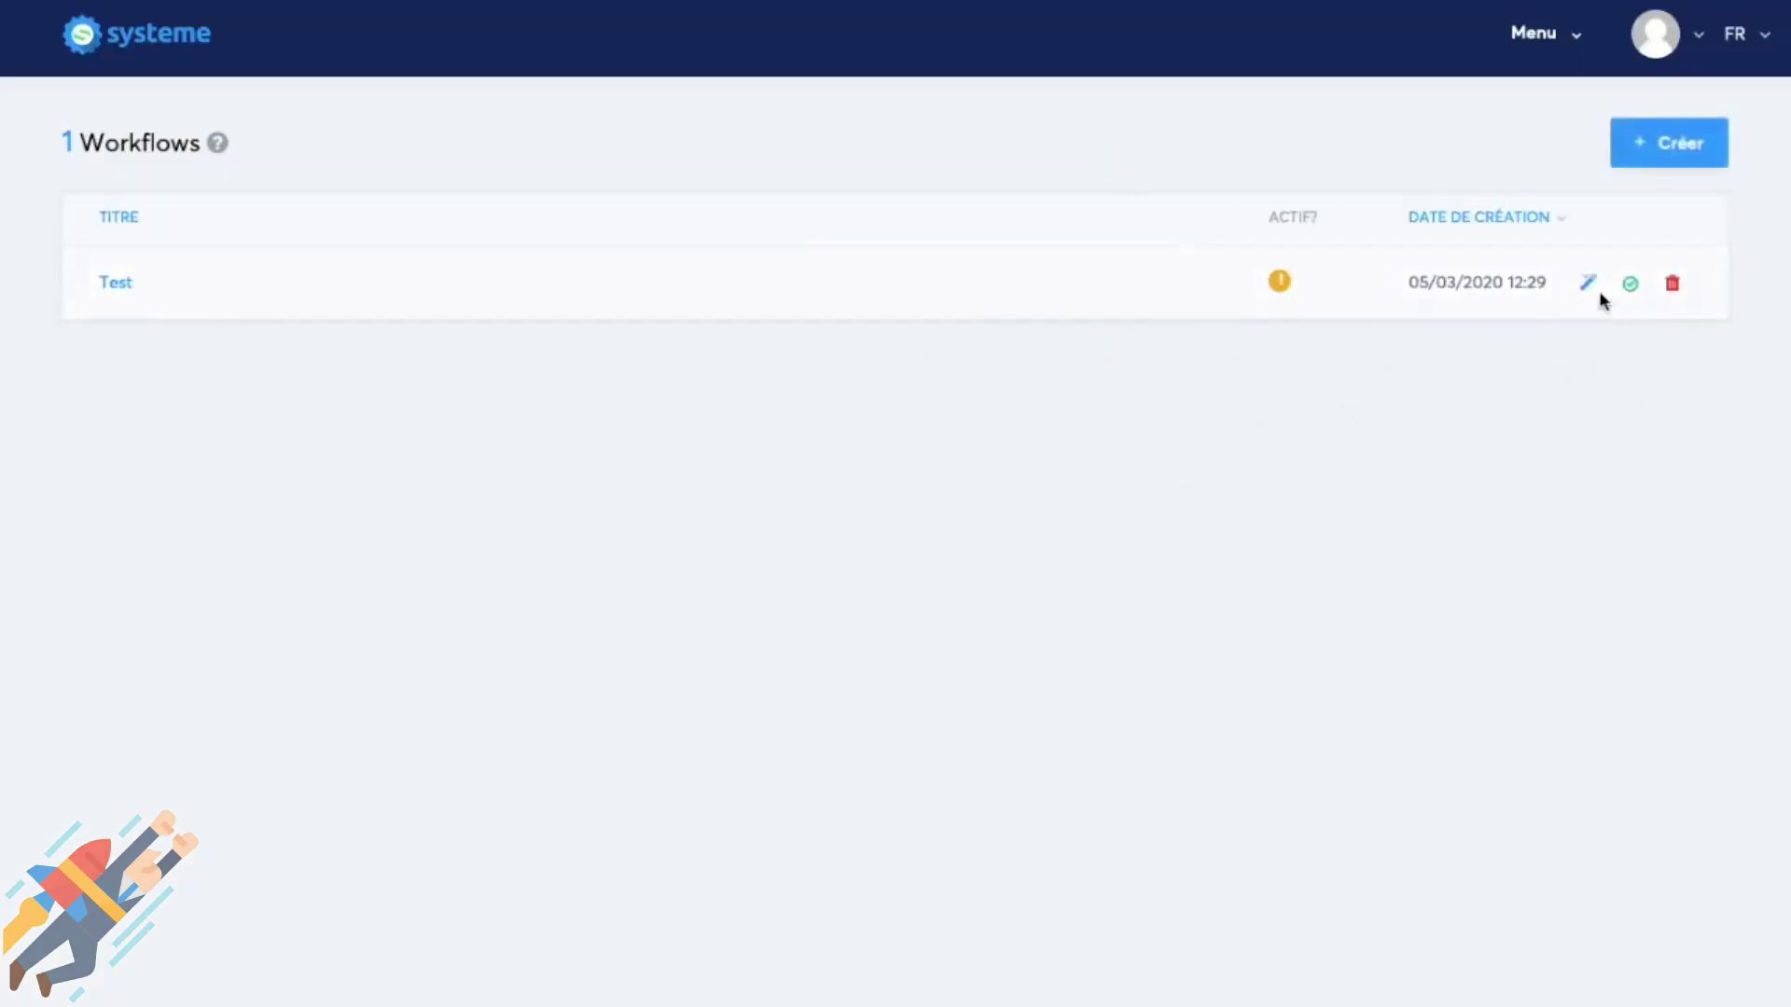
pyautogui.click(1630, 285)
pyautogui.click(808, 610)
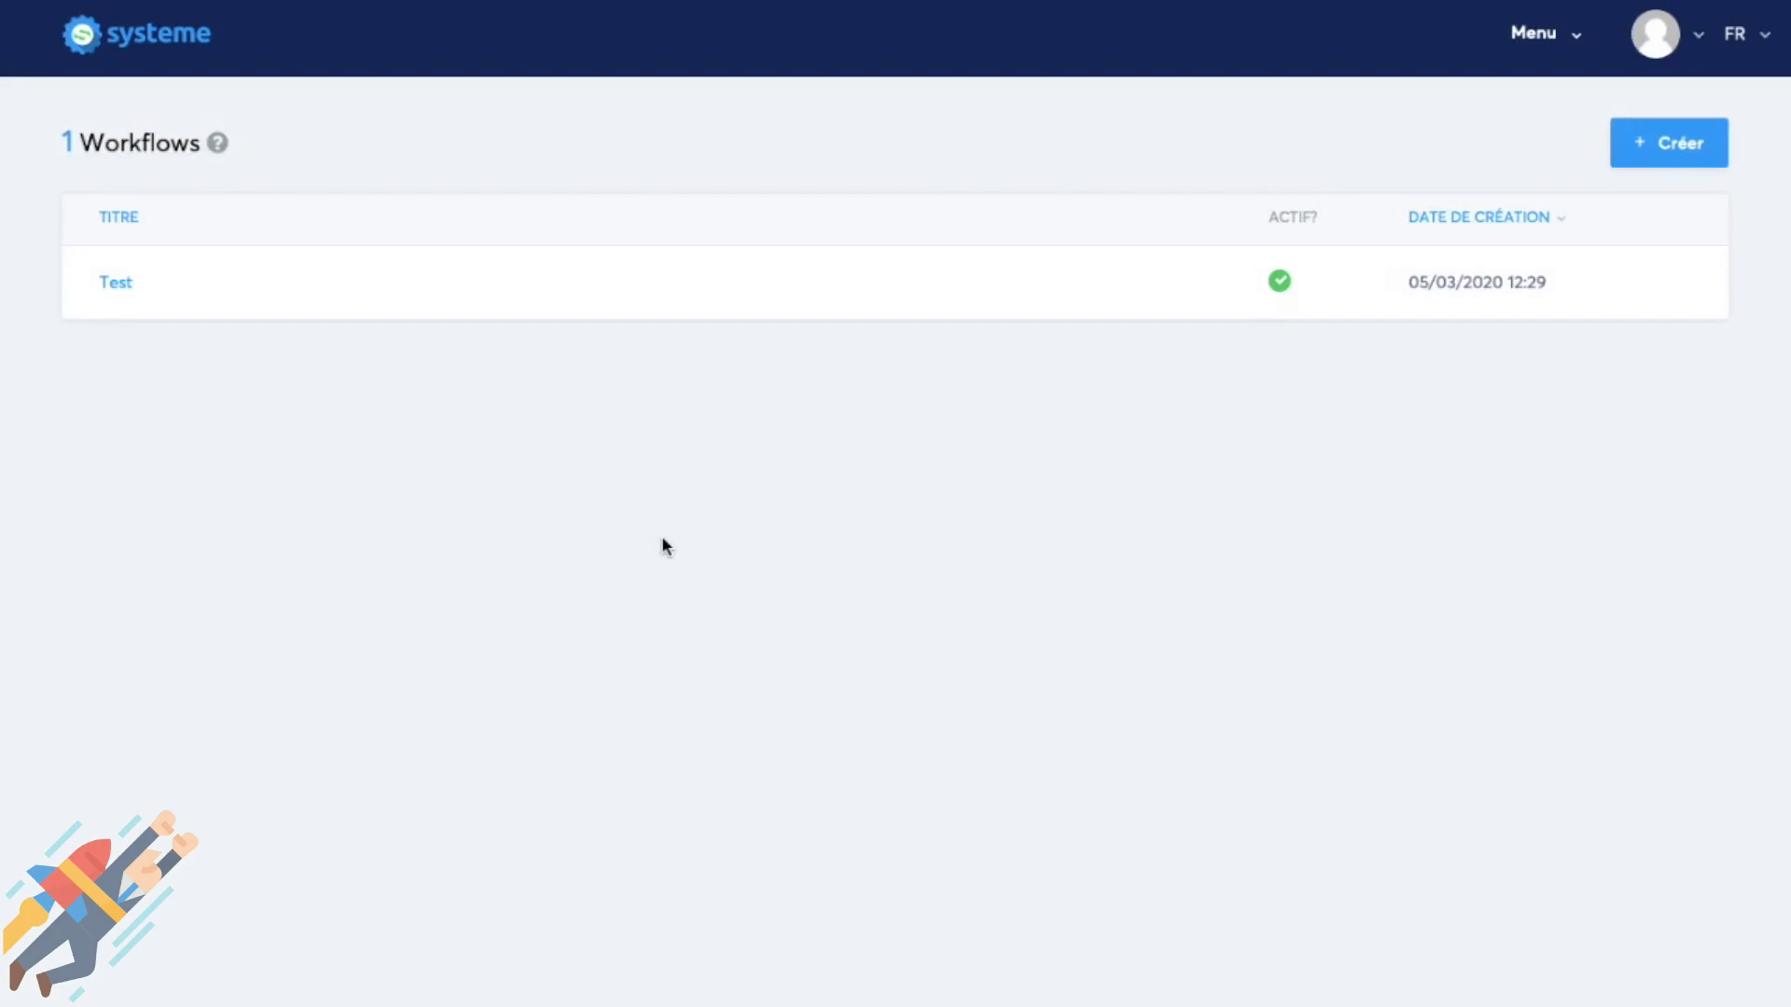
pyautogui.click(116, 289)
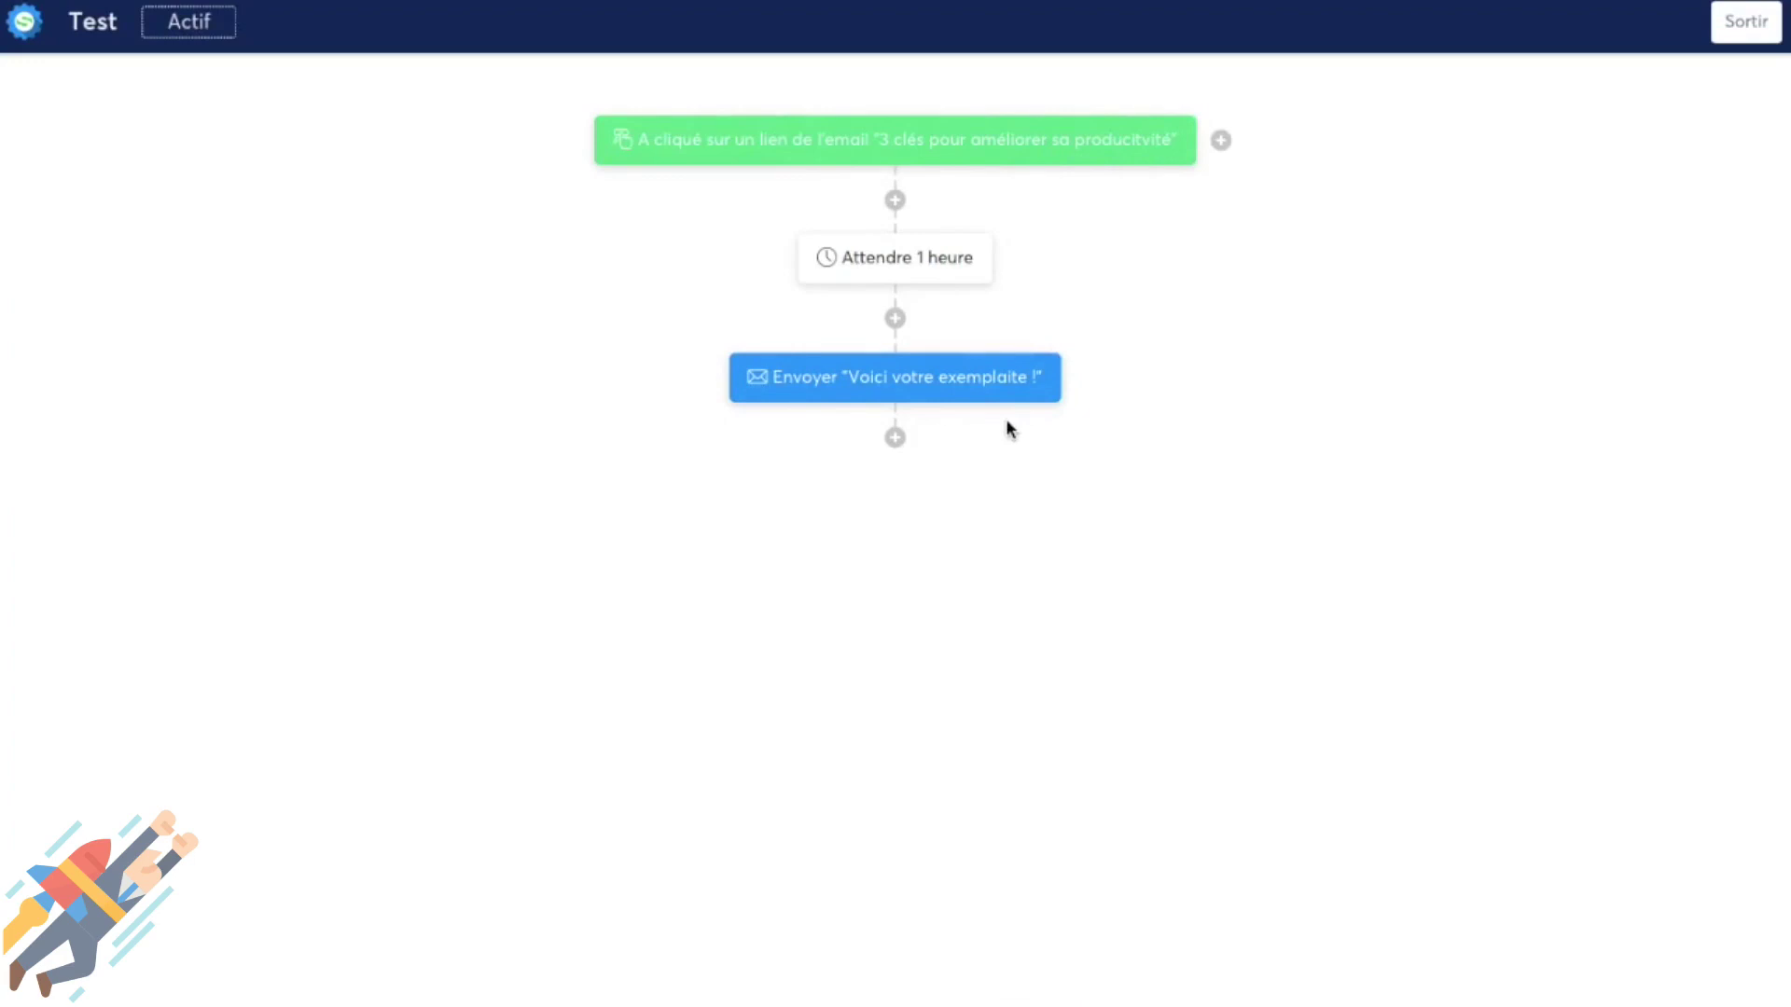
pyautogui.click(1747, 25)
# Go from the workflow list to the first page of the Automatisation section.
pyautogui.click(1536, 45)
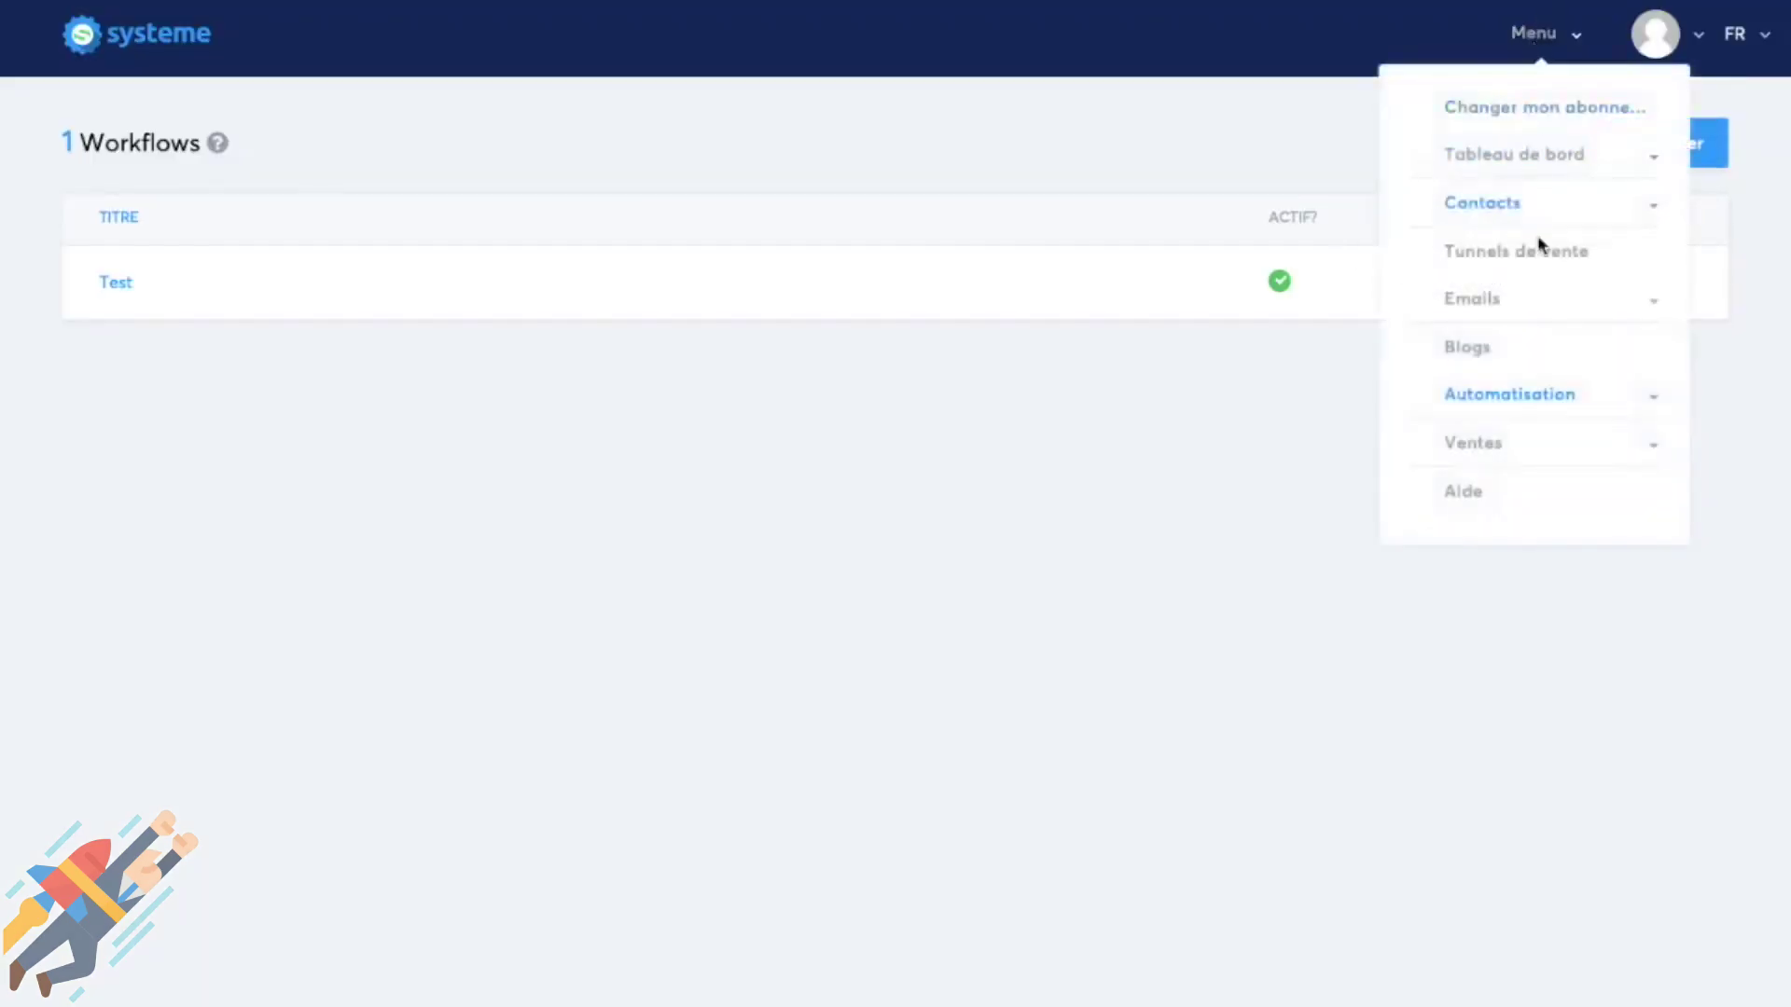
pyautogui.click(1492, 394)
pyautogui.click(1490, 431)
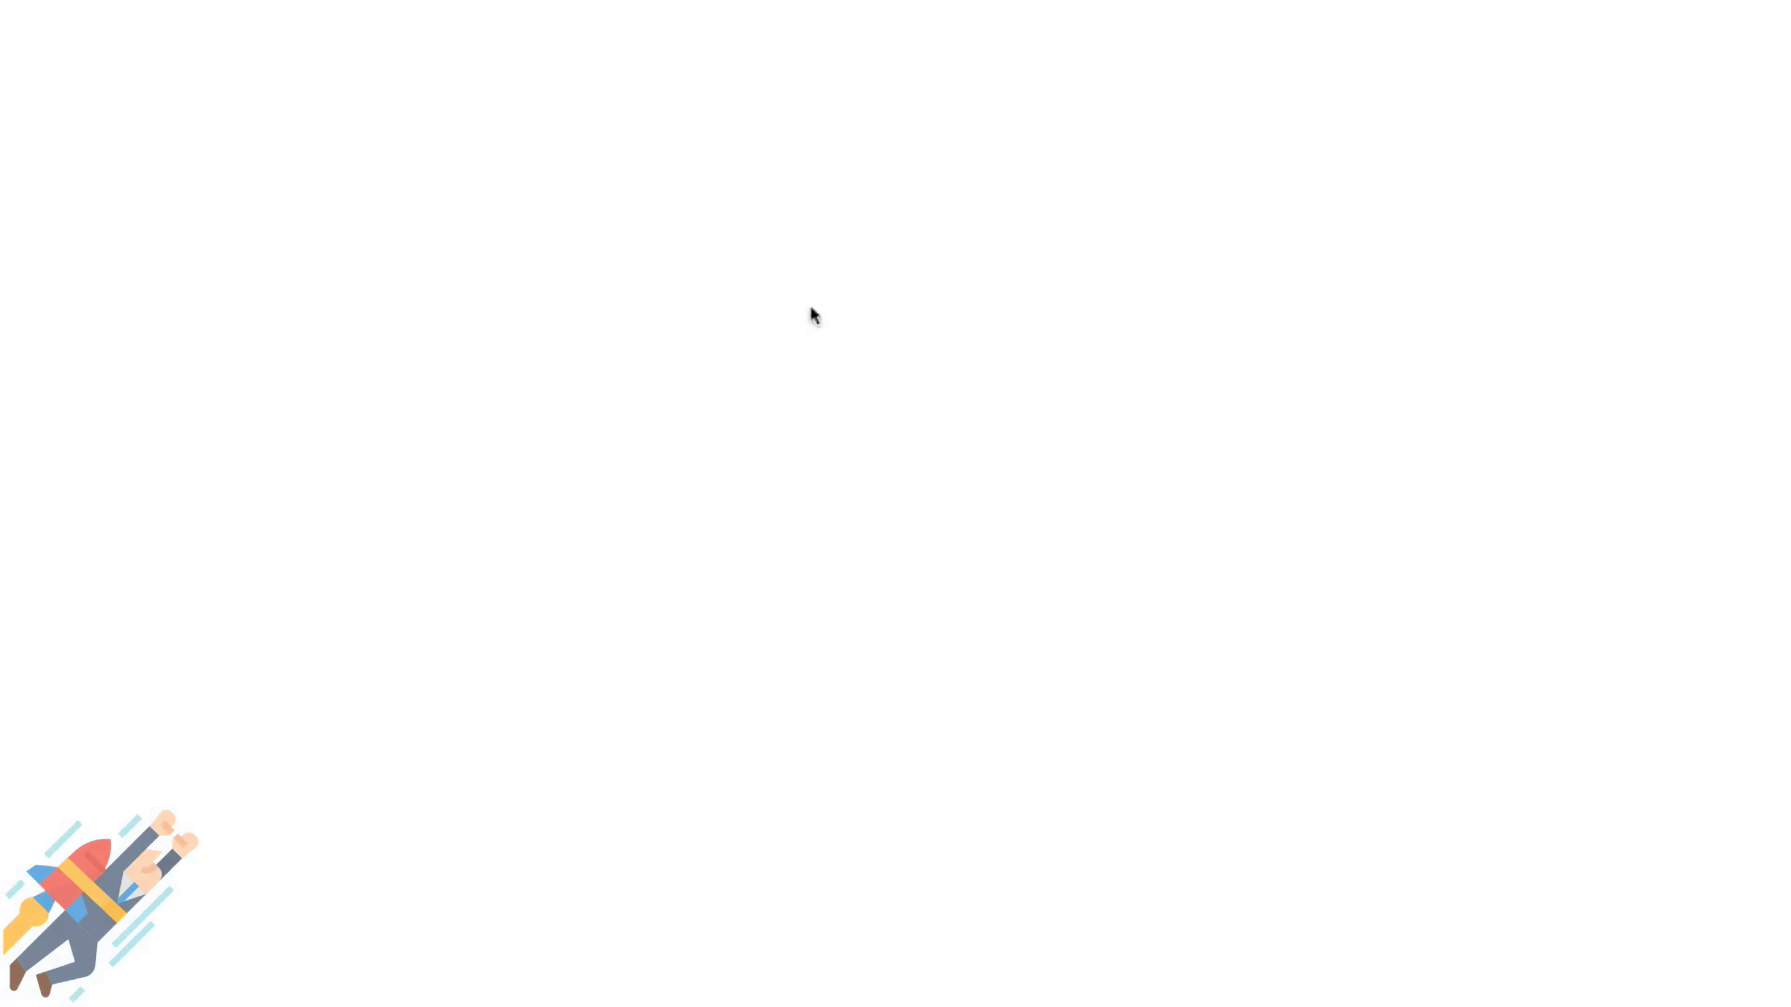